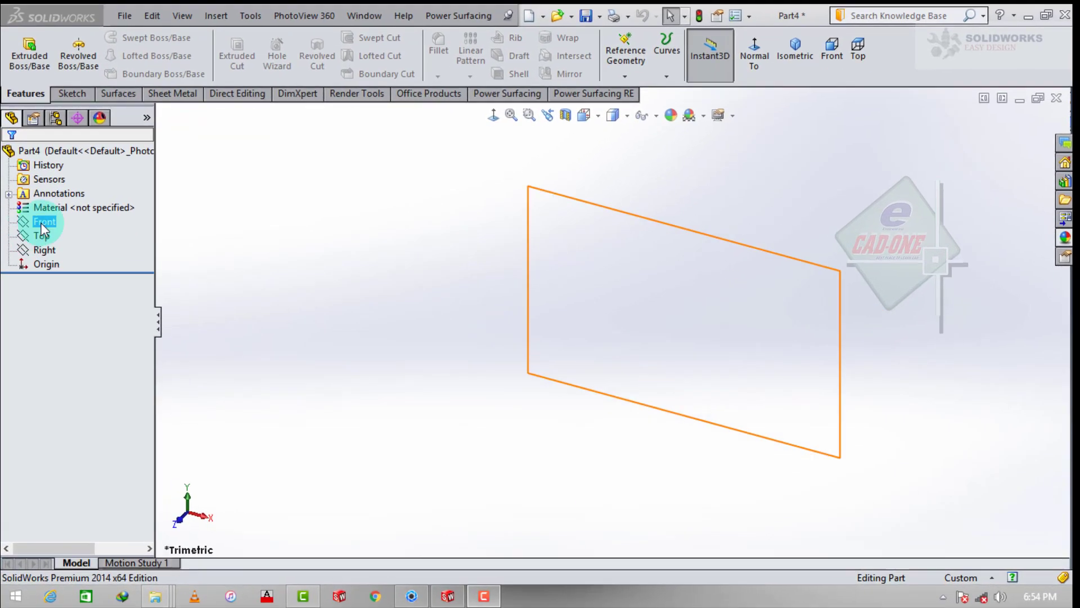
- Select the Front plane of the new part as the sketch plane
click(45, 219)
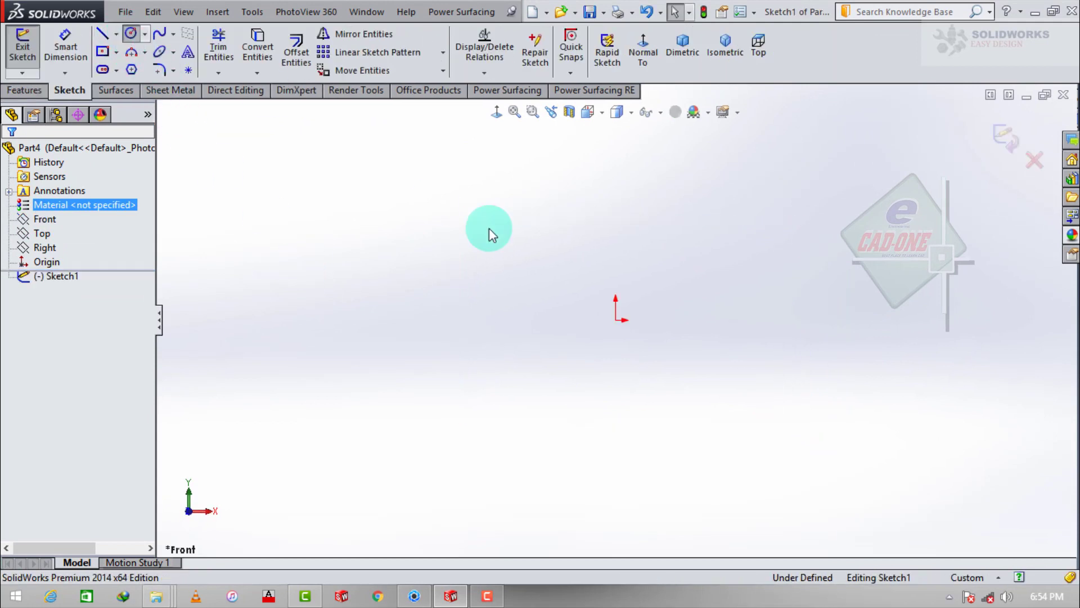
- Draw a circle centred on the origin and dimension it to 100 mm diameter
click(616, 320)
click(491, 248)
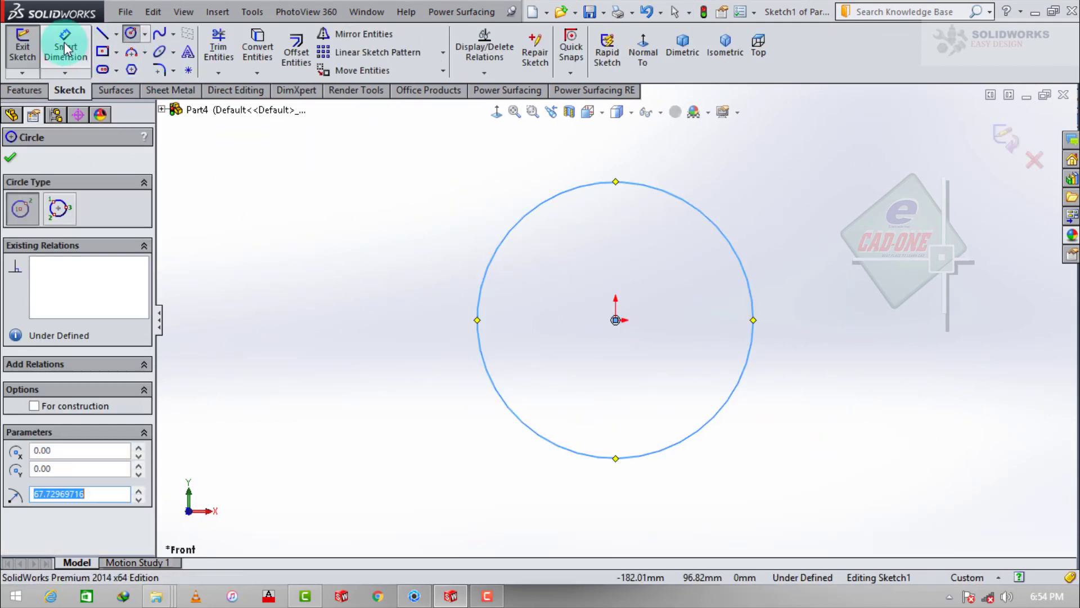
click(68, 47)
click(752, 296)
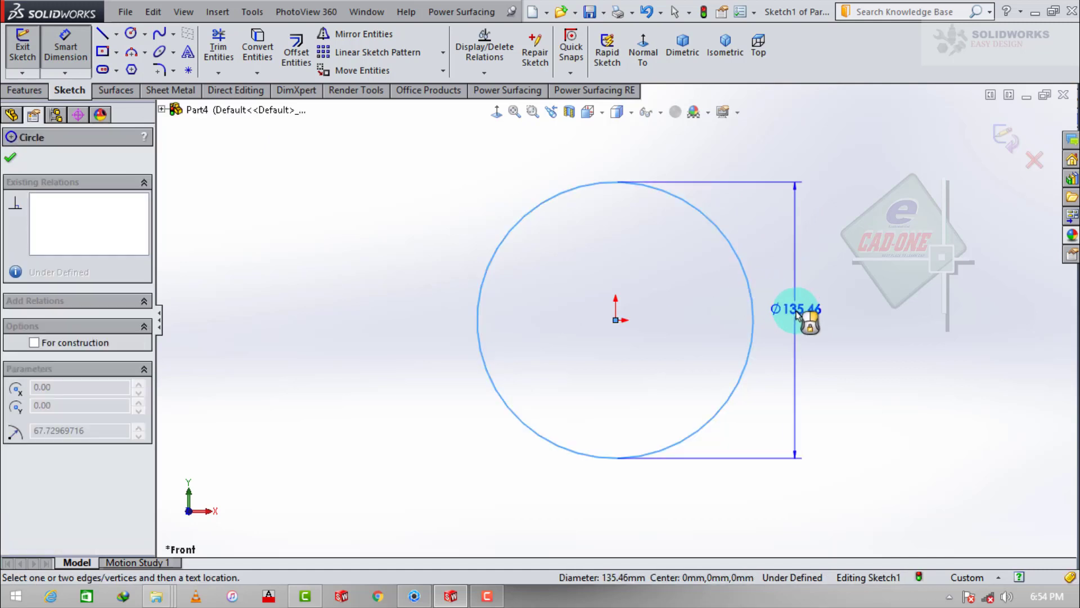
click(798, 316)
text(100)
key(Return)
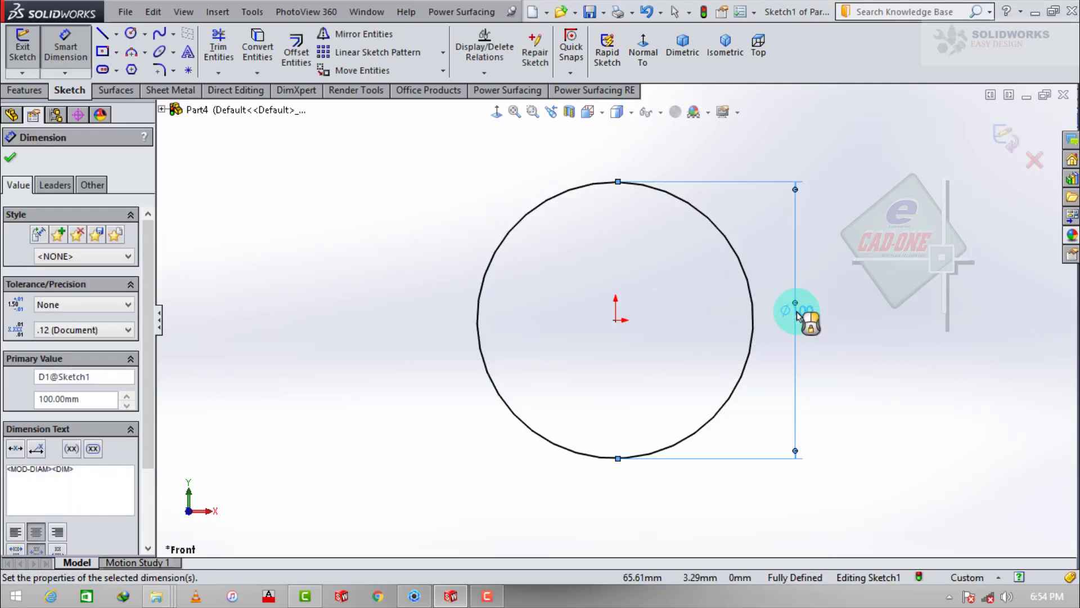
- Add a vertical centreline from the circle's top point to its bottom point
click(116, 35)
click(127, 63)
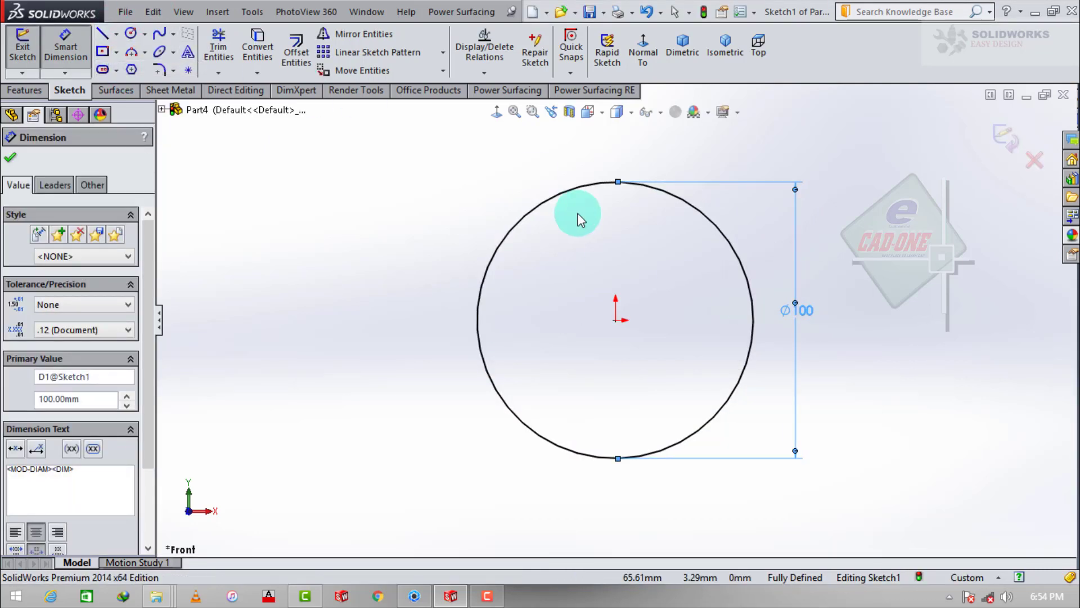
click(617, 181)
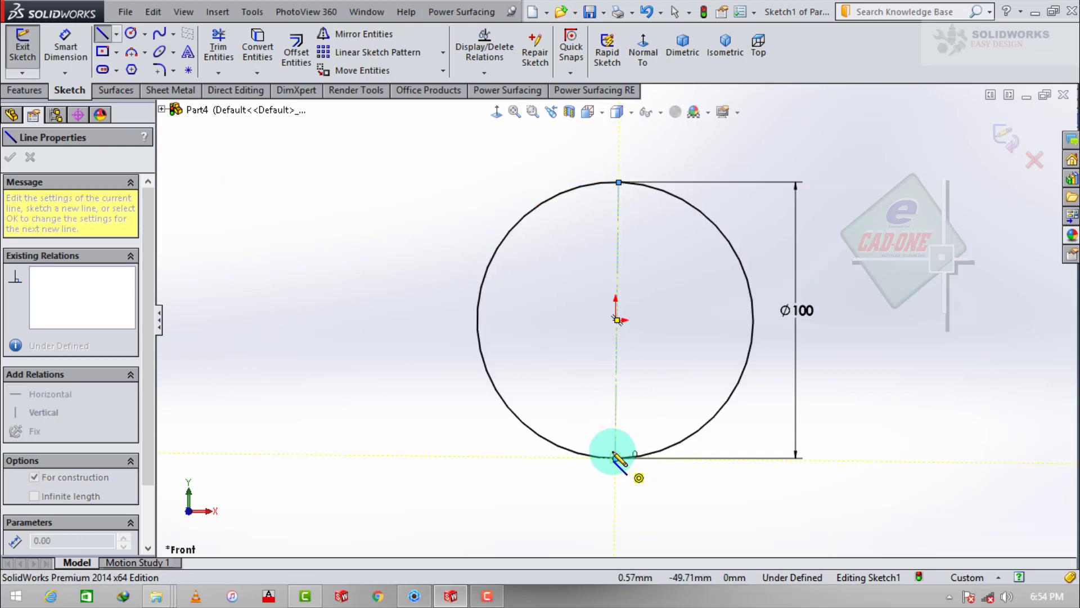
click(616, 457)
- Draw a line from the centre toward the upper left and make the centre the centreline's midpoint
click(102, 35)
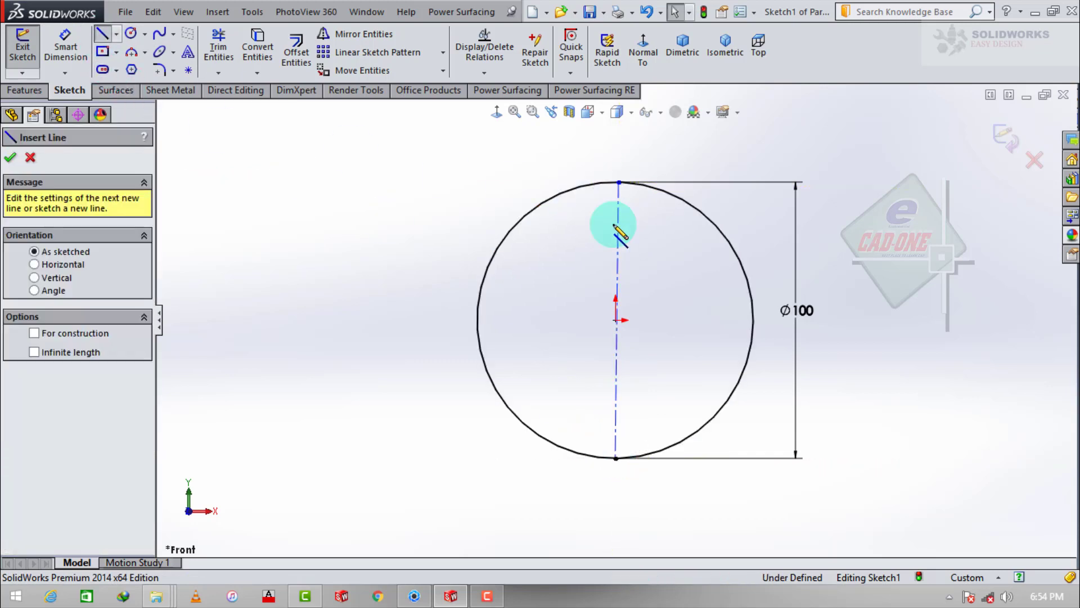
click(617, 321)
click(457, 200)
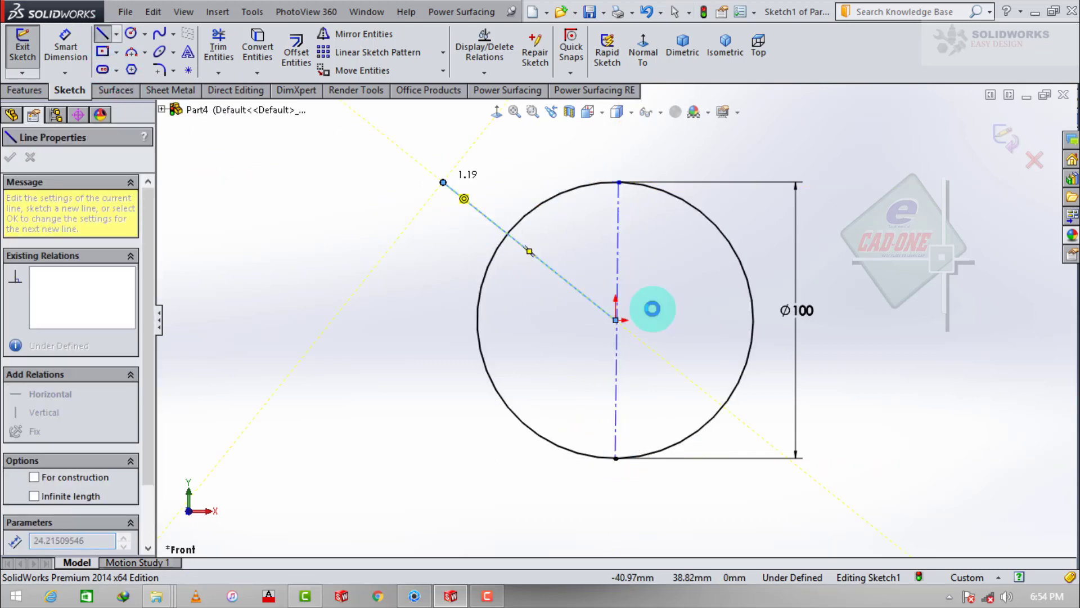
key(Escape)
scroll(626, 339, down, 3)
click(592, 319)
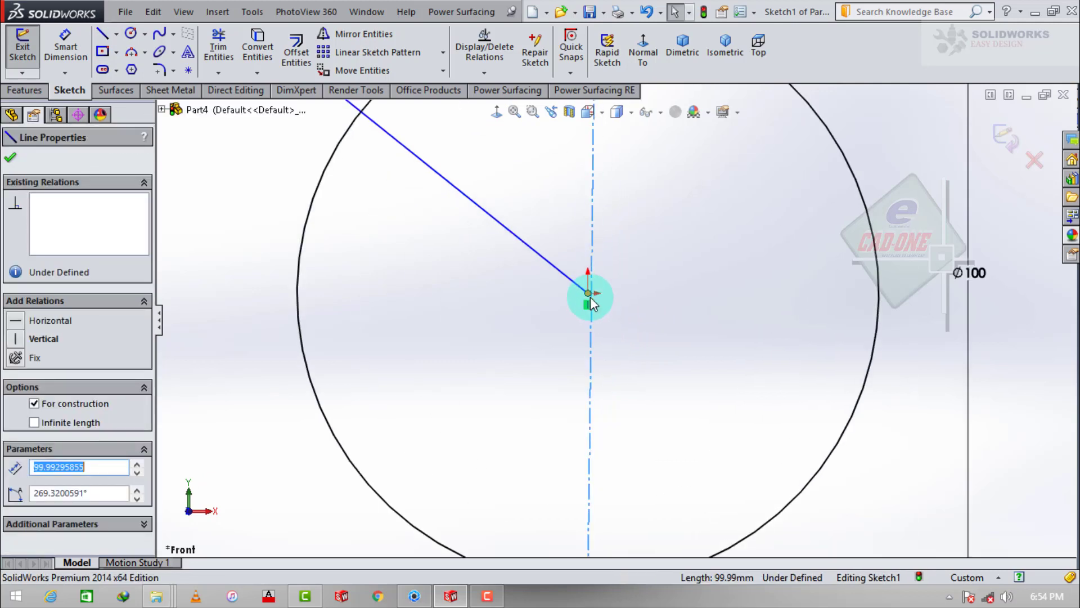
ctrl+click(589, 295)
click(631, 234)
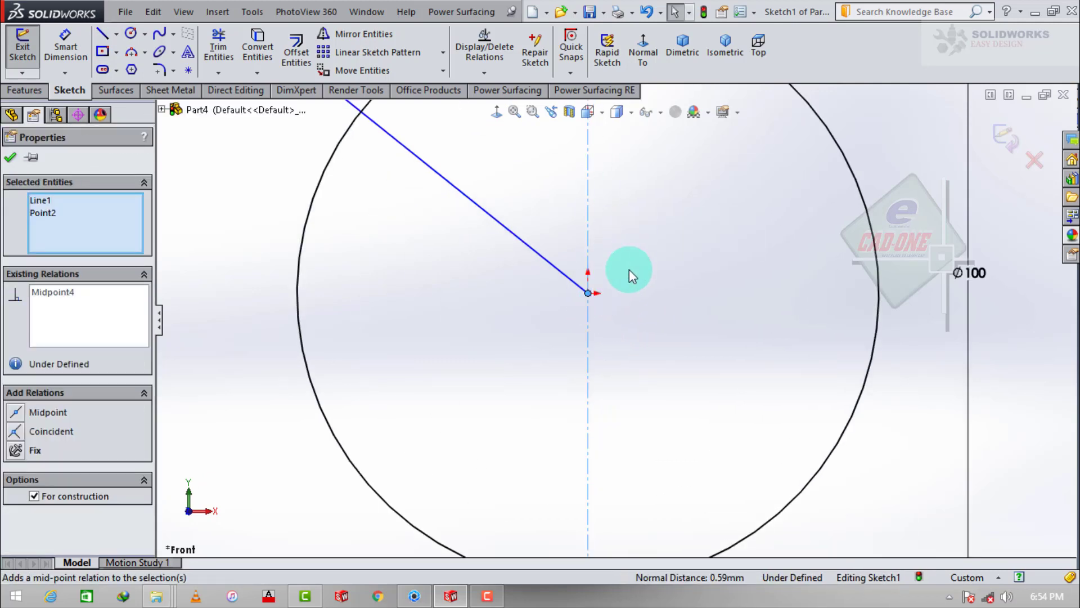
scroll(629, 270, up, 3)
click(629, 271)
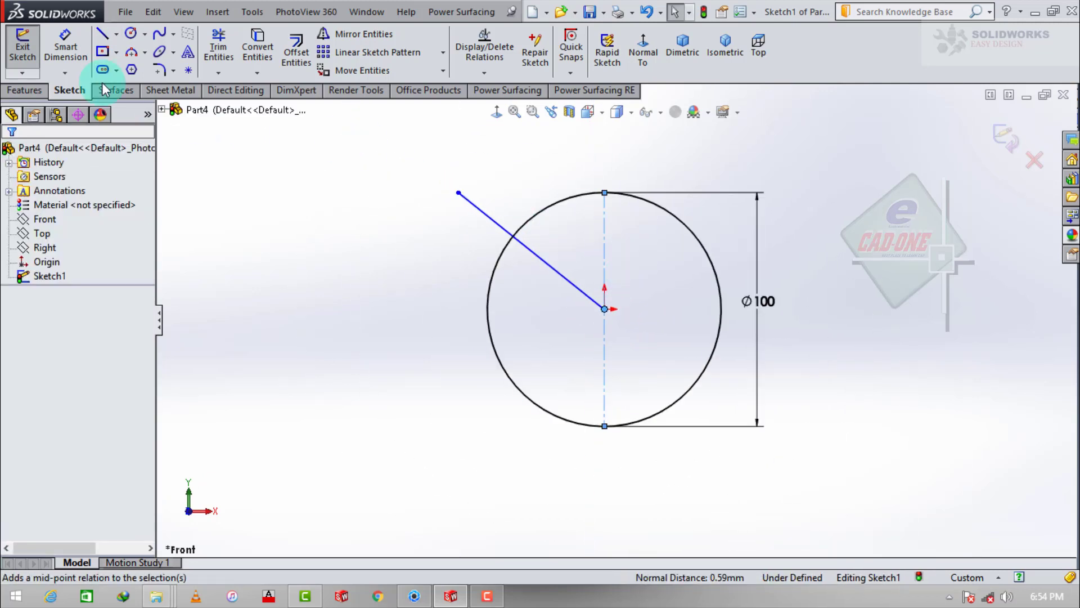
- Dimension the diagonal line at 60° from the vertical centreline
click(538, 260)
click(604, 233)
click(549, 200)
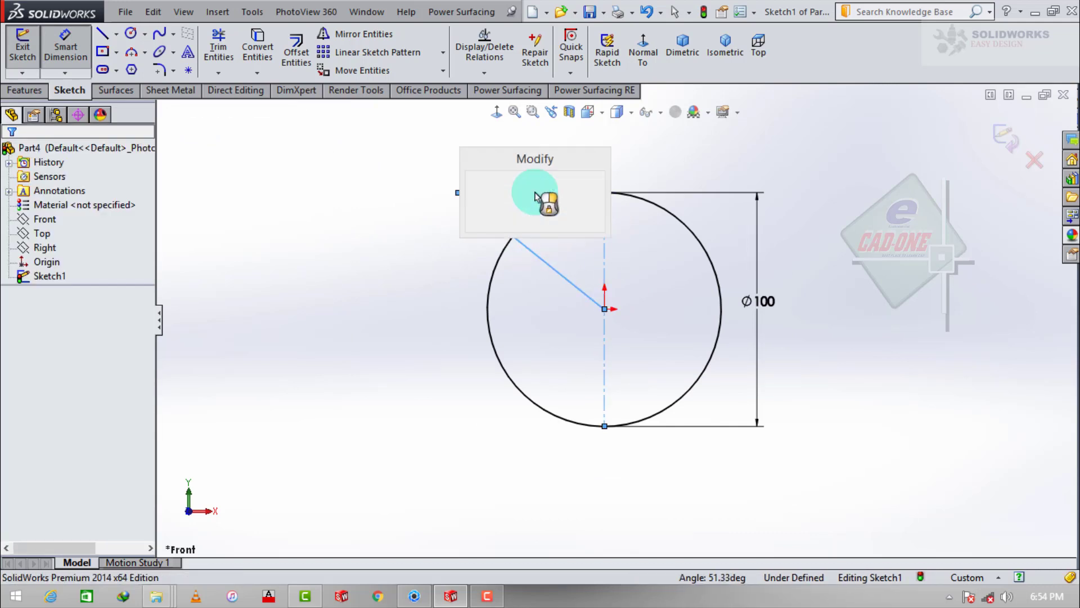
text(60)
key(Return)
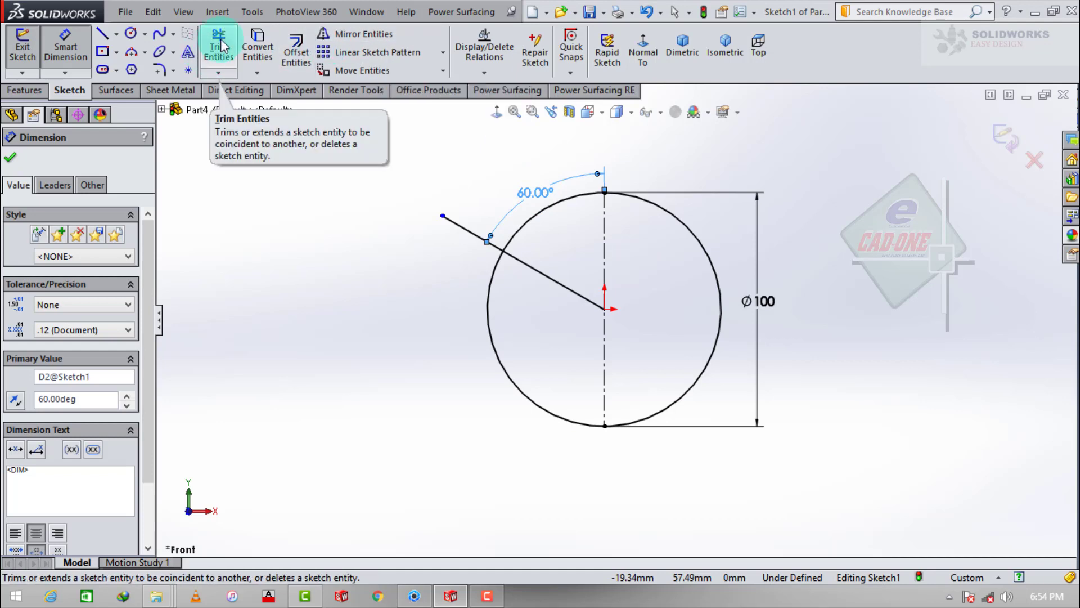
- Trim away the circle's right half and the arc above the angled line
click(666, 157)
click(218, 47)
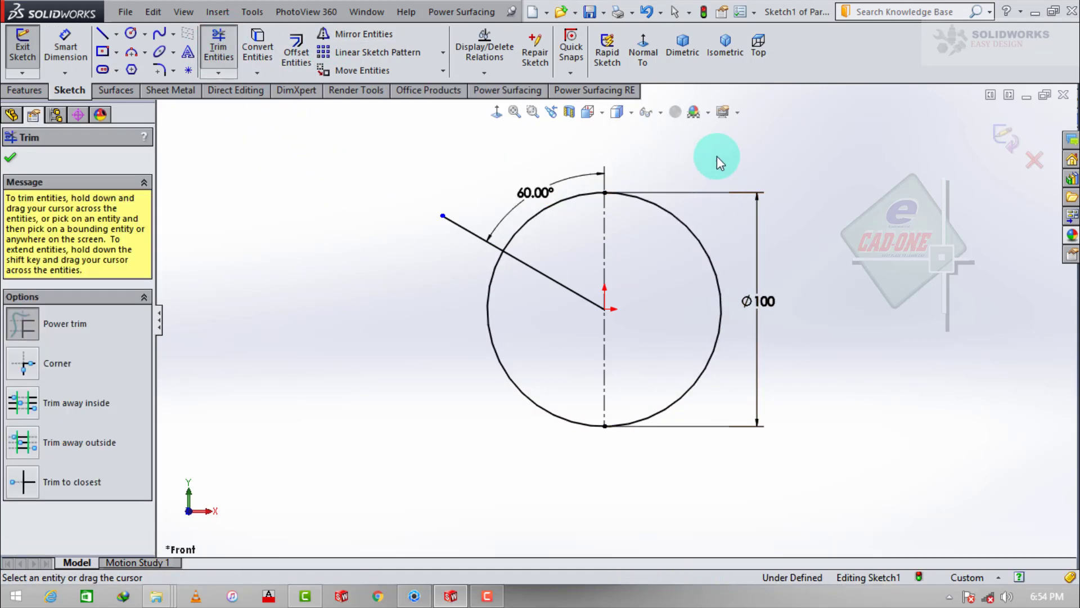
drag(718, 157, 705, 394)
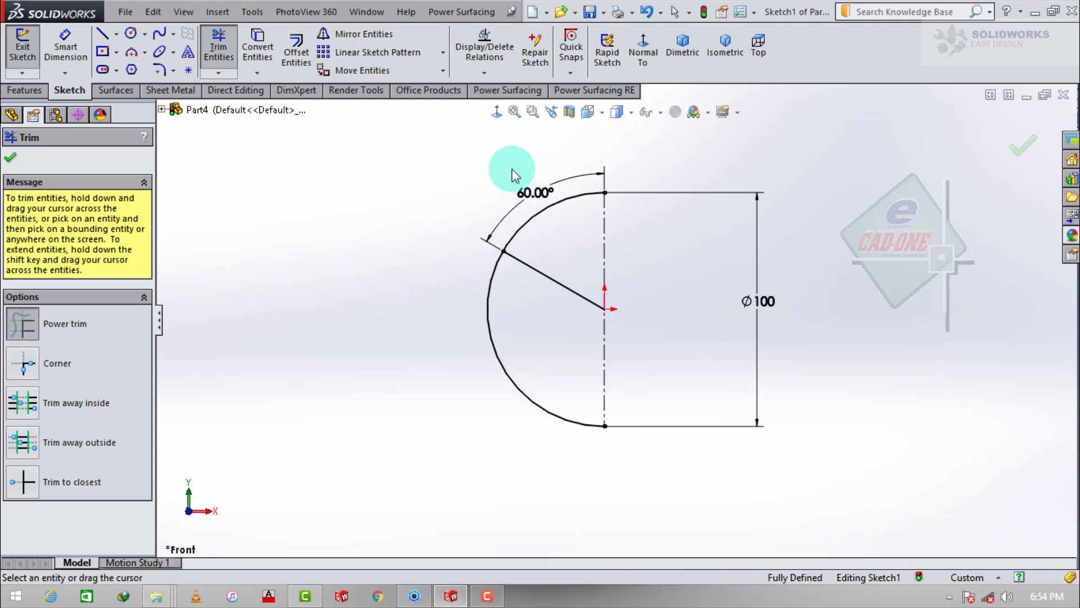
drag(512, 172, 574, 225)
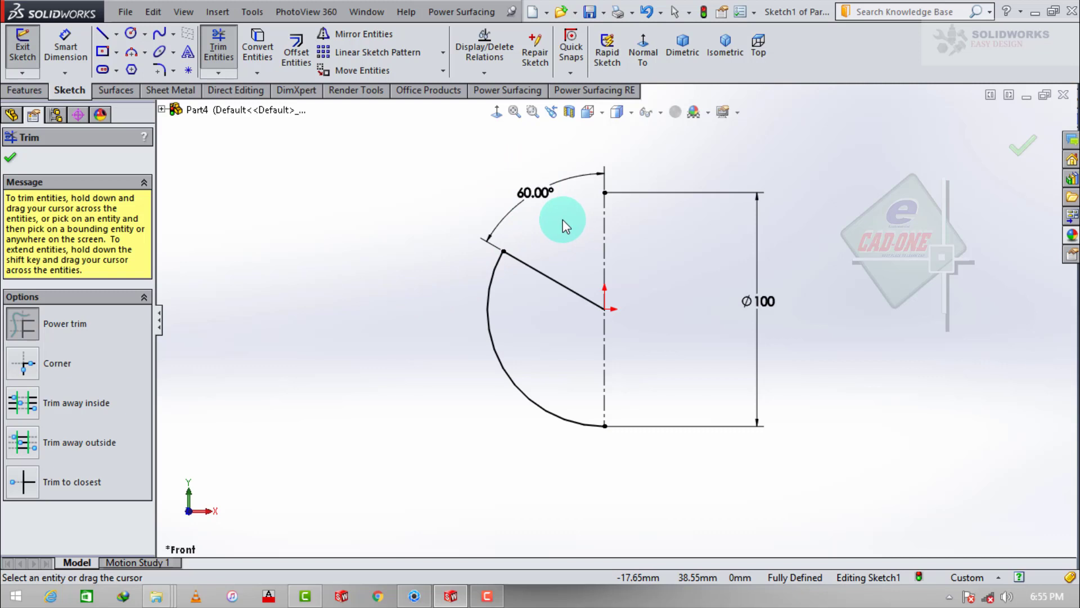
click(11, 160)
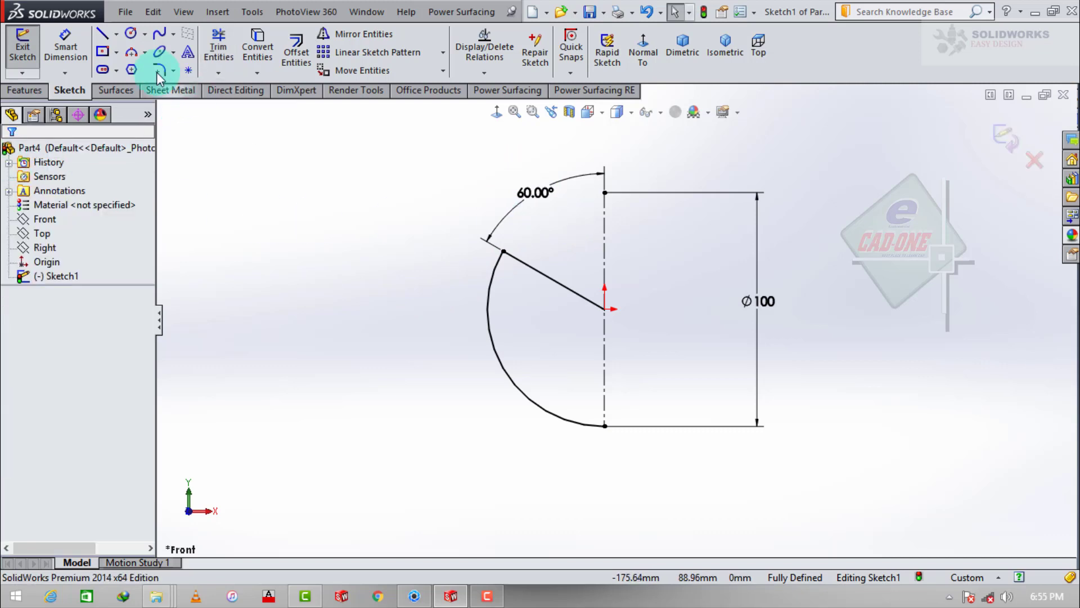
- Add a centre-to-bottom line and revolve the profile 360° into Revolve1
click(110, 41)
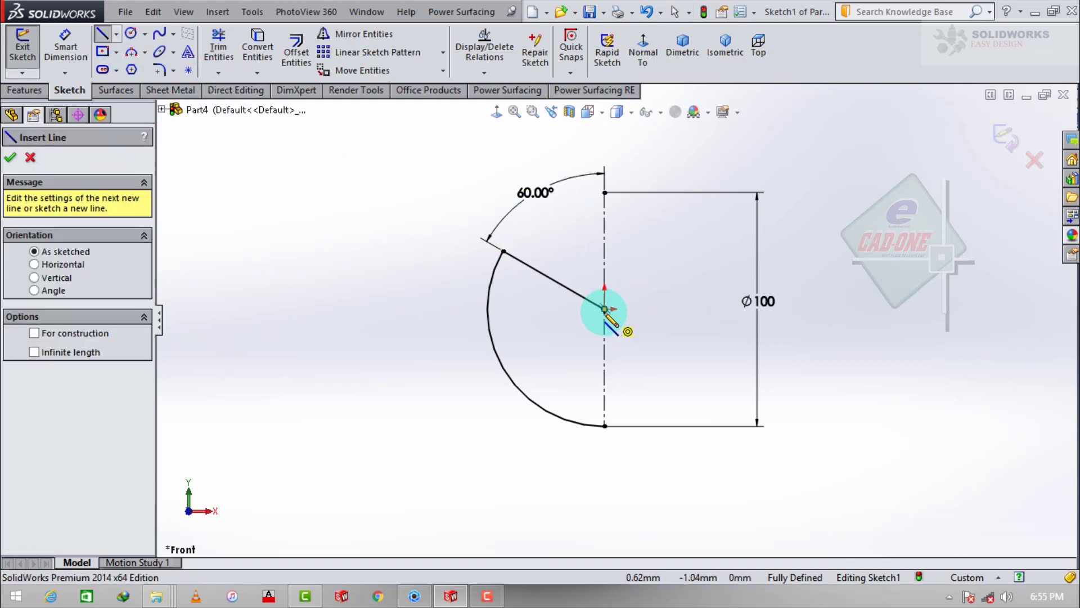
drag(605, 309, 606, 425)
key(Escape)
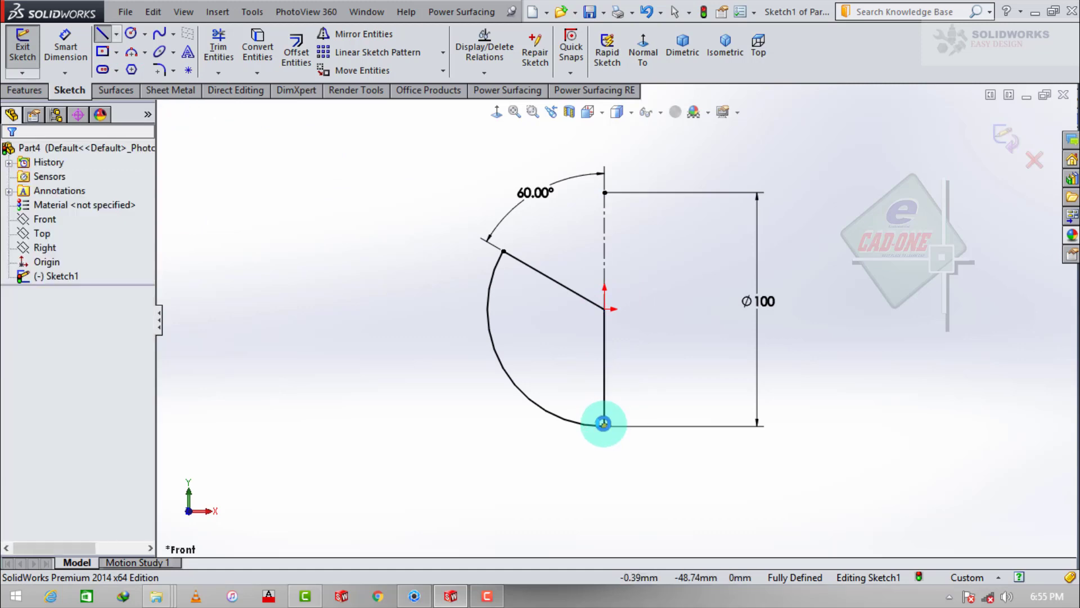
click(25, 90)
click(78, 50)
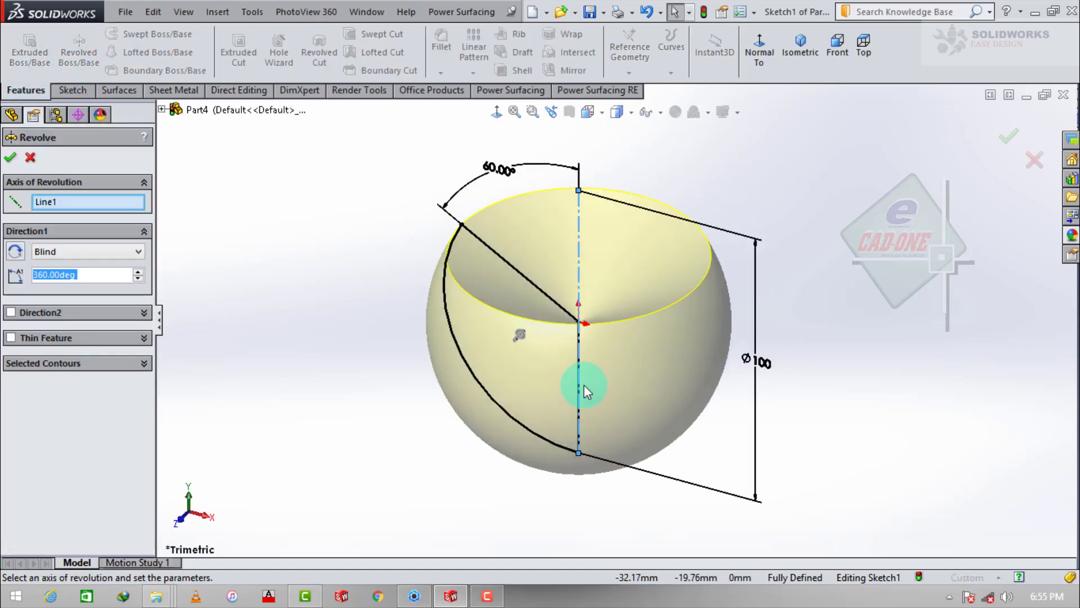
click(9, 157)
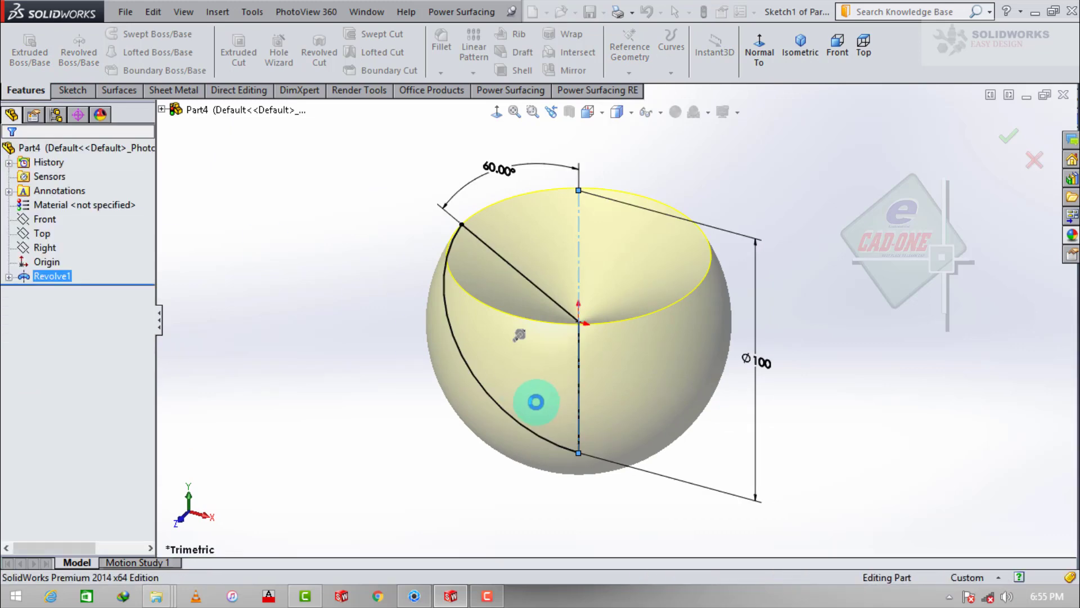
- Start a new sketch on the Front plane, viewed face-on in wireframe
click(44, 219)
click(48, 197)
click(644, 54)
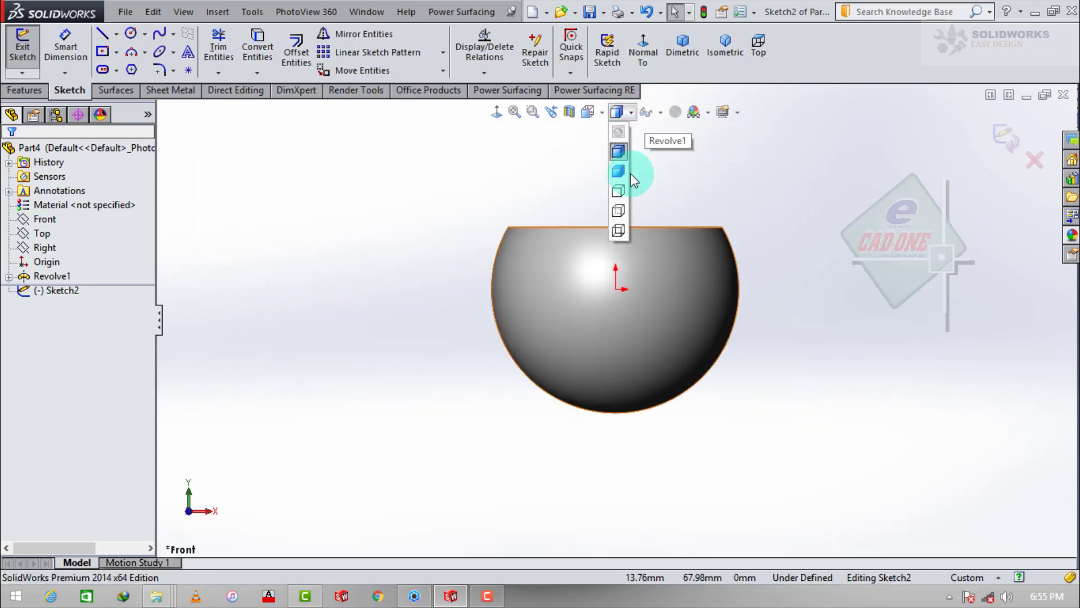
click(621, 230)
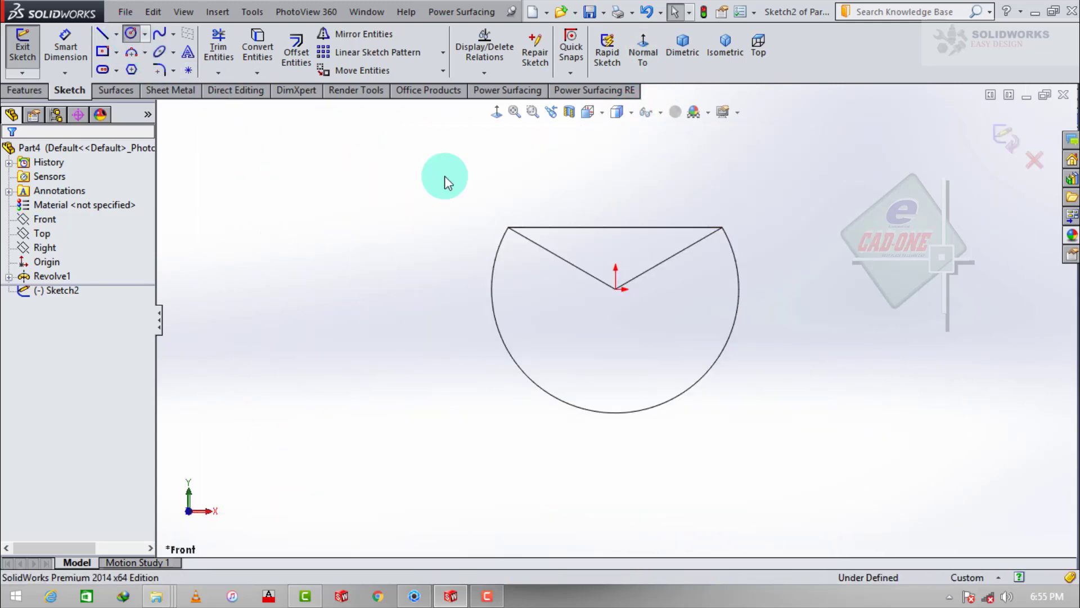
- Draw a circle centred on the origin and dimension it to 80 mm diameter
click(616, 290)
click(639, 190)
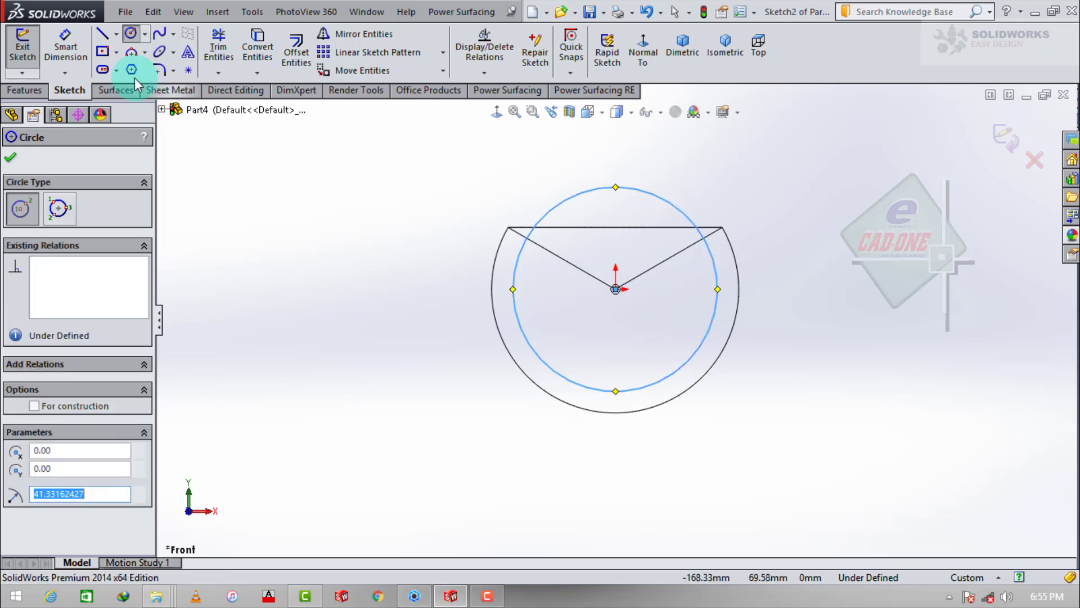
click(130, 33)
click(693, 221)
click(832, 293)
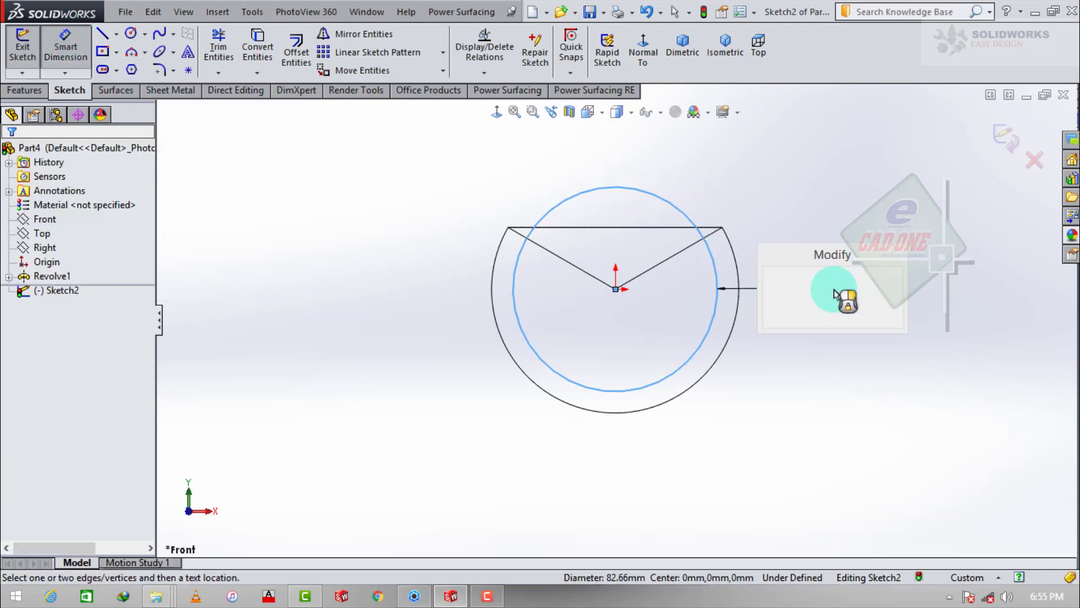
text(80)
key(Return)
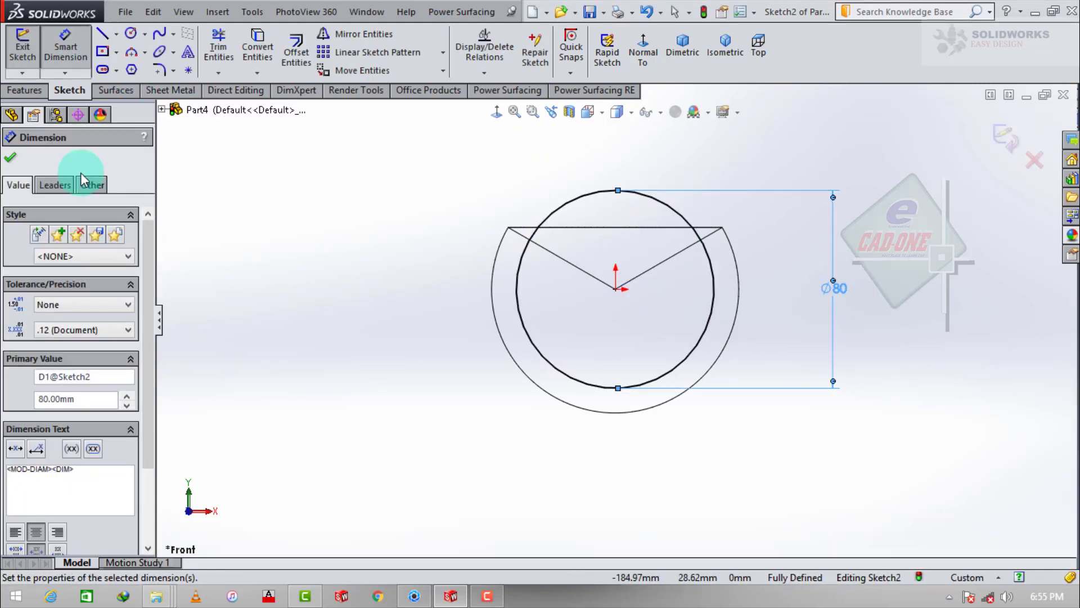
- Draw a vertical line through the origin and a line from the origin to the upper left
click(102, 40)
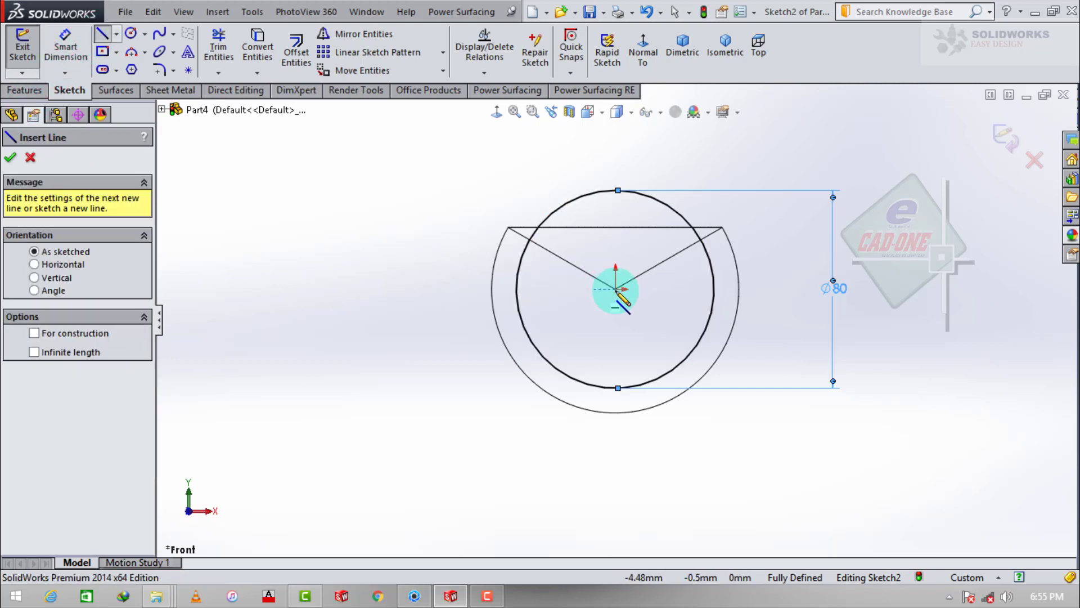
click(616, 289)
click(615, 143)
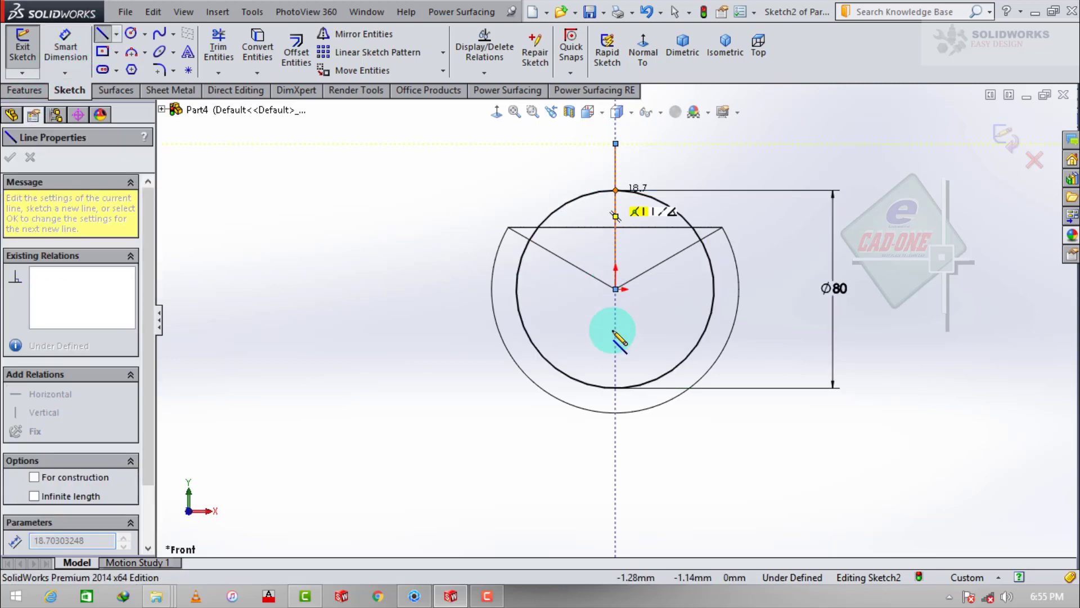
double_click(616, 463)
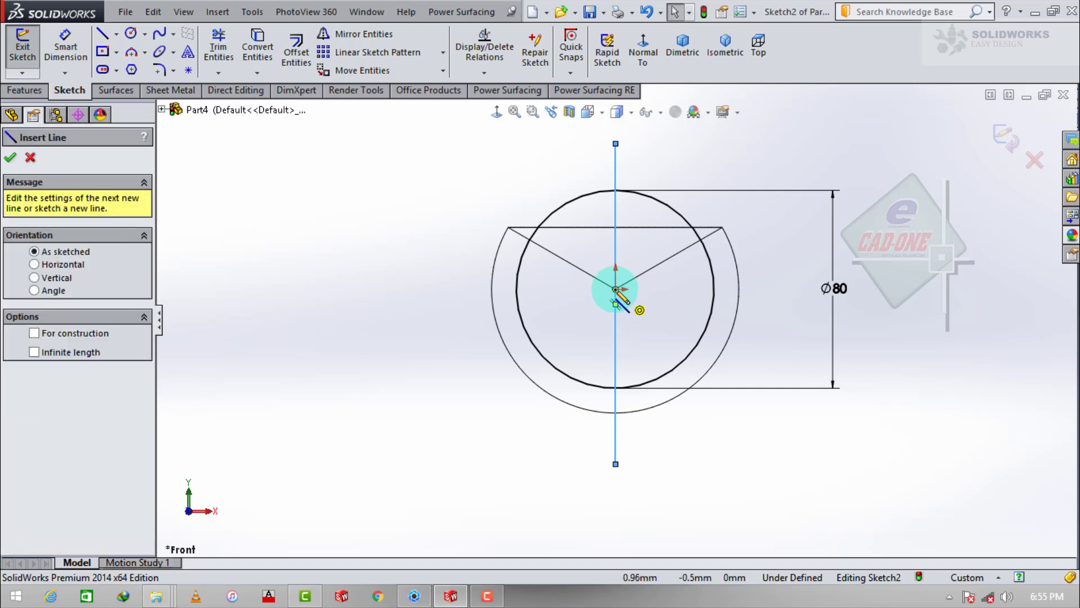
click(453, 153)
- Dimension the slanted line at 45° from the vertical line
click(65, 46)
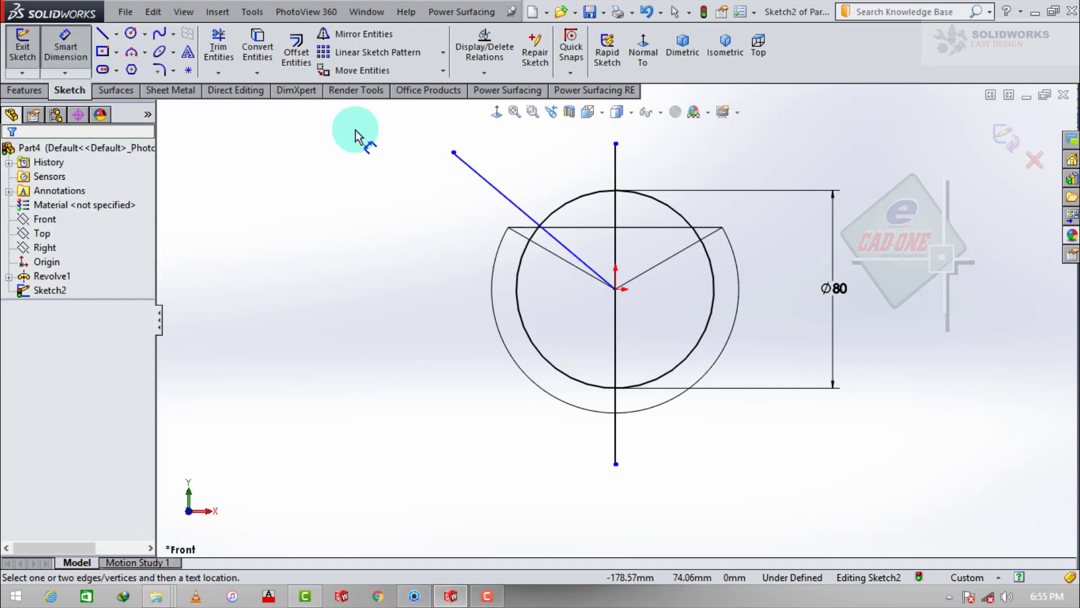
click(612, 167)
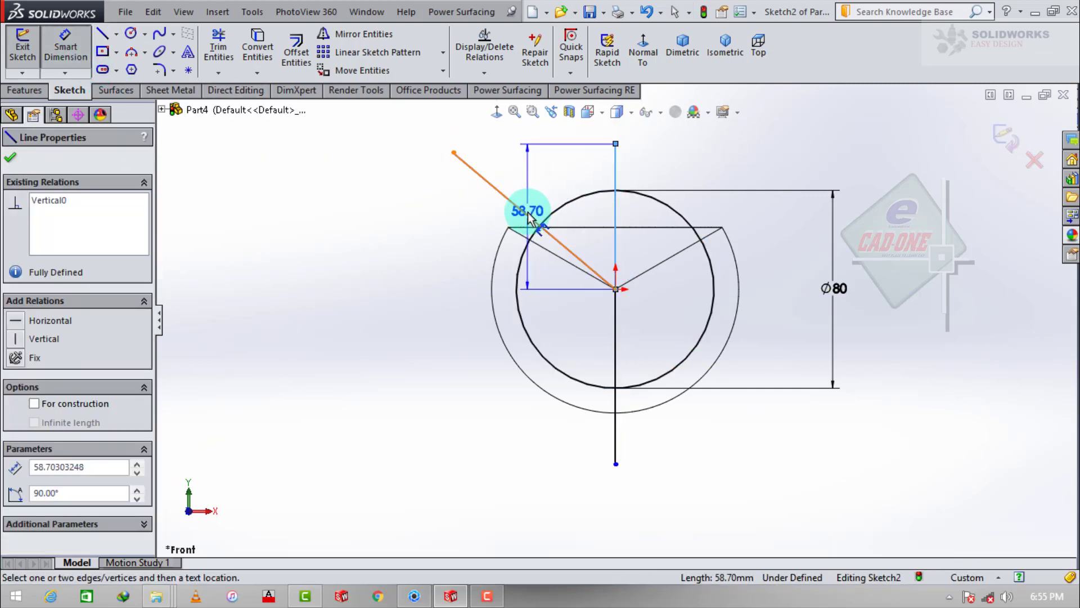
click(530, 218)
click(557, 199)
text(45)
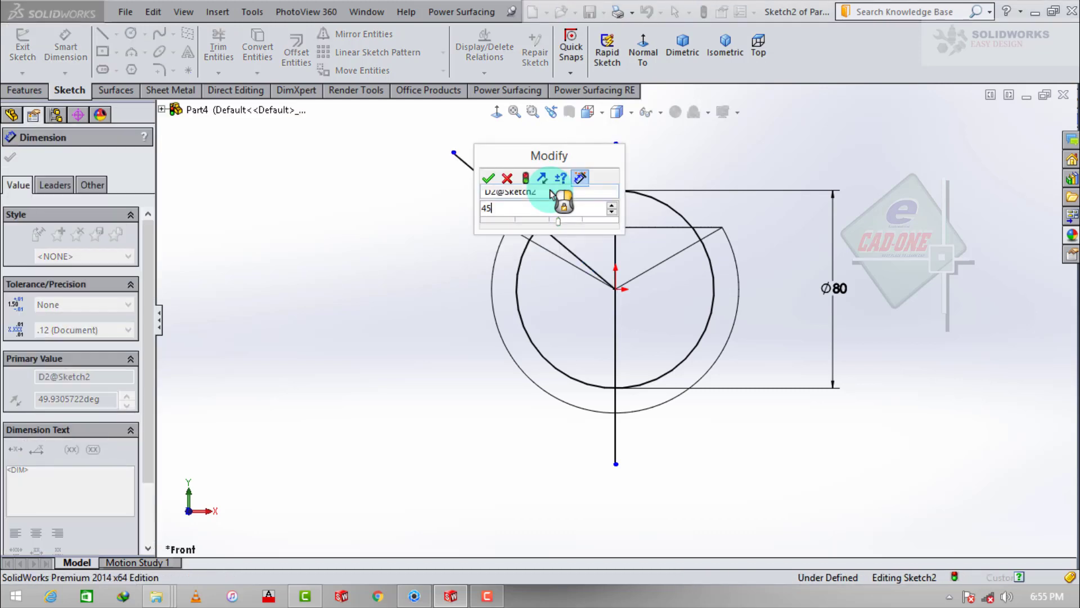
key(Return)
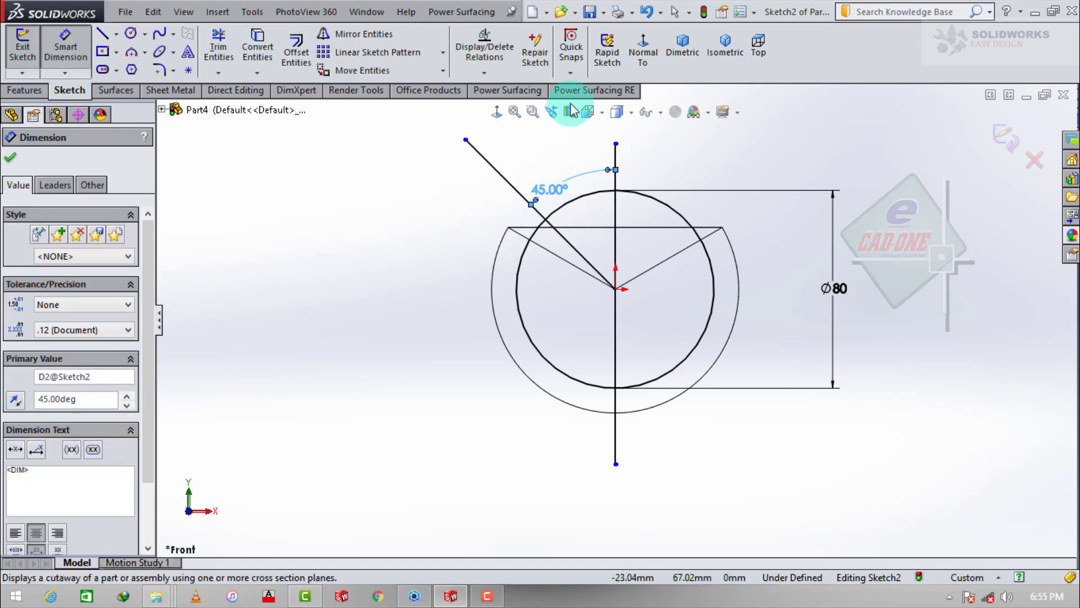
- Set the display style to Shaded With Edges
click(618, 112)
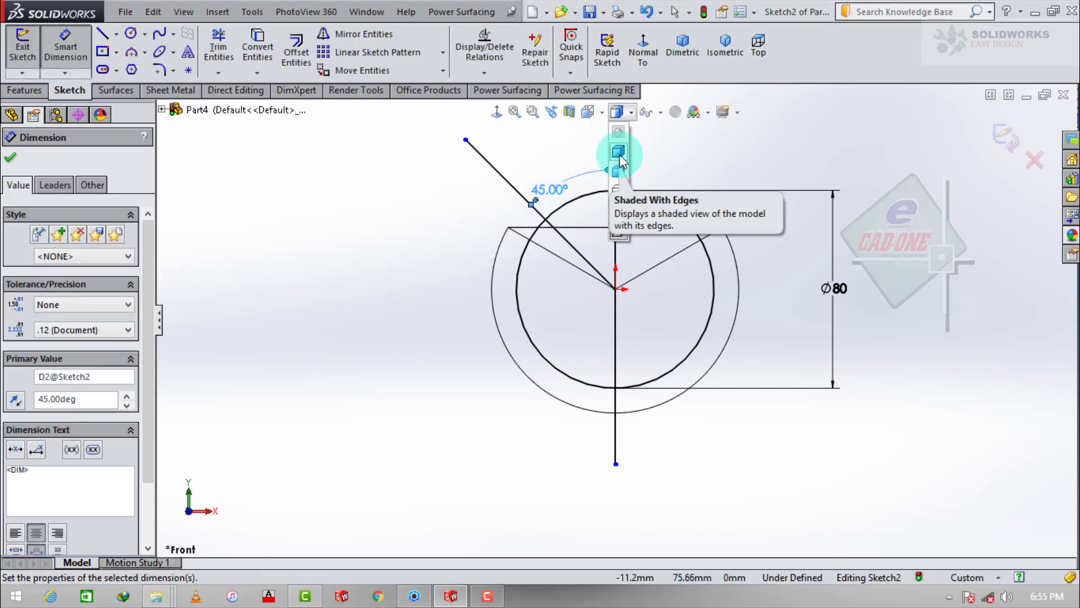
click(618, 152)
click(618, 152)
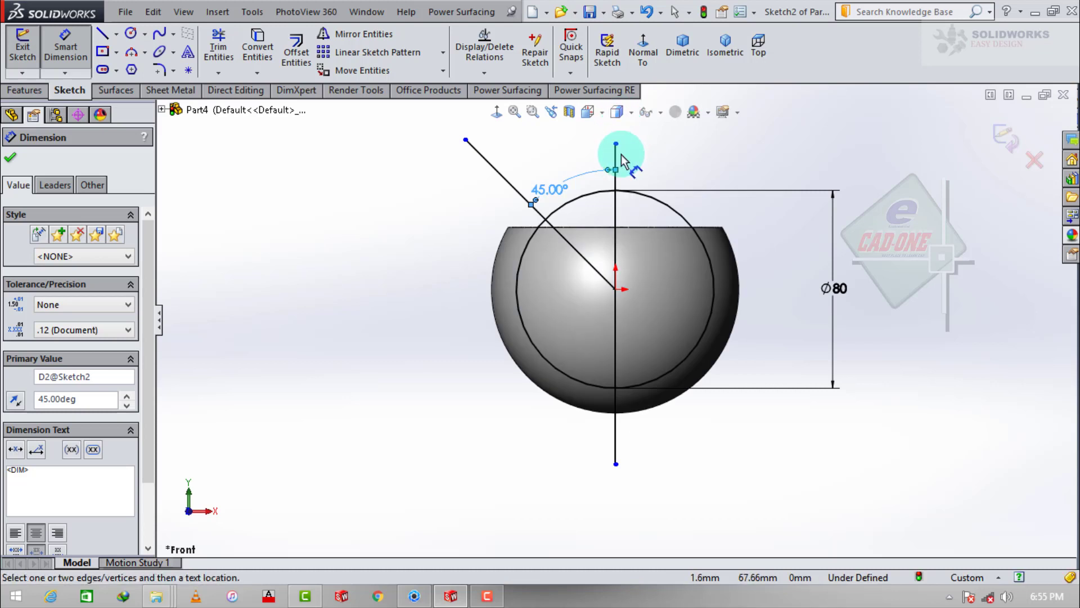
click(218, 46)
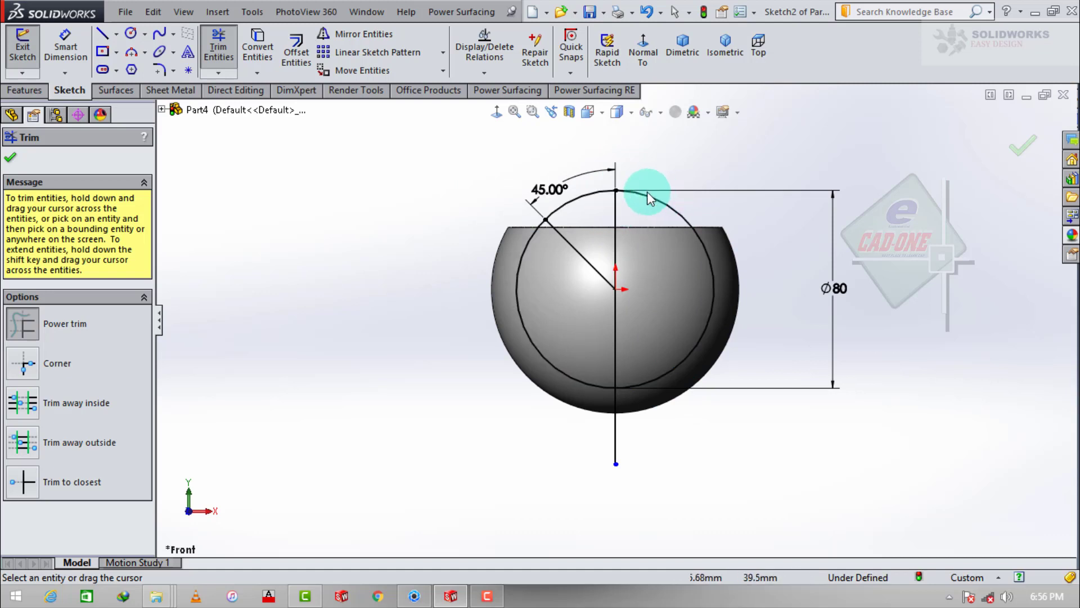
- Trim the arc above the 45° line and the circle's right half, leaving a wedge
drag(565, 175, 589, 221)
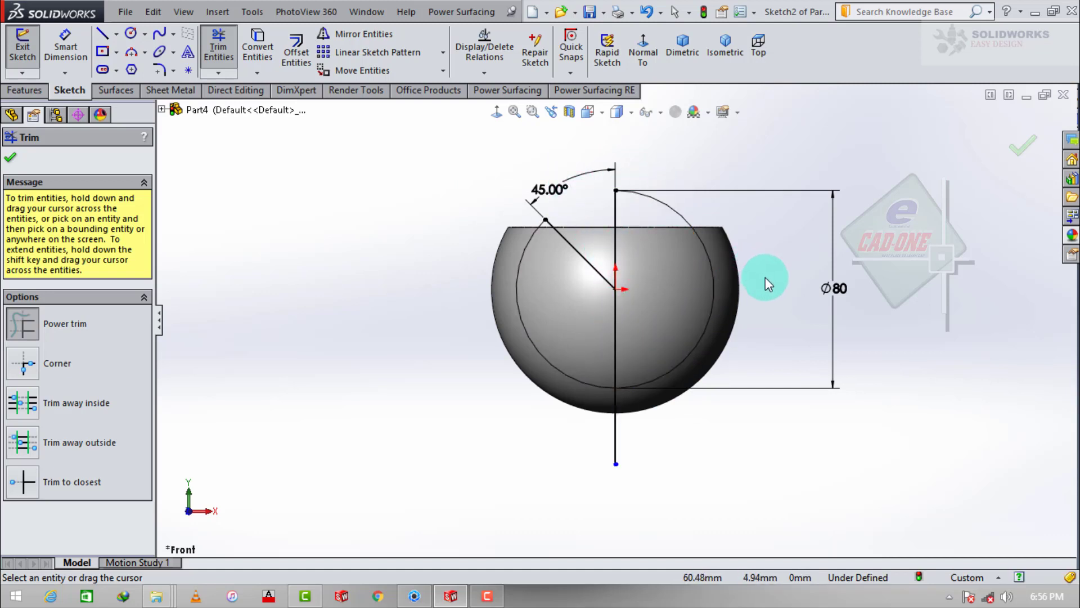
drag(675, 174, 748, 436)
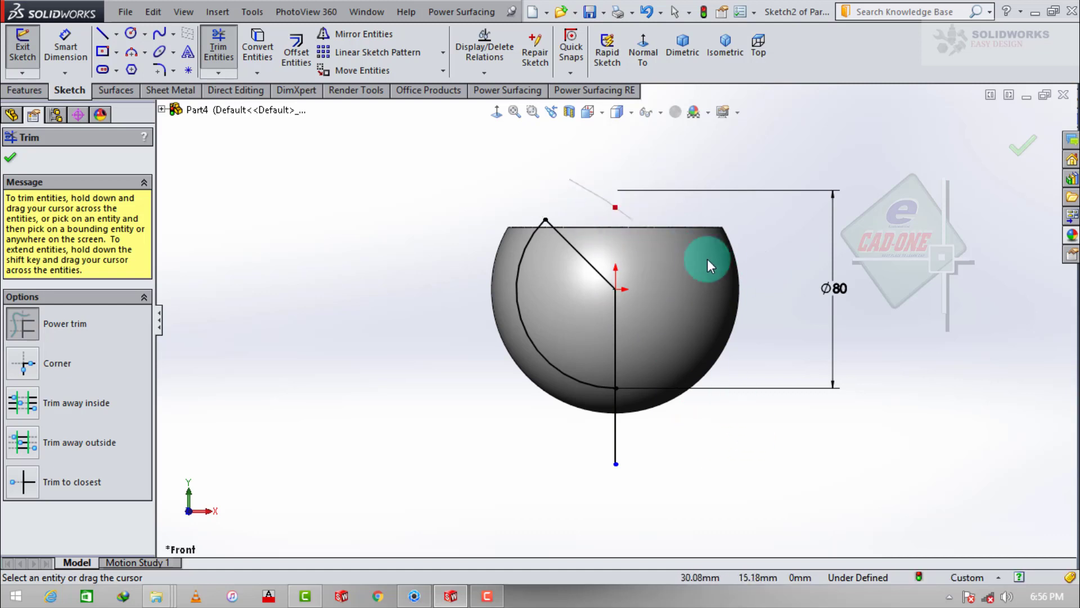
drag(707, 259, 753, 281)
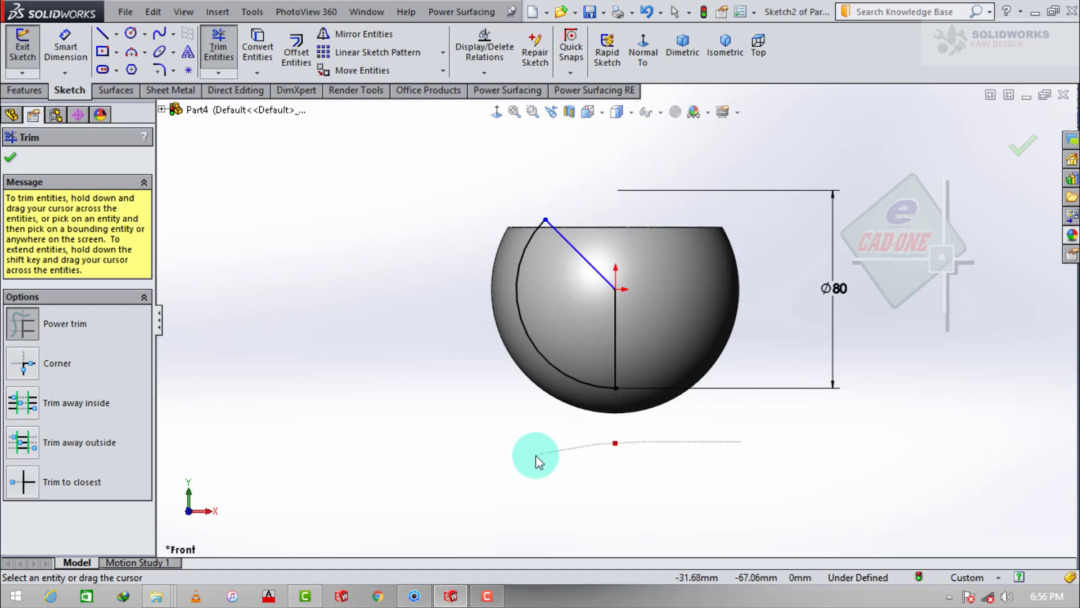
key(Escape)
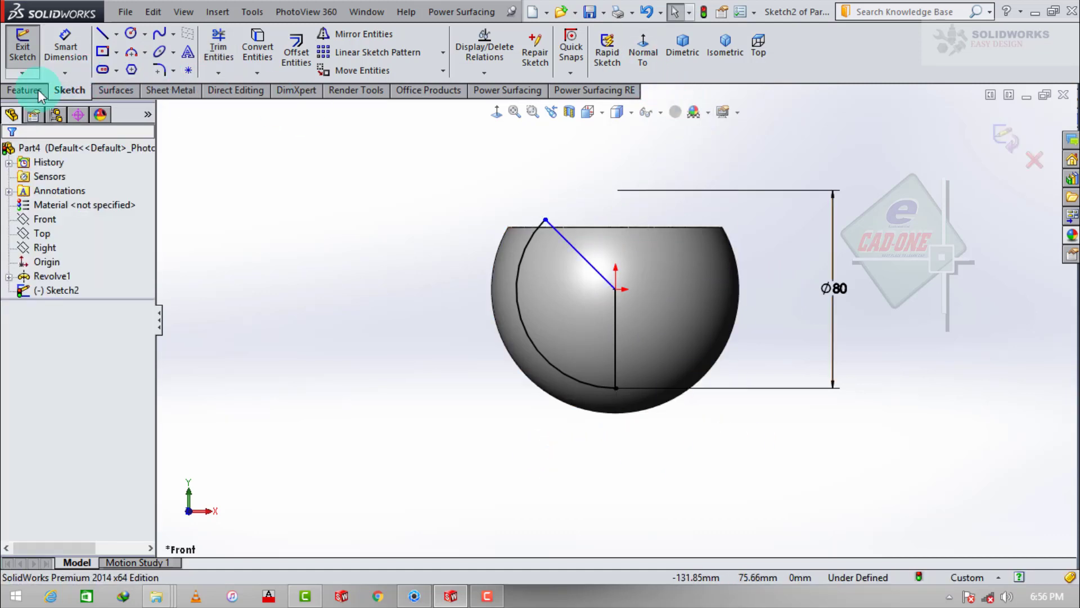
- Revolve the wedge region 360° about the vertical line to create Revolve2
click(39, 92)
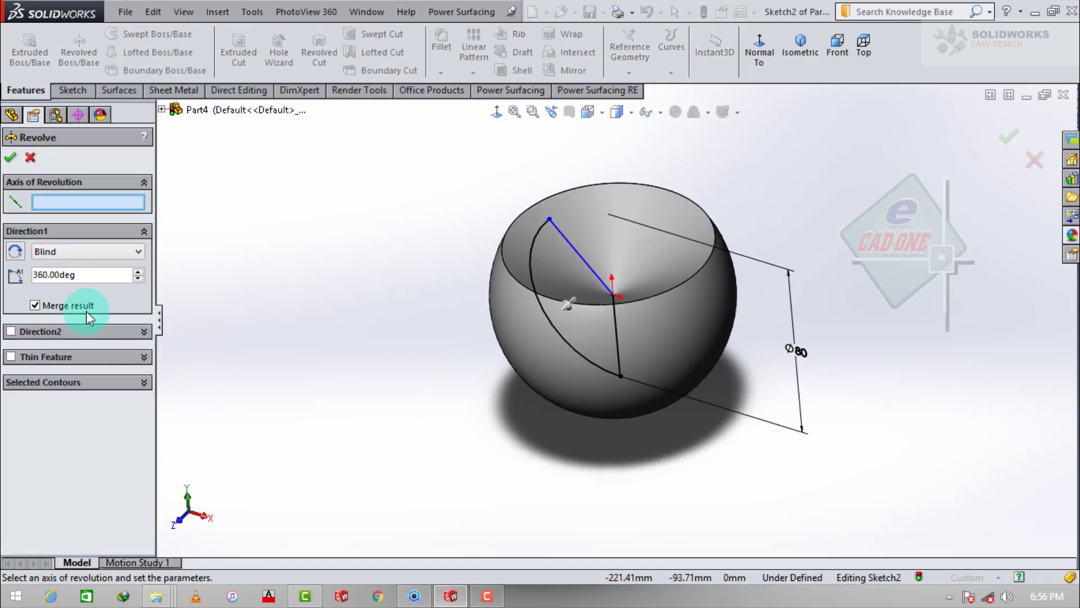
click(145, 382)
click(546, 273)
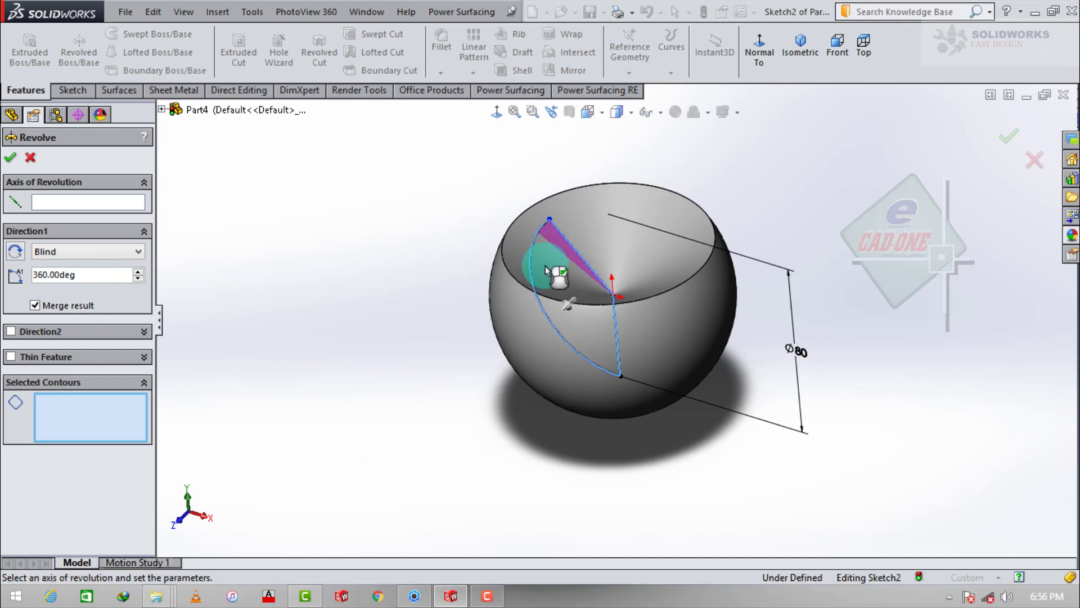
click(618, 340)
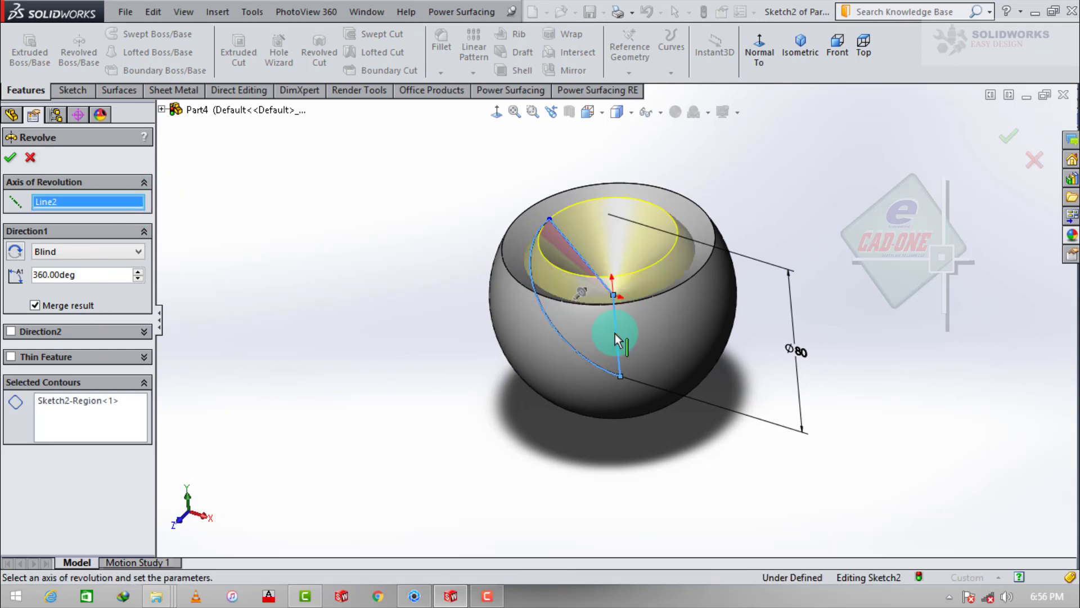
click(7, 158)
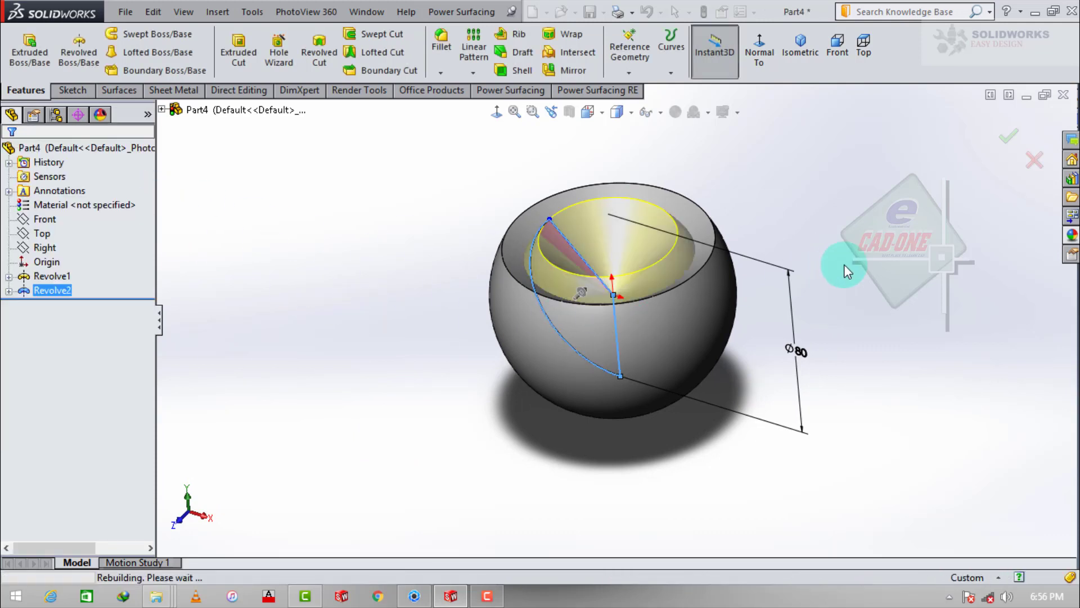
- Start a new sketch on the Front plane, viewed face-on
middle_drag(817, 294, 763, 112)
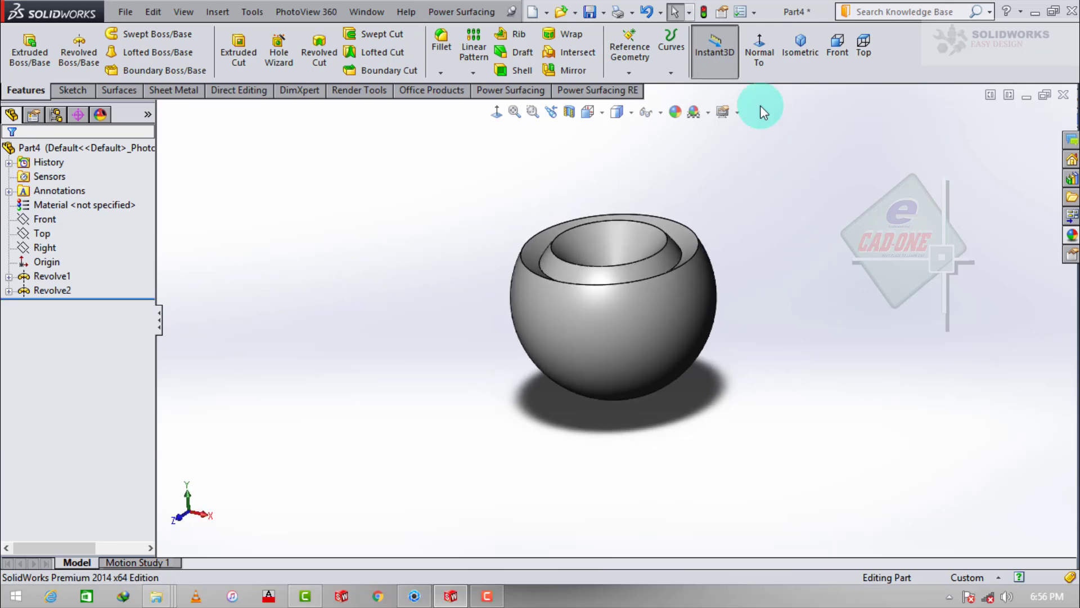
click(45, 219)
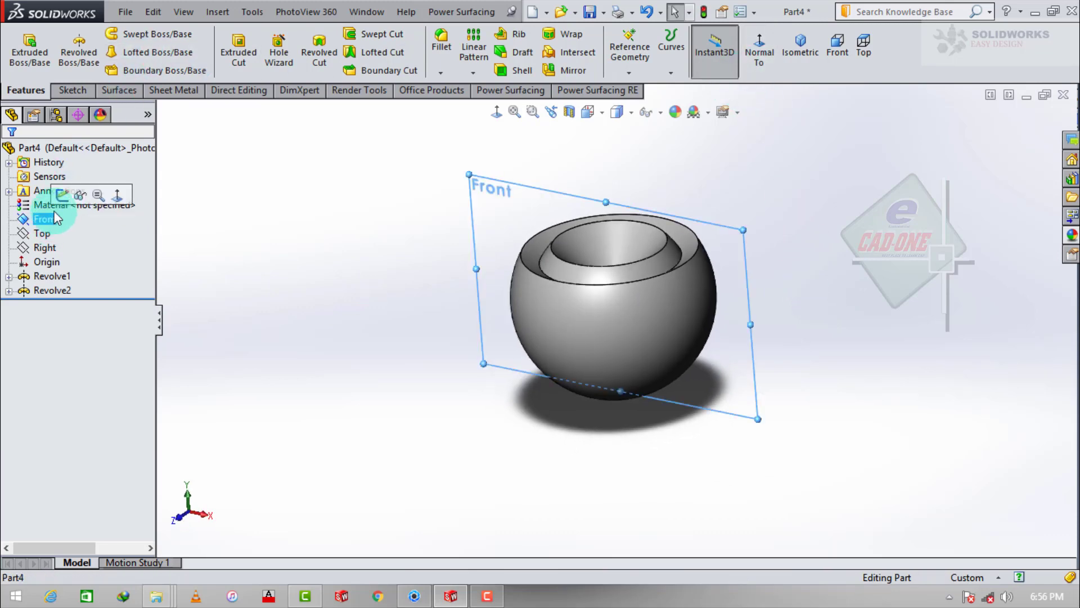
click(84, 191)
click(643, 51)
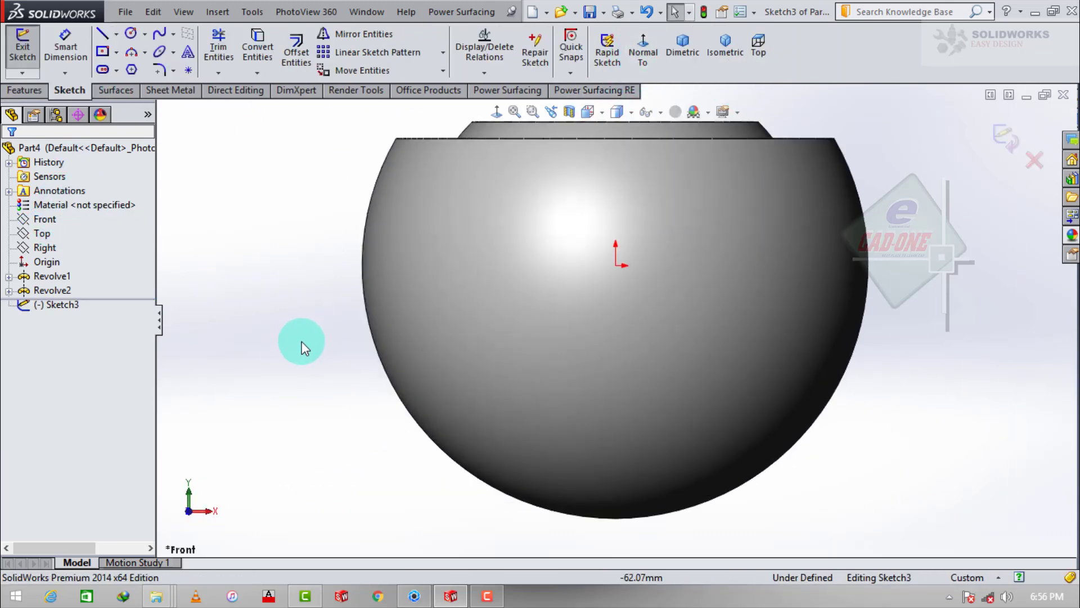
- Draw a circle centred on the origin and dimension it to 60 mm diameter
click(131, 33)
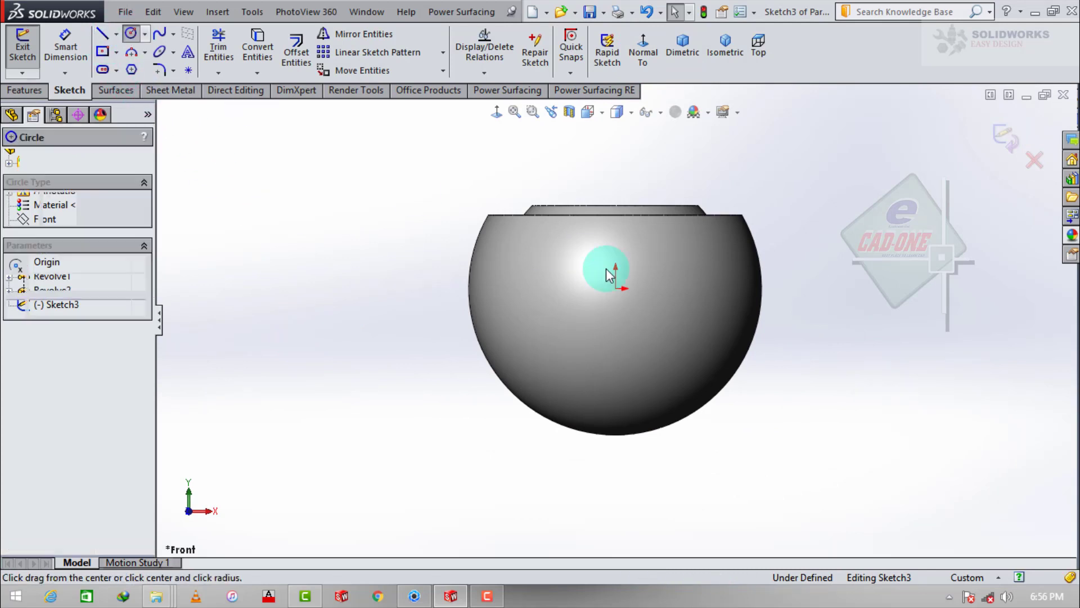
click(616, 288)
click(620, 179)
click(65, 46)
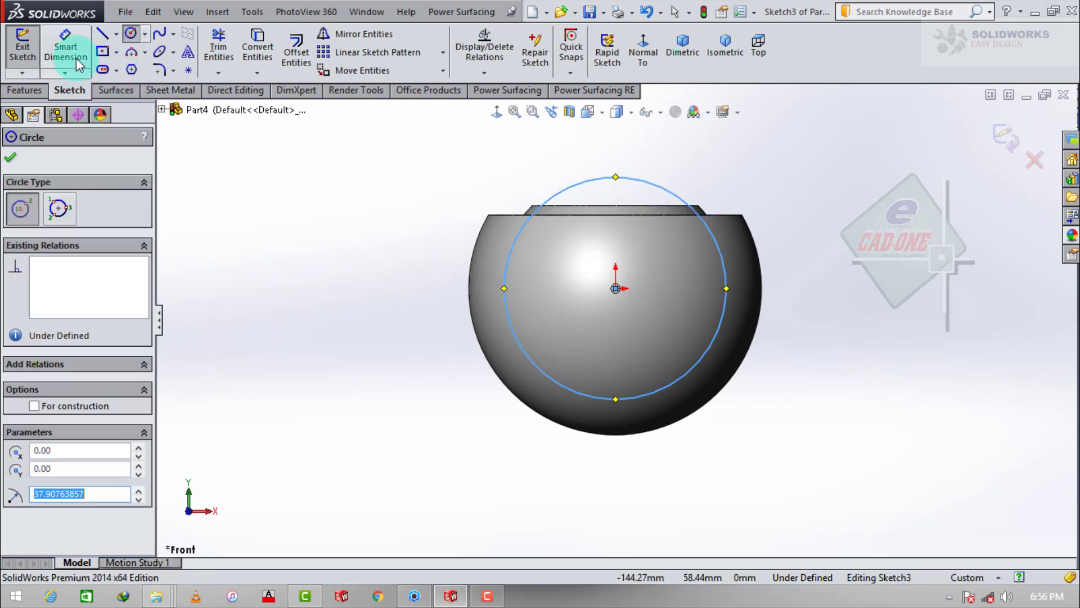
click(718, 261)
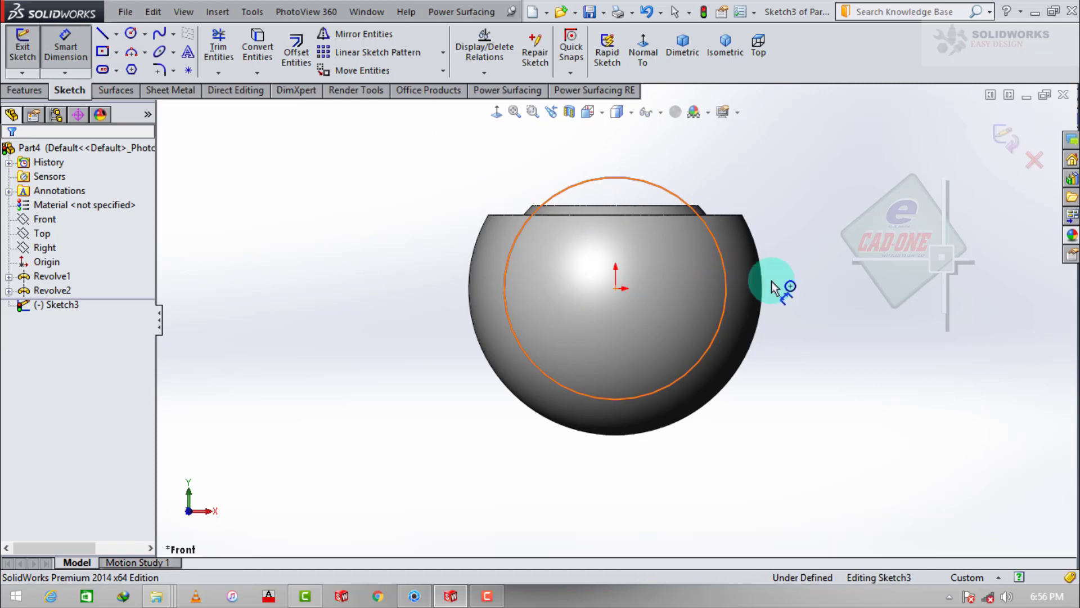
click(816, 283)
text(60)
key(Return)
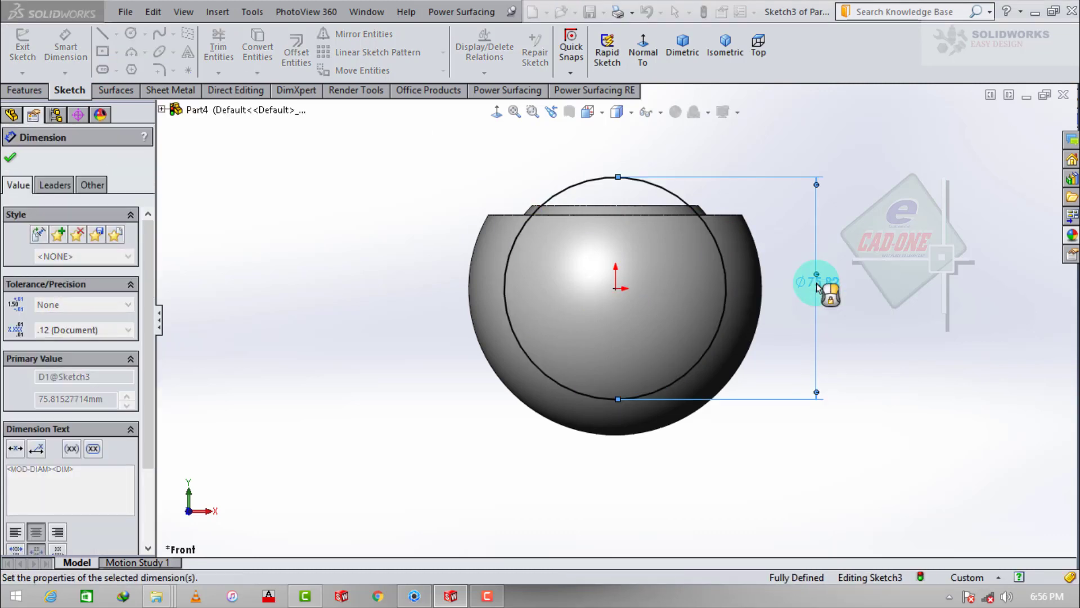
click(209, 100)
- Draw a vertical line to the centre plus a slanted line dimensioned at 35°
click(101, 34)
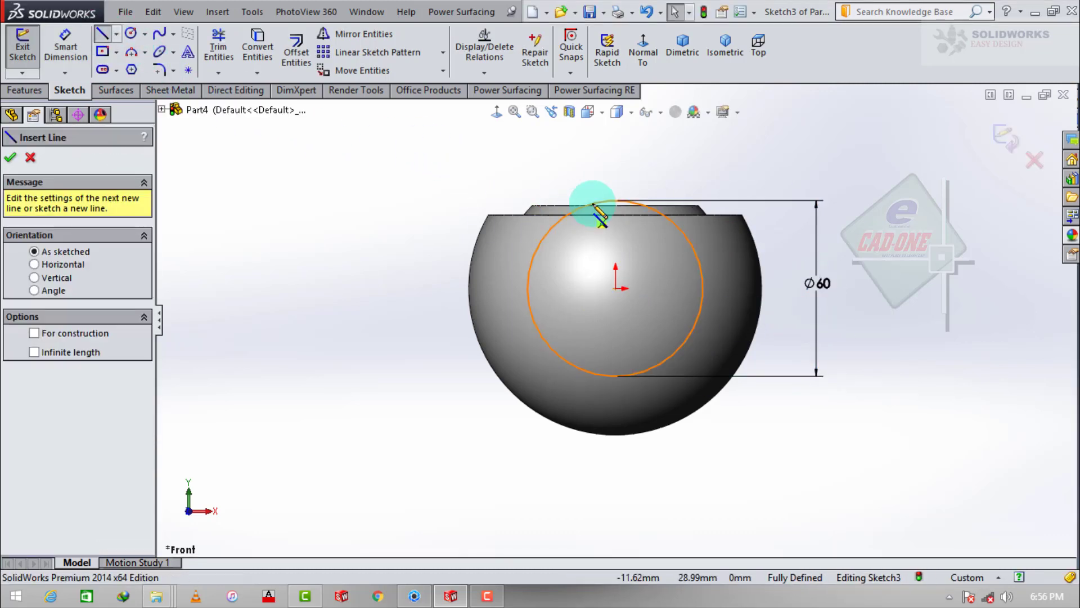
click(615, 201)
click(615, 288)
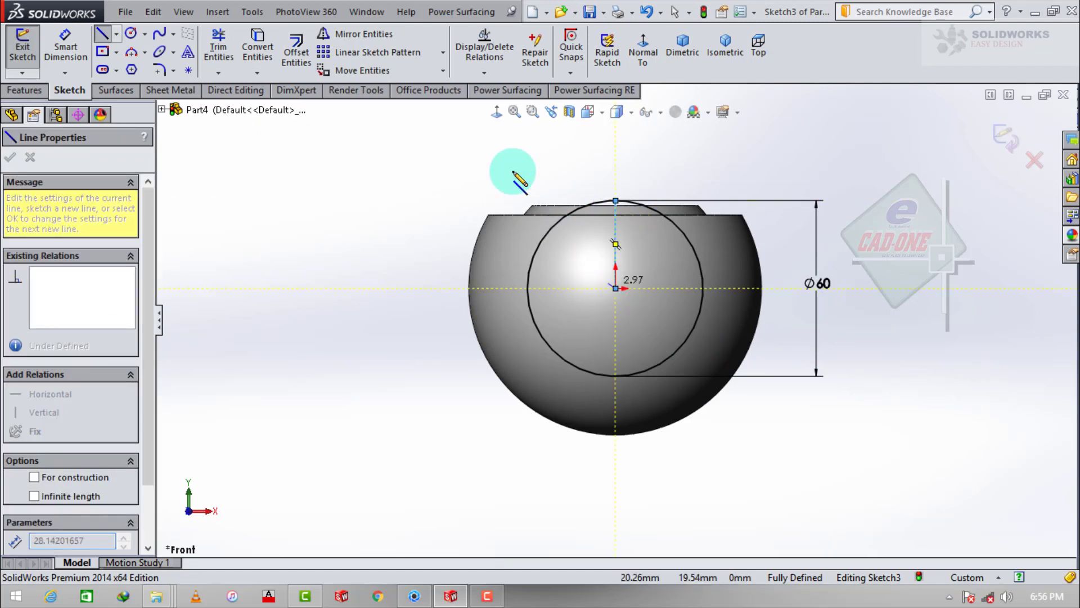
click(488, 145)
click(65, 40)
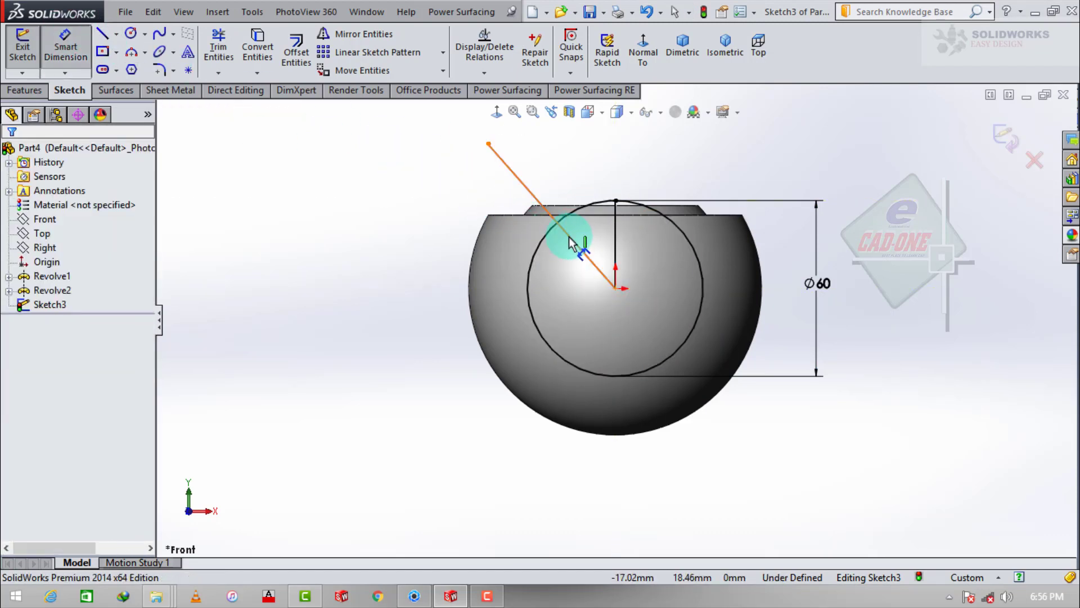
click(613, 231)
click(573, 197)
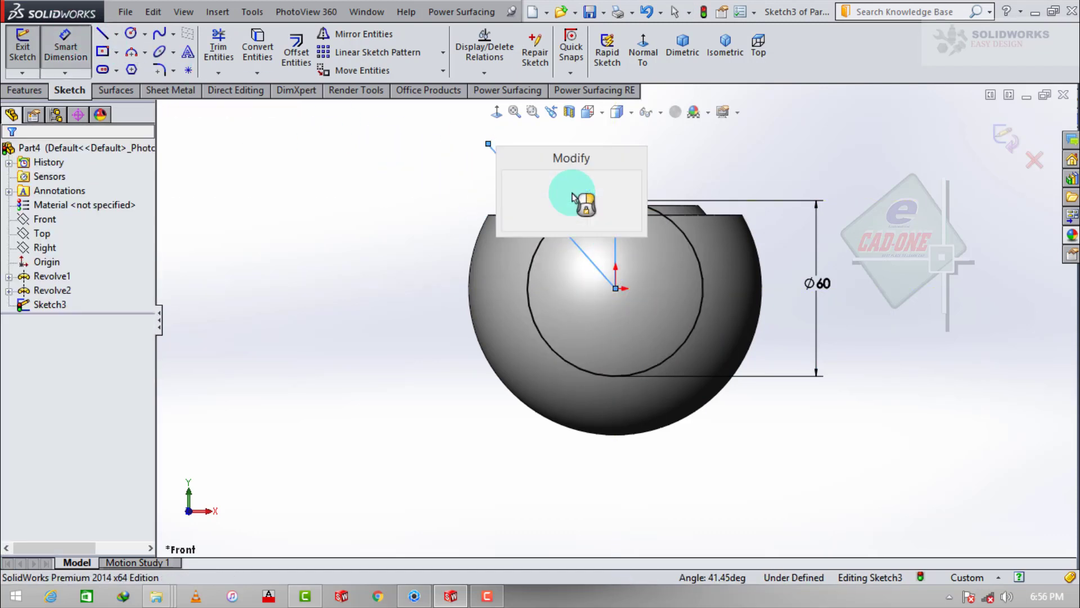
text(35)
key(Return)
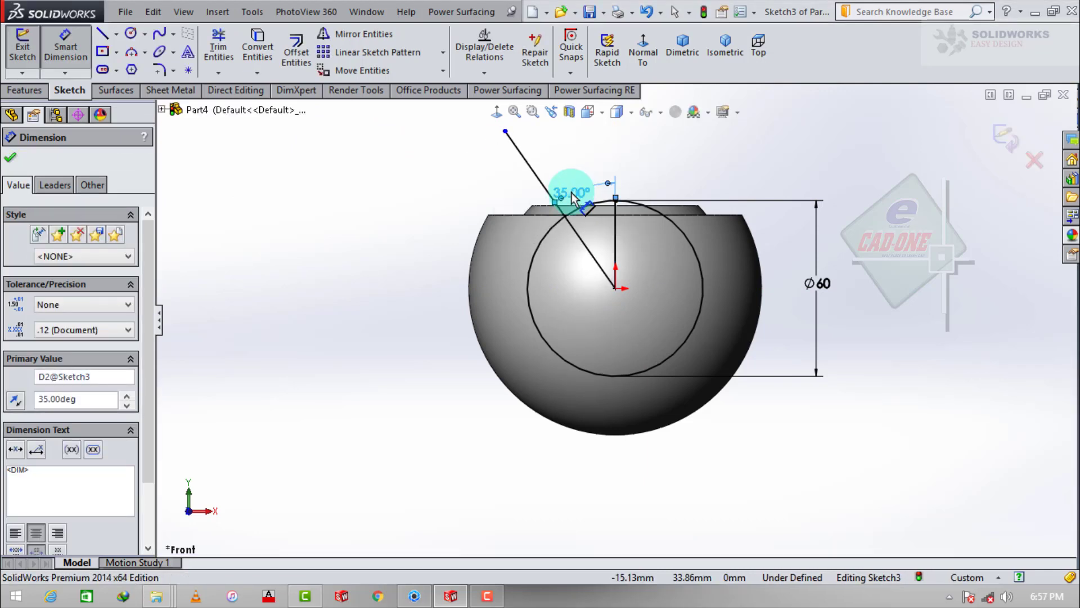
key(Escape)
- Add a line from the origin to the circle's bottom and trim the circle to the profile
click(219, 53)
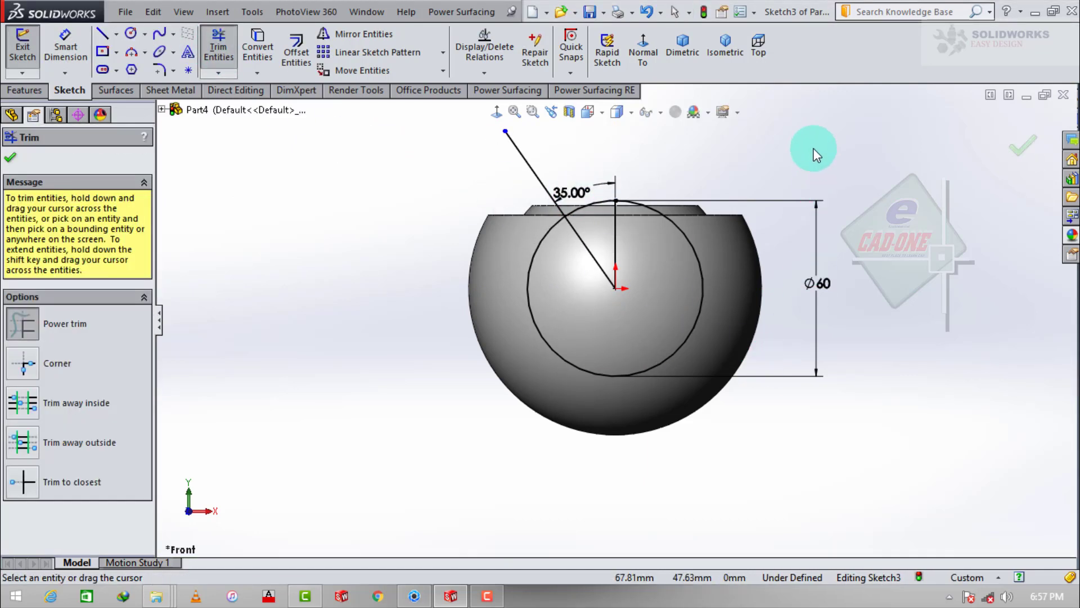
click(102, 34)
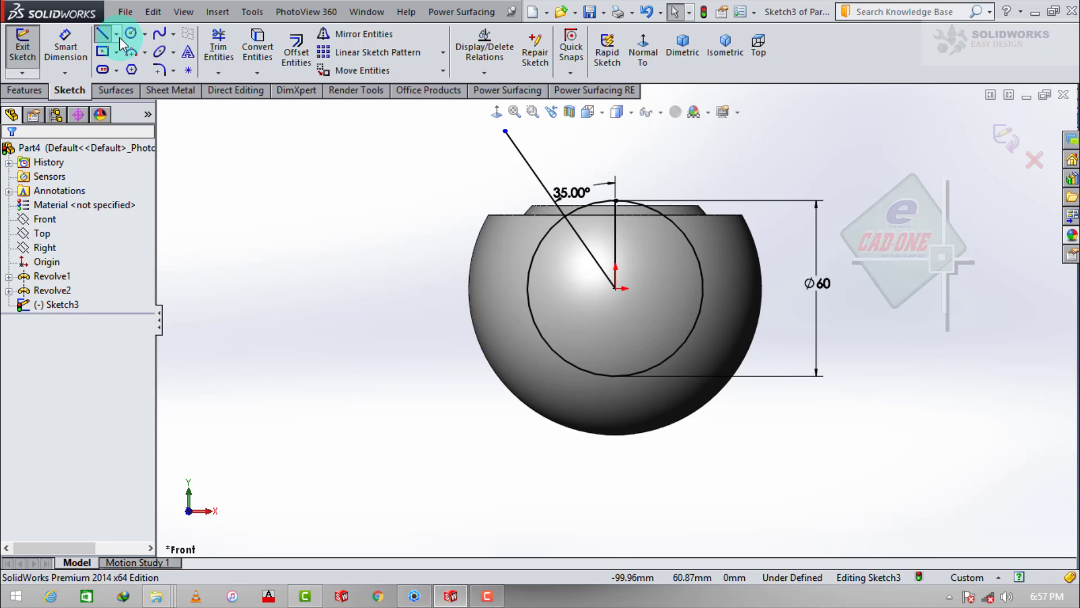
click(616, 289)
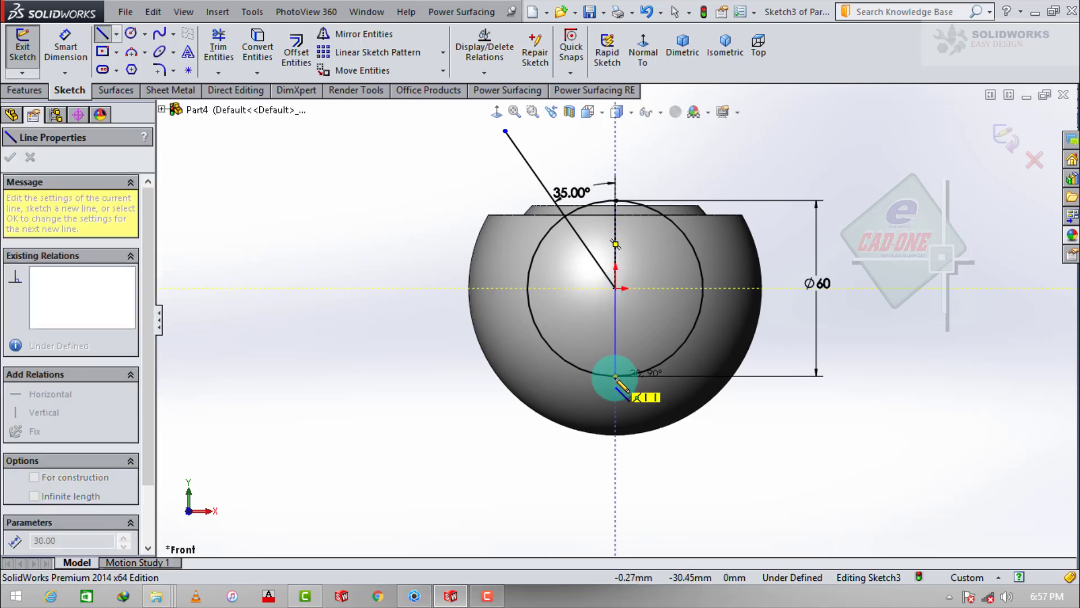
click(616, 375)
key(Escape)
click(219, 51)
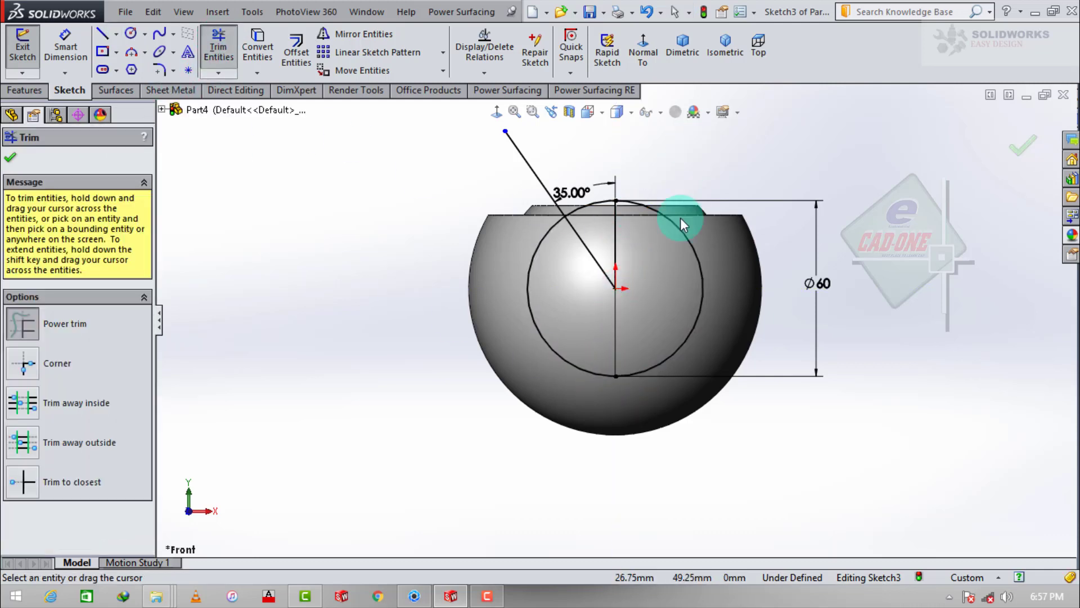
click(600, 212)
middle_drag(832, 222, 805, 329)
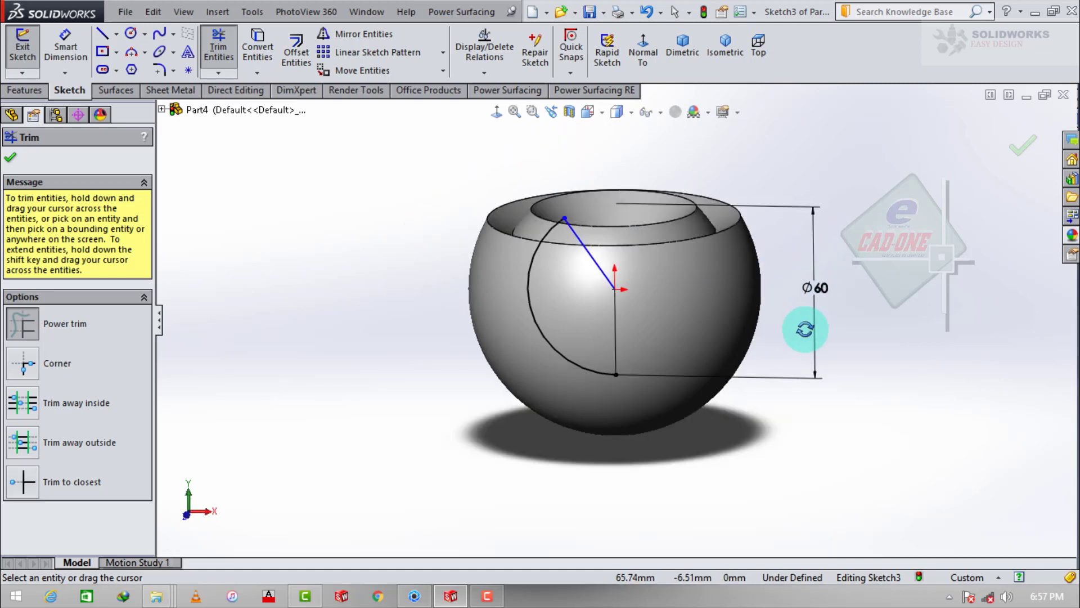
- Revolve the Sketch3 region about the vertical line as a first attempt
key(Escape)
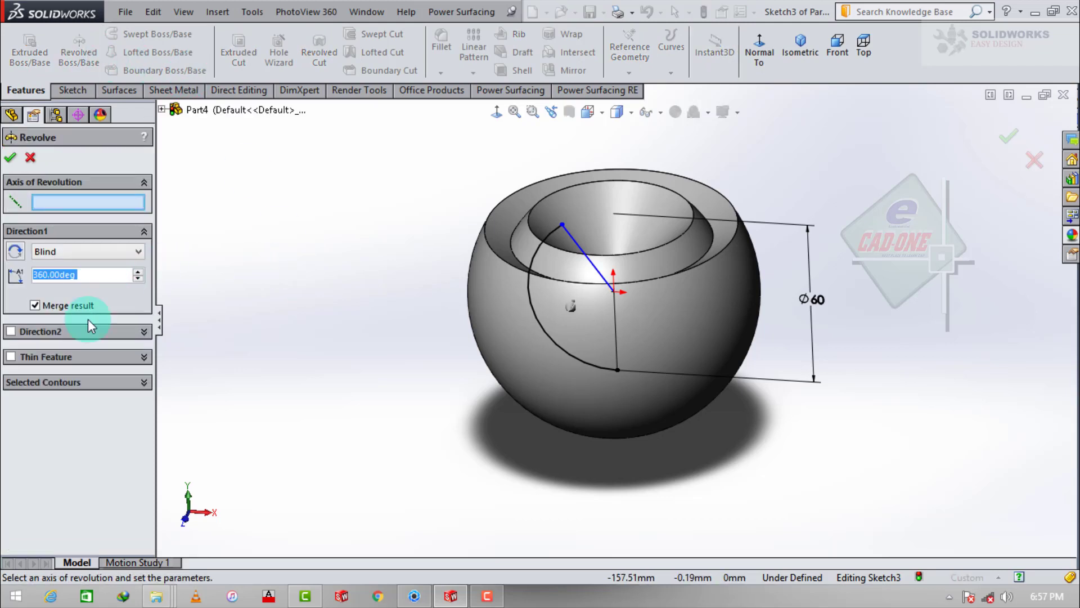
click(119, 388)
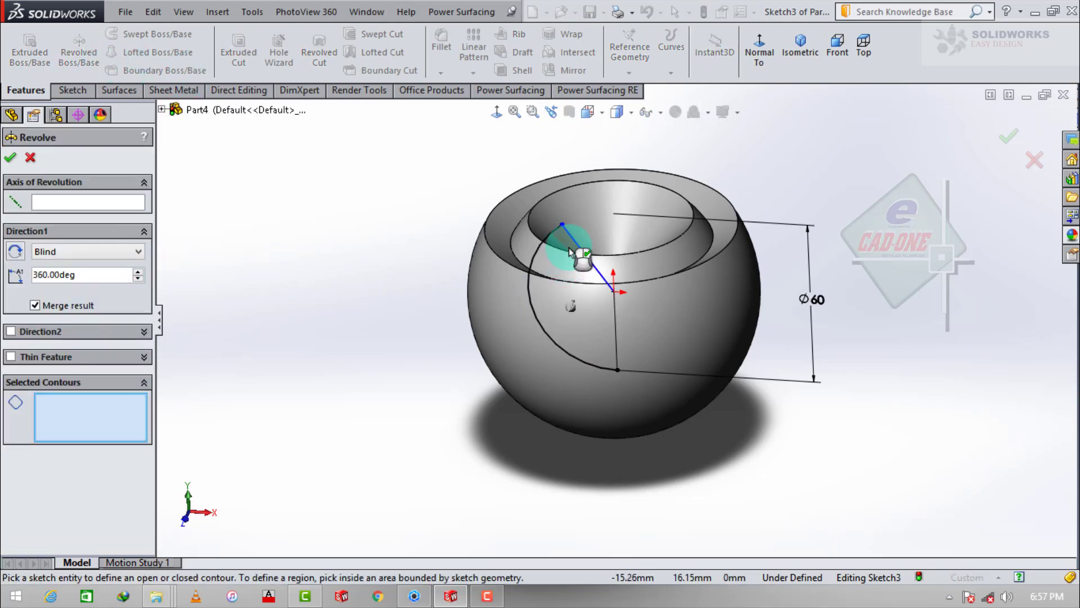
click(569, 250)
click(141, 206)
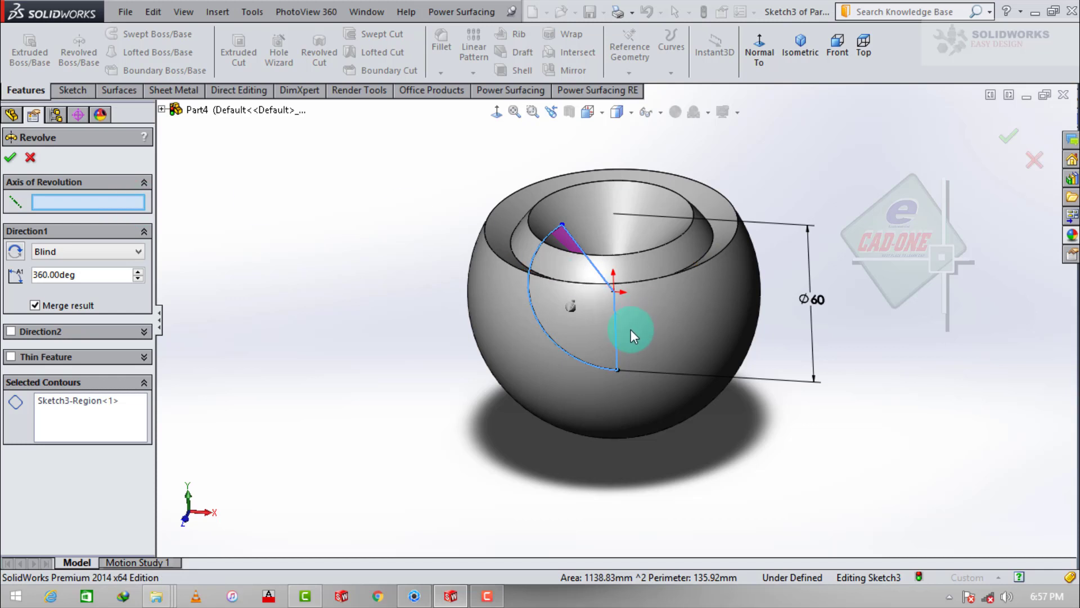
click(616, 336)
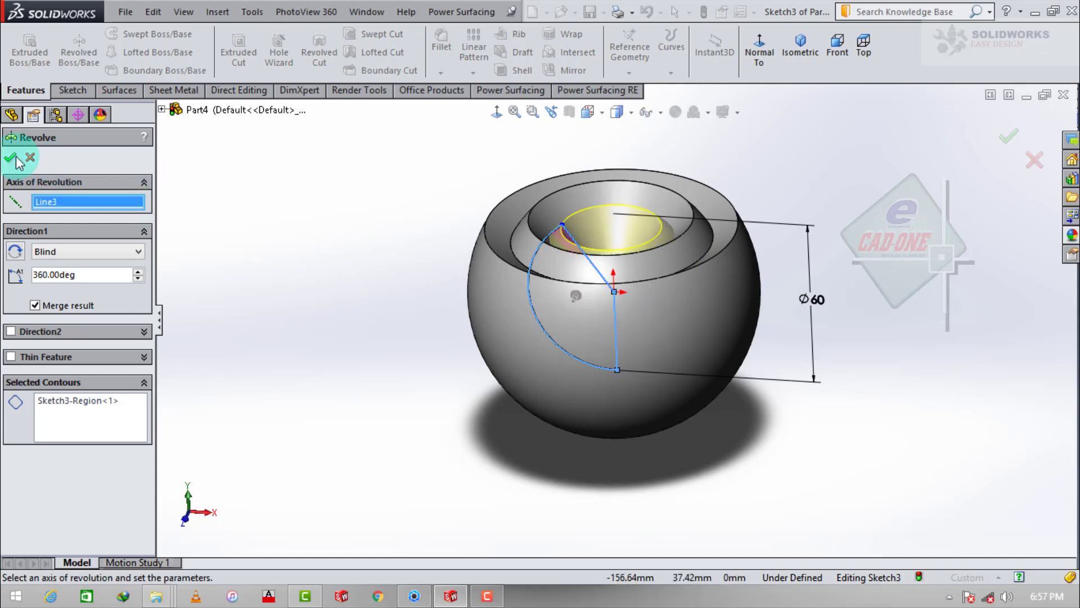
right_click(832, 210)
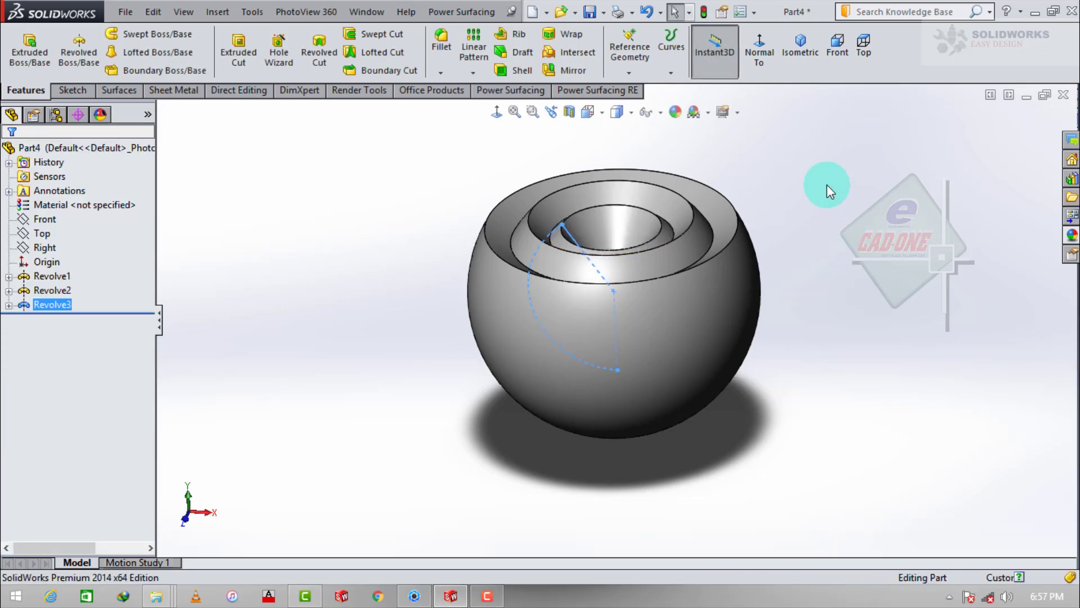
middle_drag(825, 186, 818, 287)
- Undo the revolve and delete the angled line with its 35° dimension
key(ctrl+z)
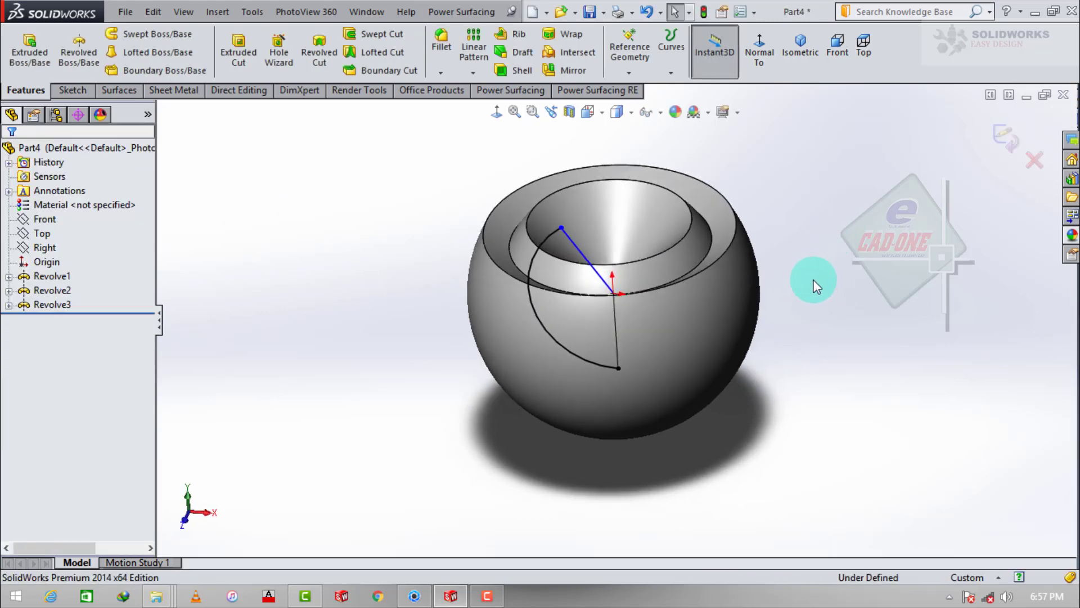
click(652, 56)
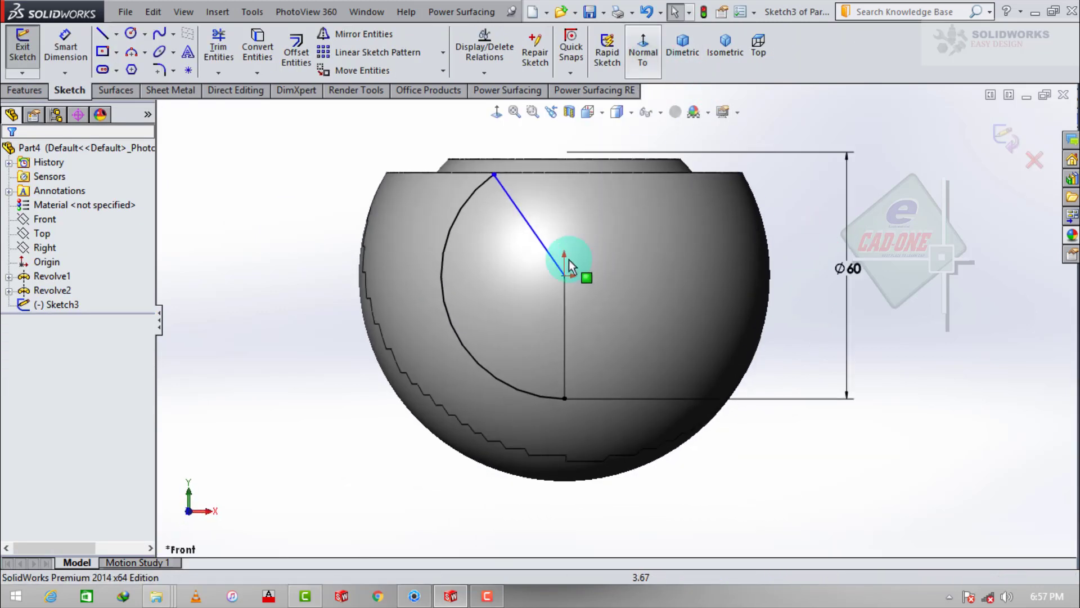
key(ctrl+z)
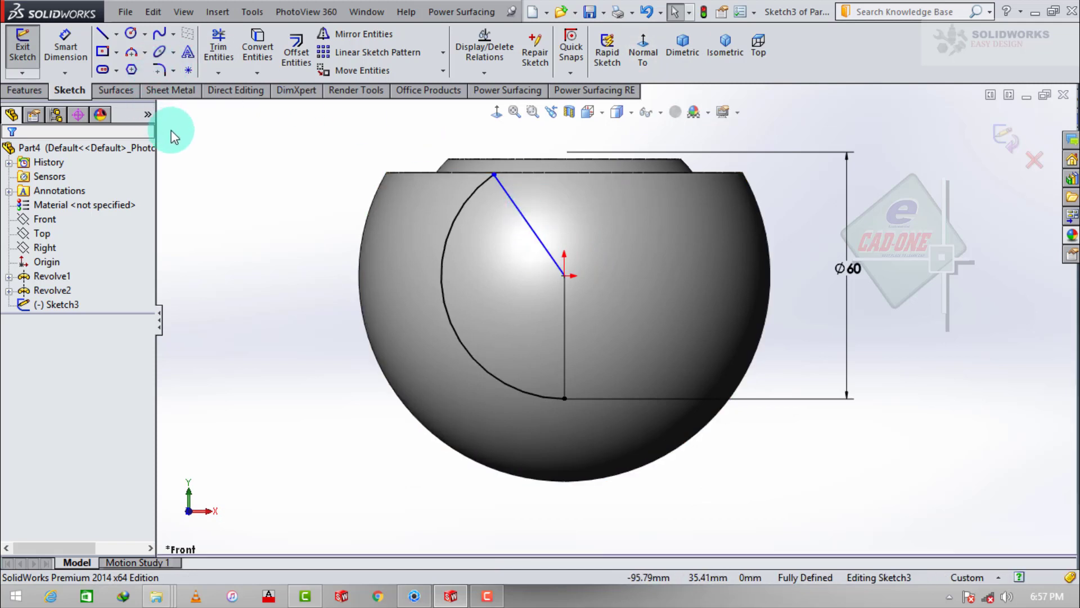
click(525, 215)
key(Delete)
click(453, 301)
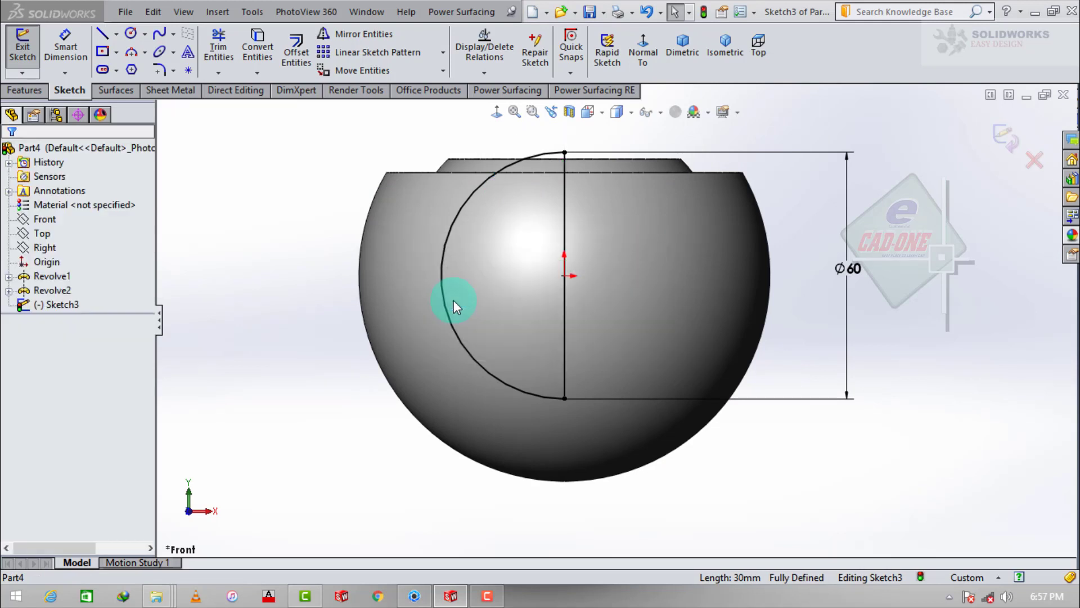
- Revolve the Ø60 half-circle sketch 360° into the solid core sphere
click(24, 90)
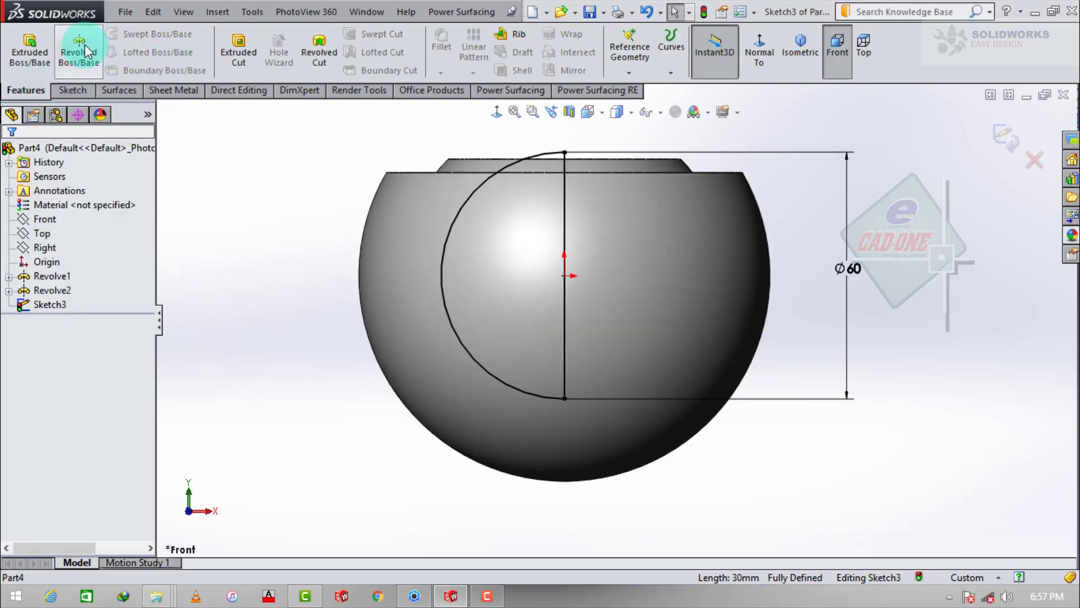
click(87, 52)
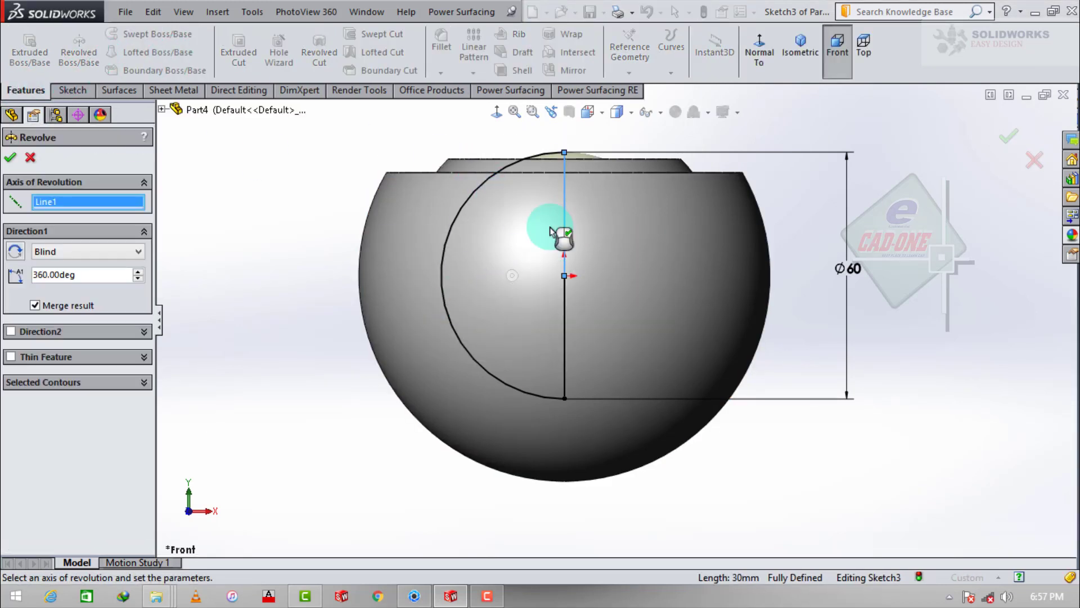
right_click(765, 241)
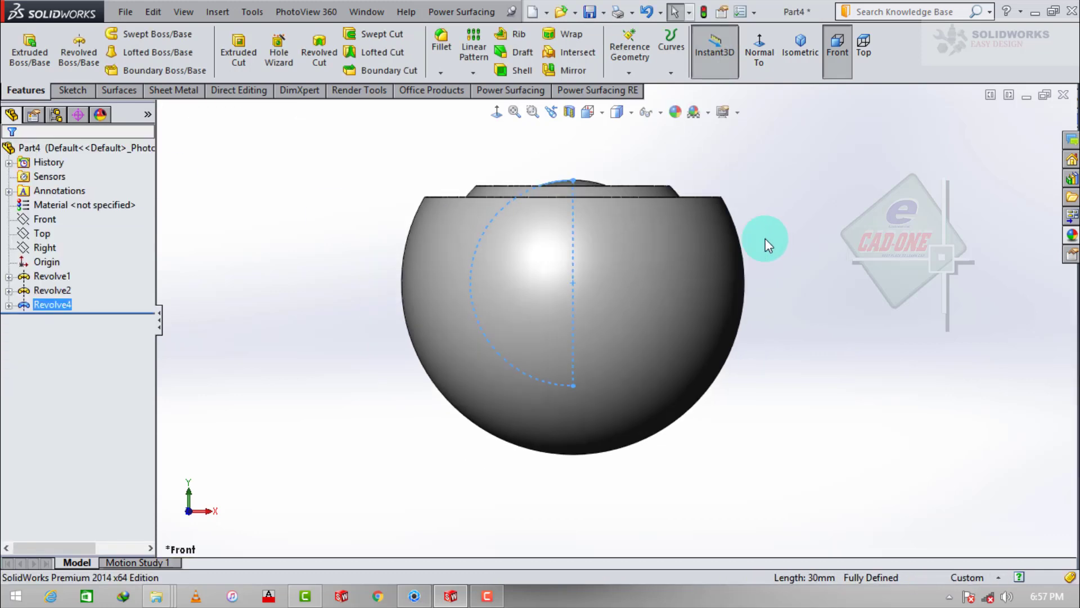
mouse_move(765, 238)
middle_down()
mouse_move(716, 356)
mouse_move(627, 325)
middle_up()
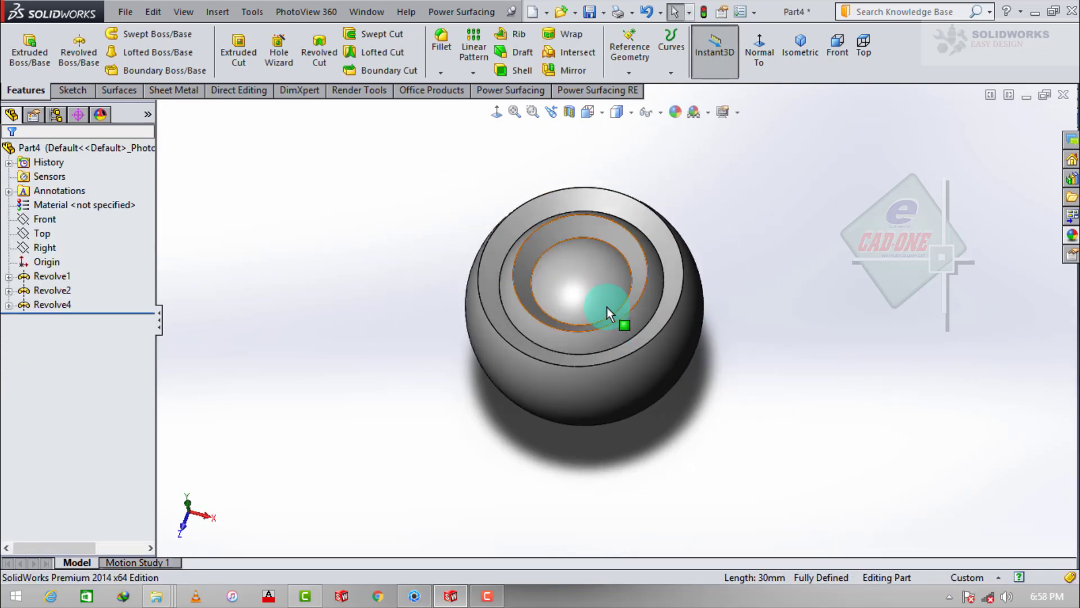
- Start a new sketch on the Top plane, viewed straight down
scroll(604, 304, down, 3)
mouse_move(563, 272)
middle_down()
mouse_move(617, 295)
mouse_move(630, 234)
middle_up()
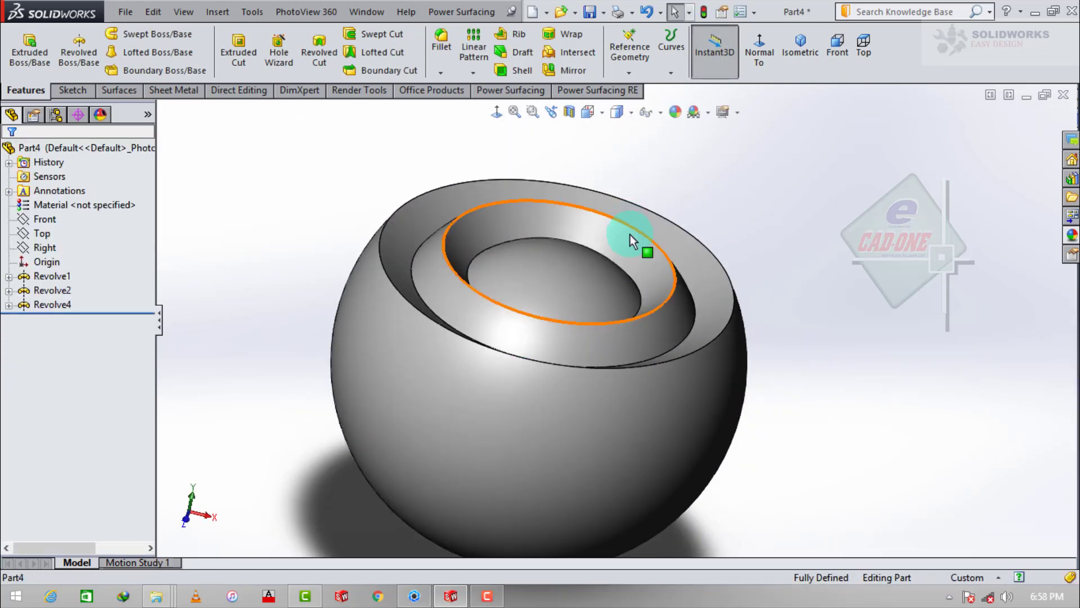
click(43, 233)
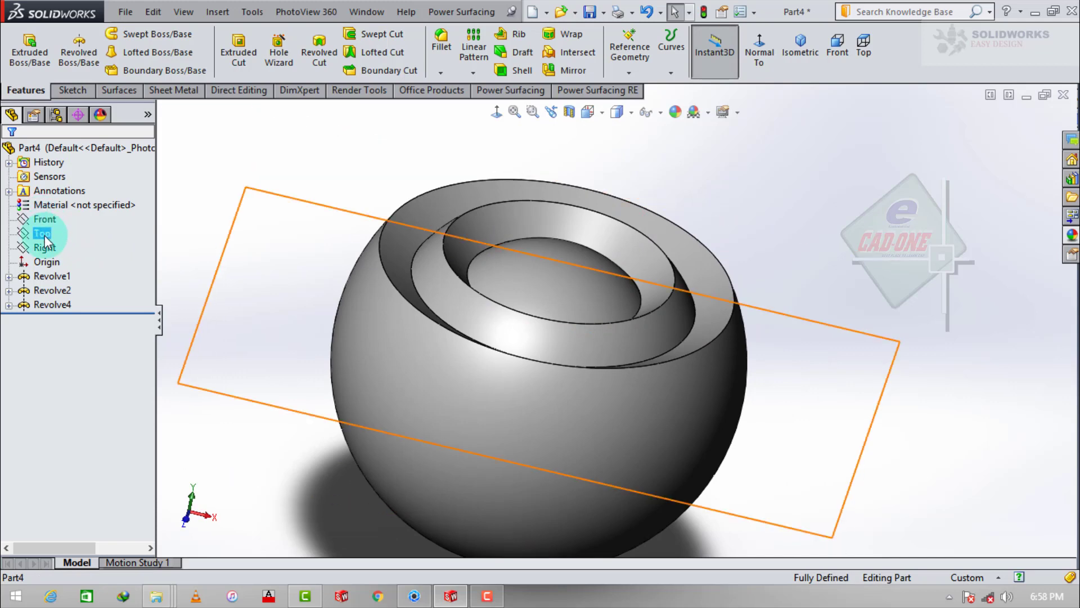
click(58, 220)
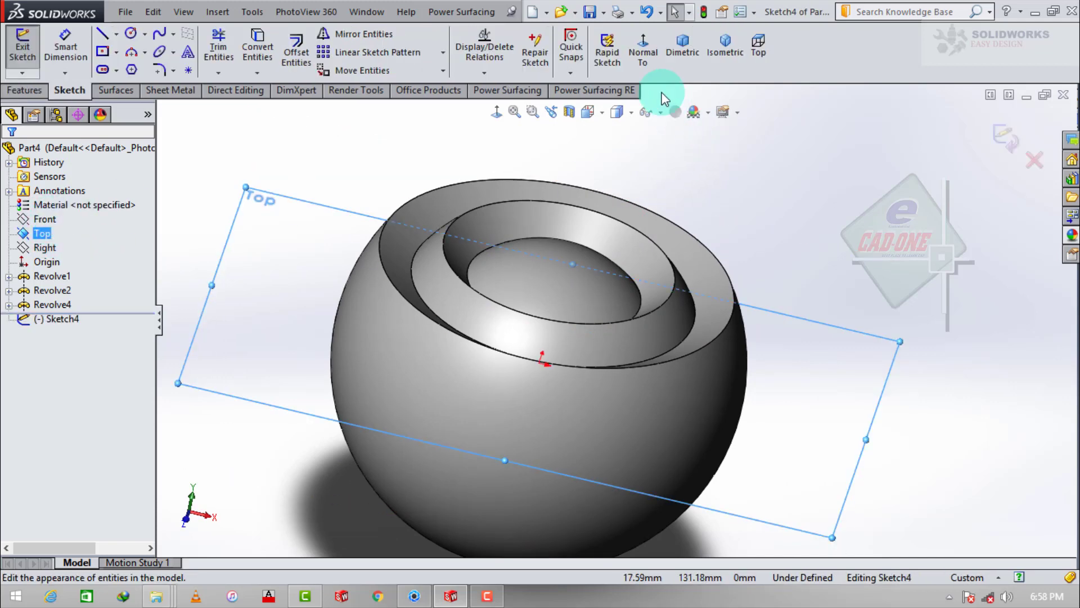
click(646, 64)
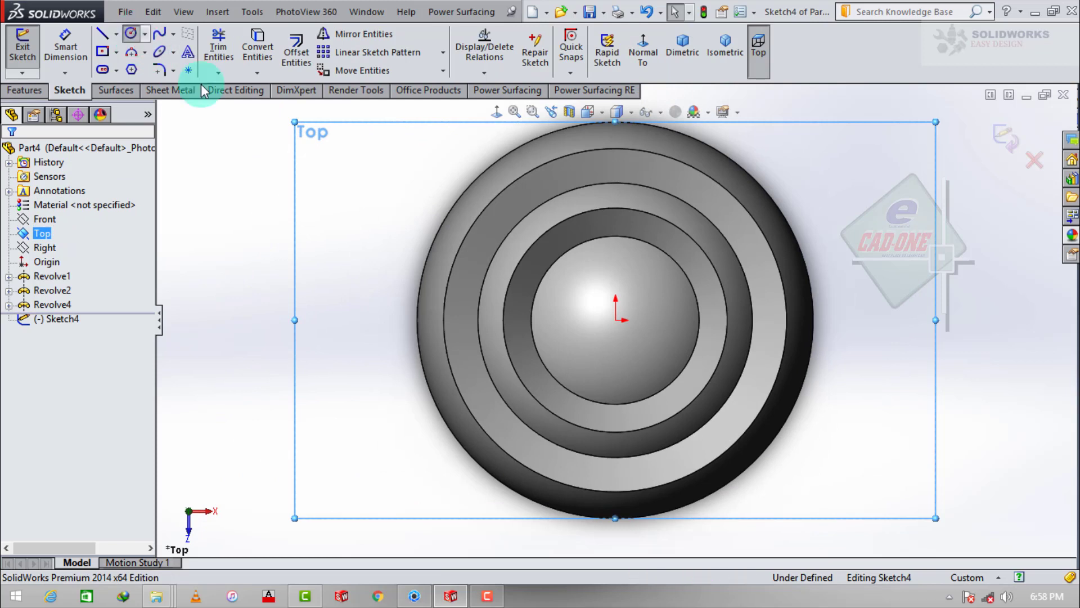
- Draw a circle at the origin, dimension it to 20 mm diameter, and exit the sketch
click(614, 312)
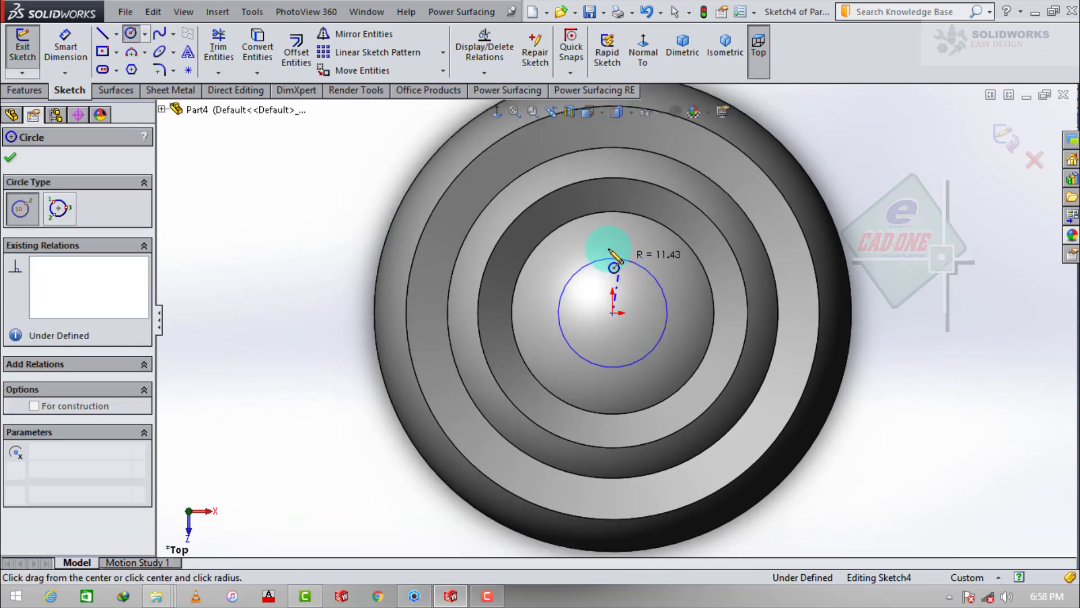
click(613, 260)
click(66, 47)
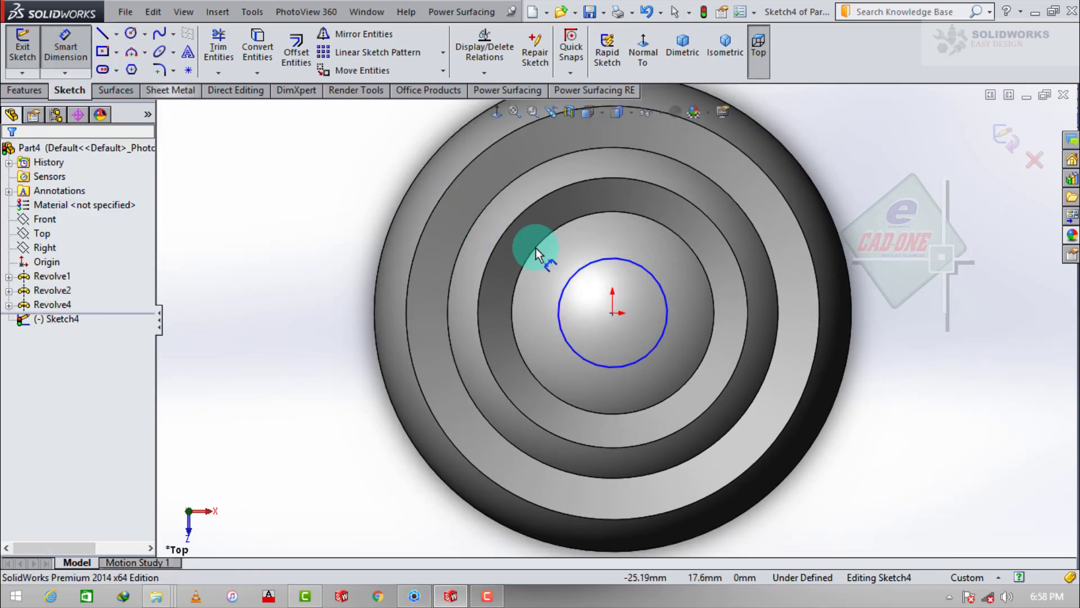
click(661, 292)
click(951, 328)
text(1)
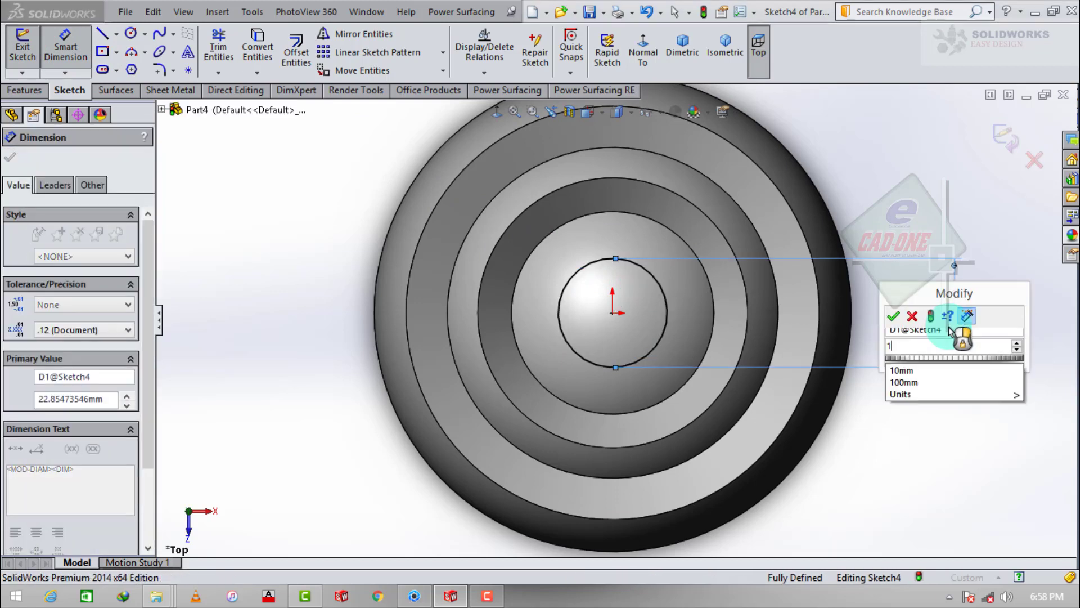
key(Return)
double_click(950, 327)
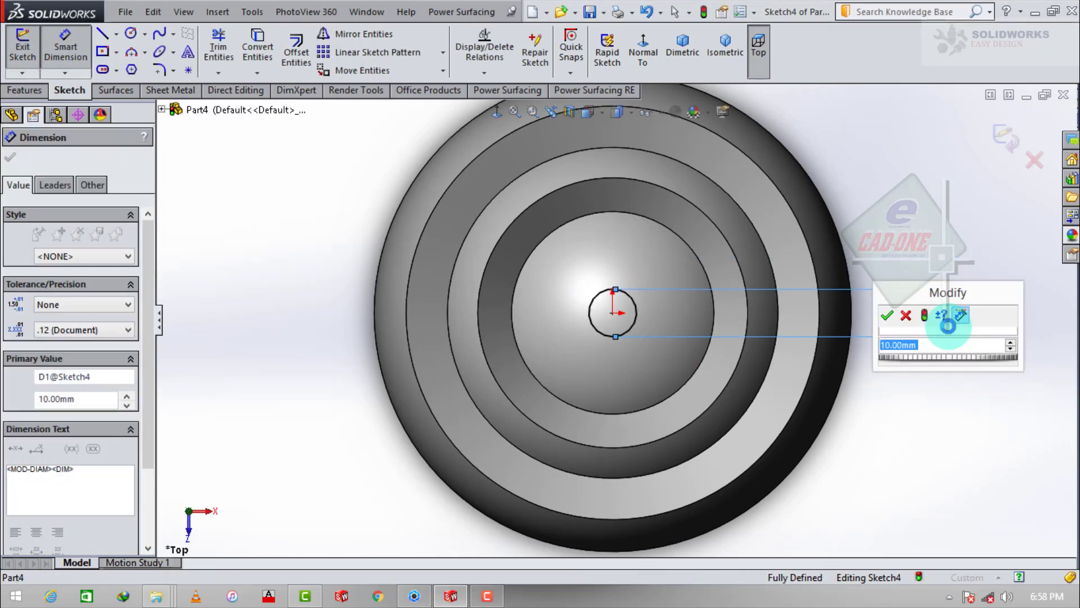
text(20)
key(Return)
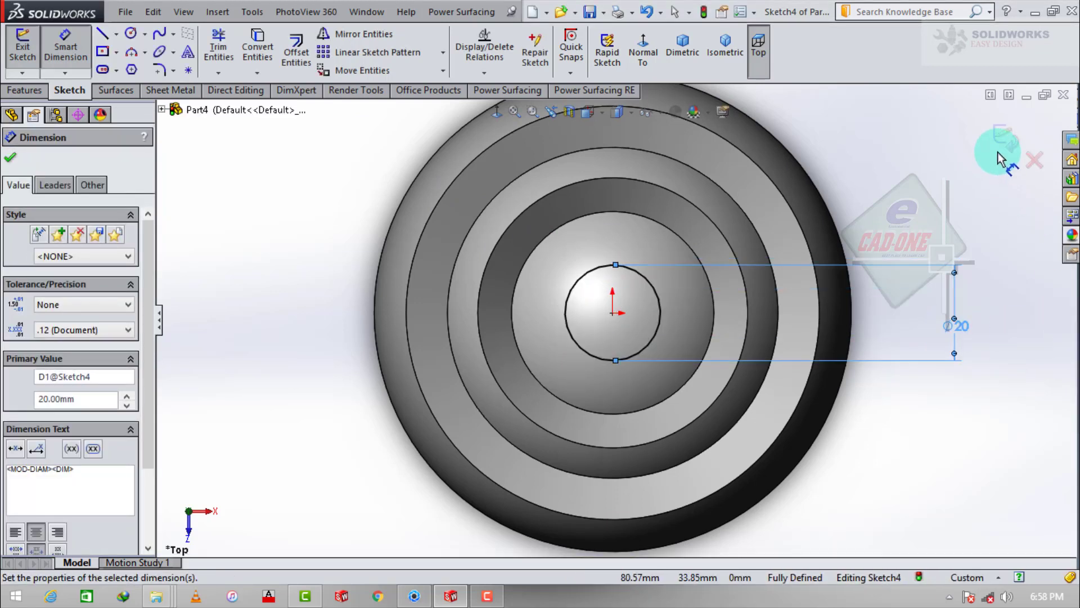
click(1004, 143)
click(25, 90)
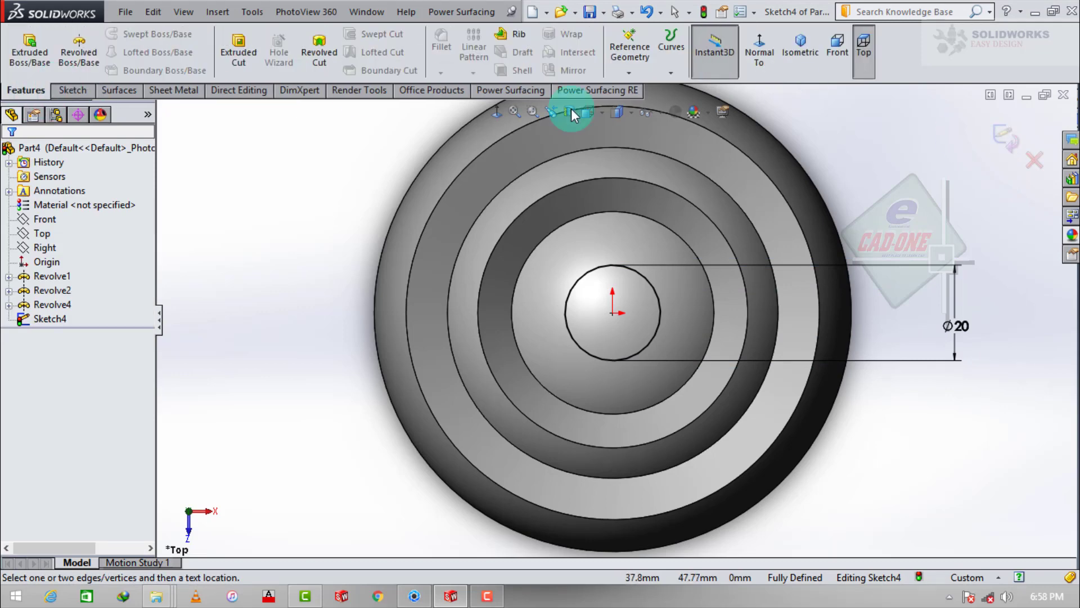
click(1004, 137)
- Split the core sphere's face with the Ø20 Sketch4 circle, creating Split Line1
click(671, 72)
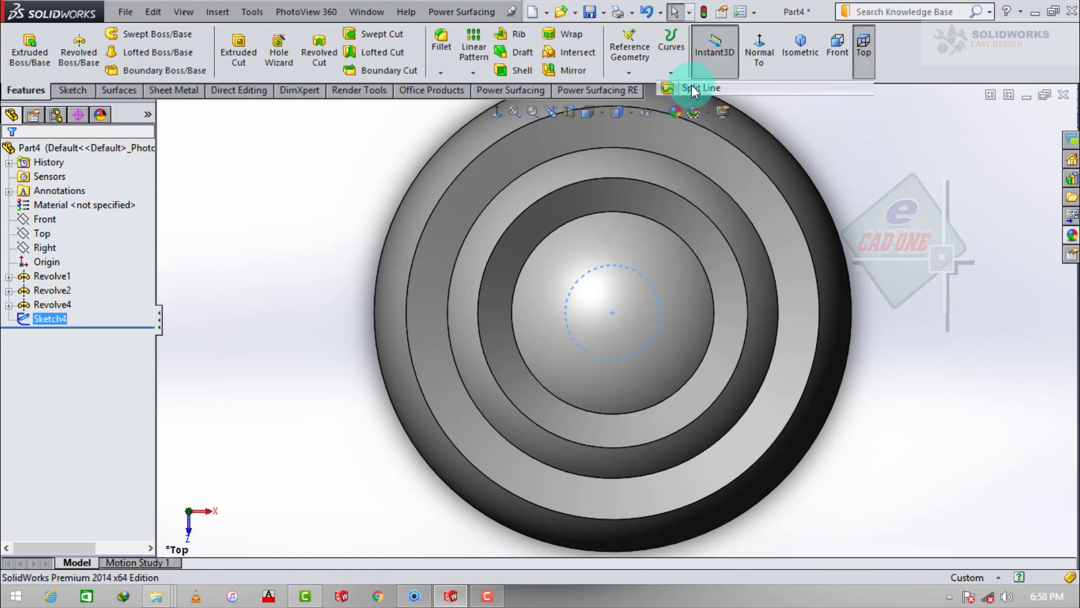
click(693, 284)
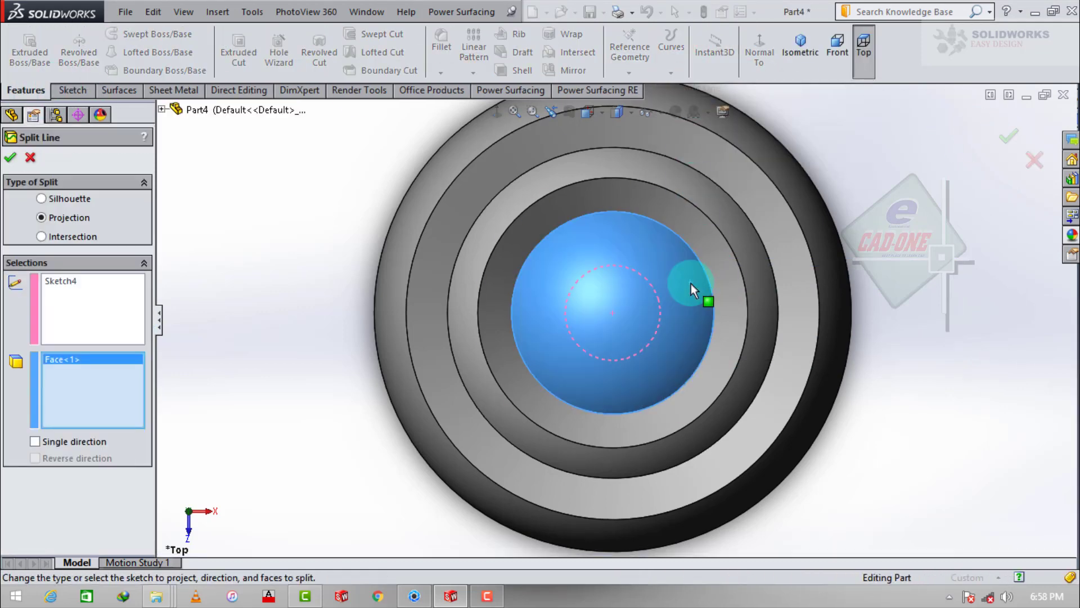
click(13, 161)
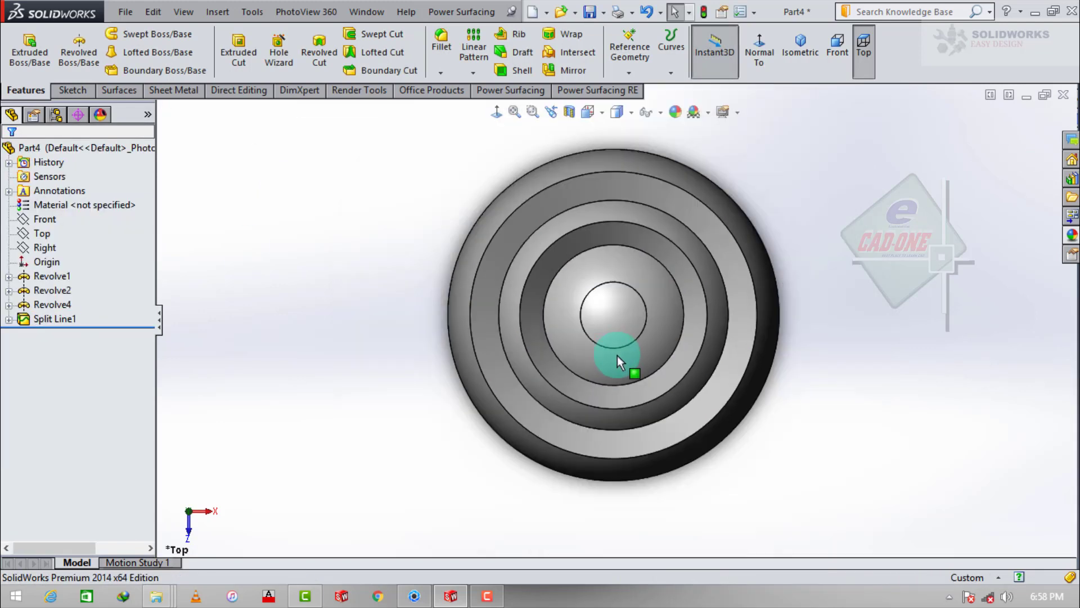
mouse_move(617, 355)
middle_down()
mouse_move(623, 212)
mouse_move(550, 281)
middle_up()
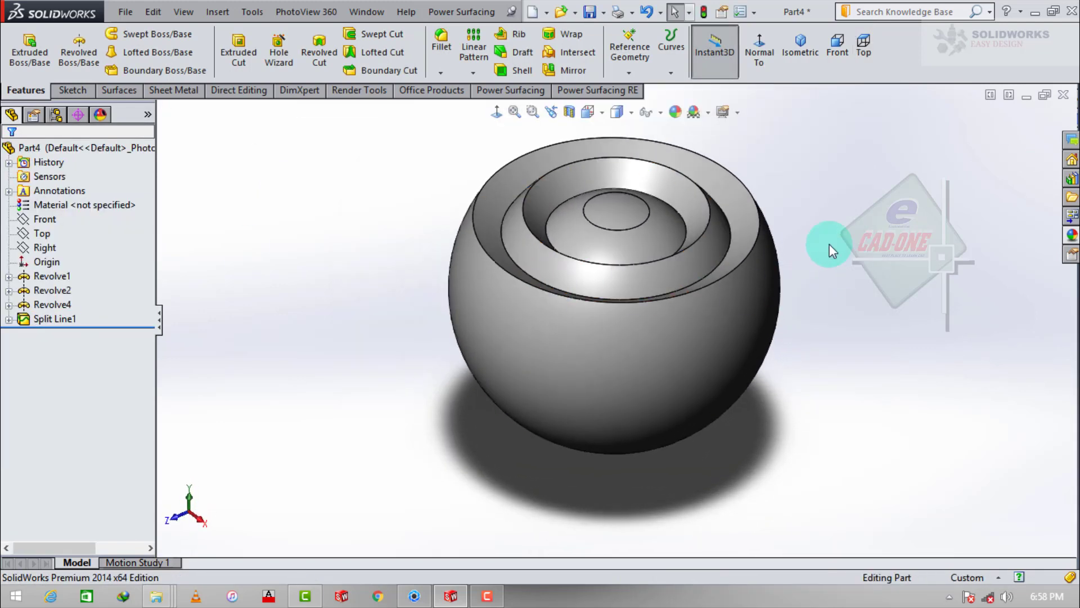
scroll(677, 229, down, 2)
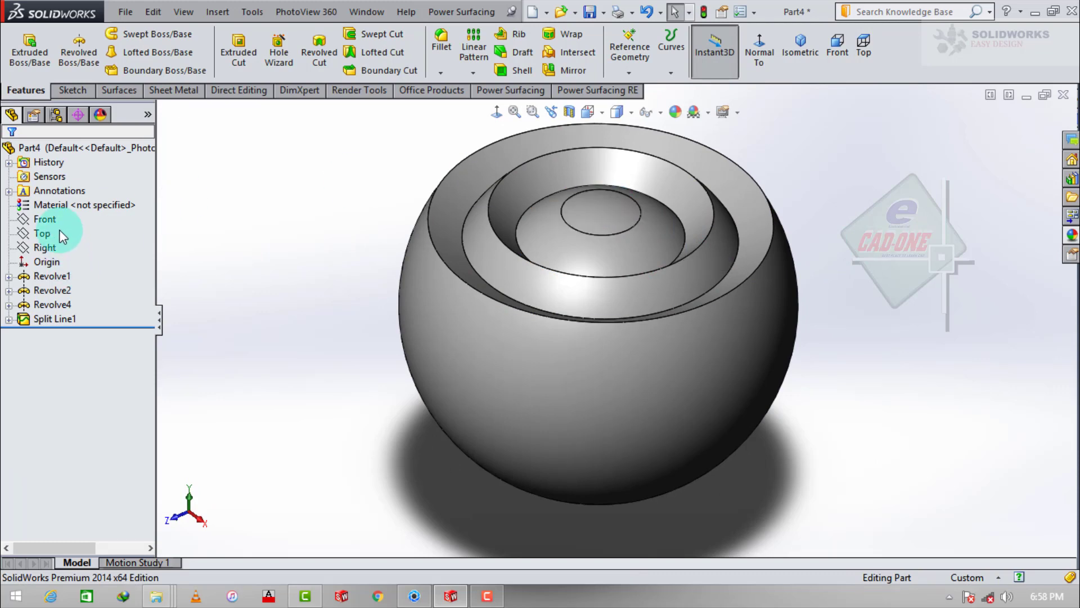
- Start Sketch5 on the Front plane, viewed head-on with hidden edges shown dashed
click(45, 220)
click(62, 195)
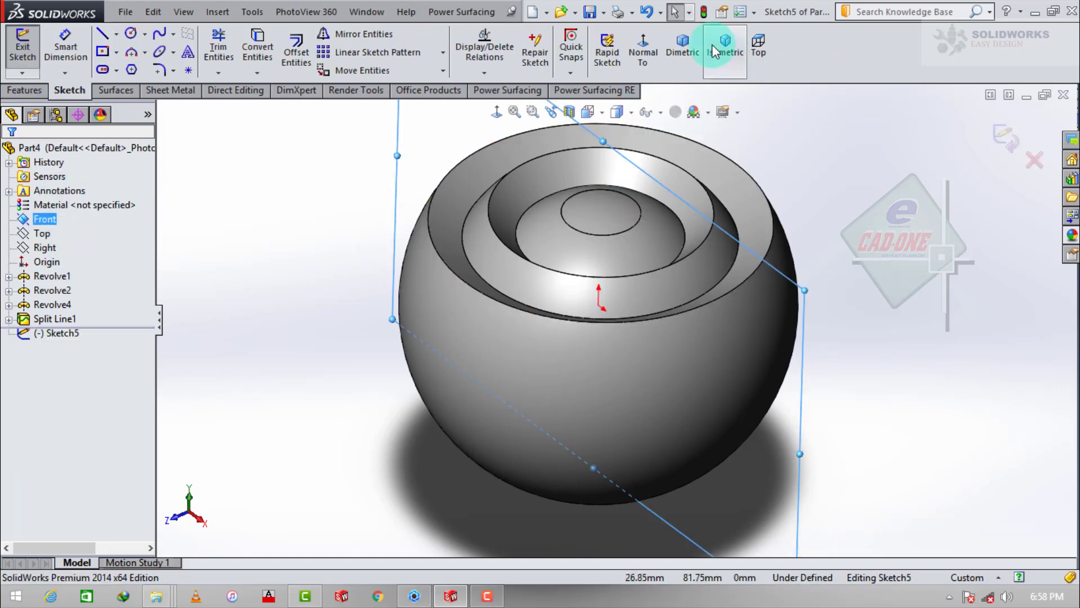
click(652, 50)
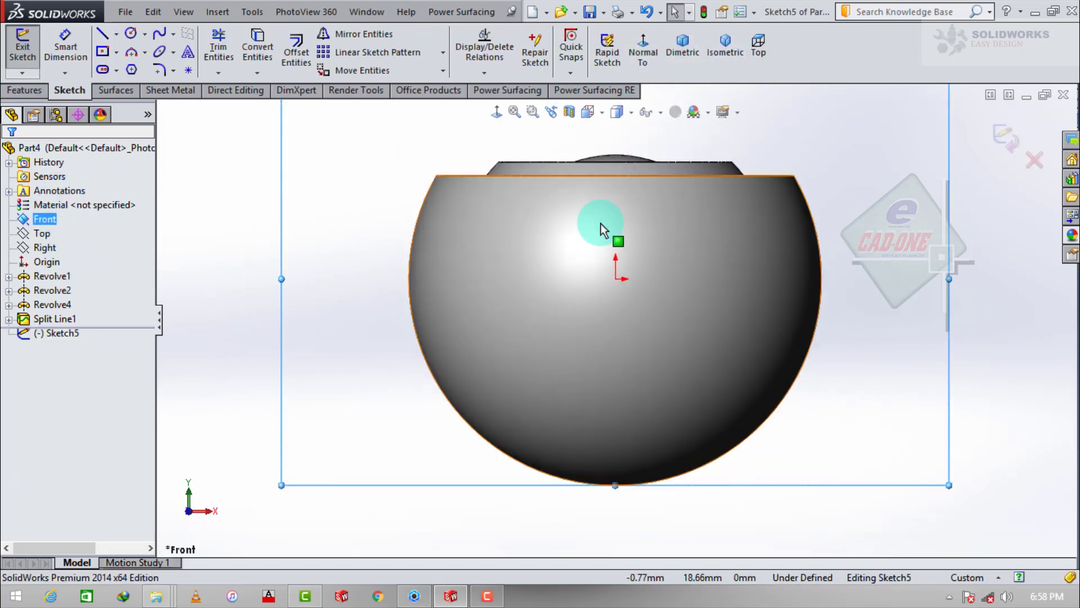
click(587, 112)
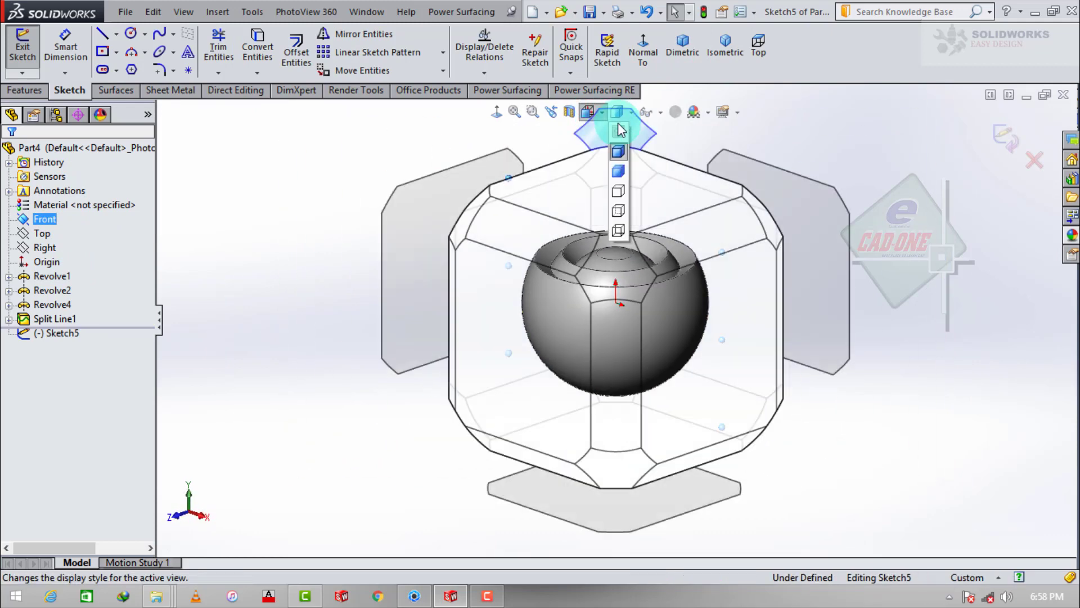
click(618, 212)
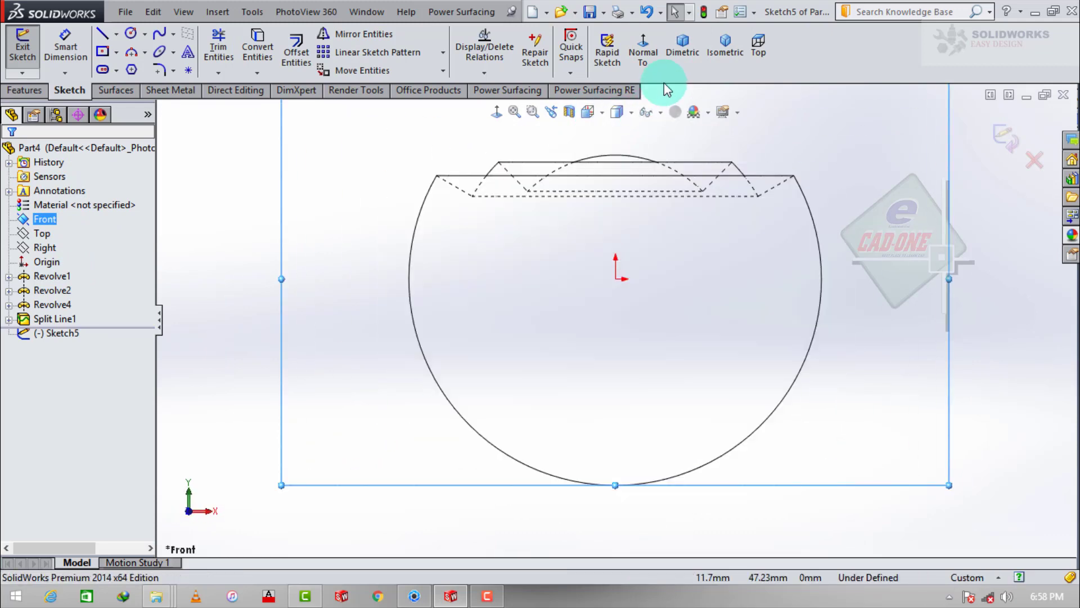
click(632, 56)
scroll(633, 133, down, 3)
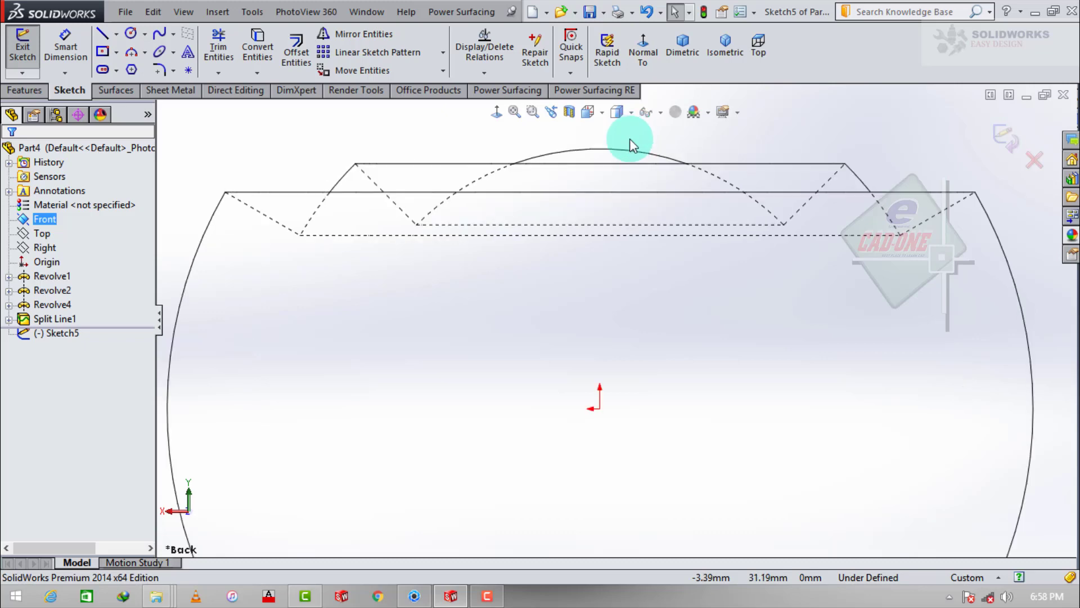
- Switch the model to wireframe display and face the sketch plane straight on
click(629, 112)
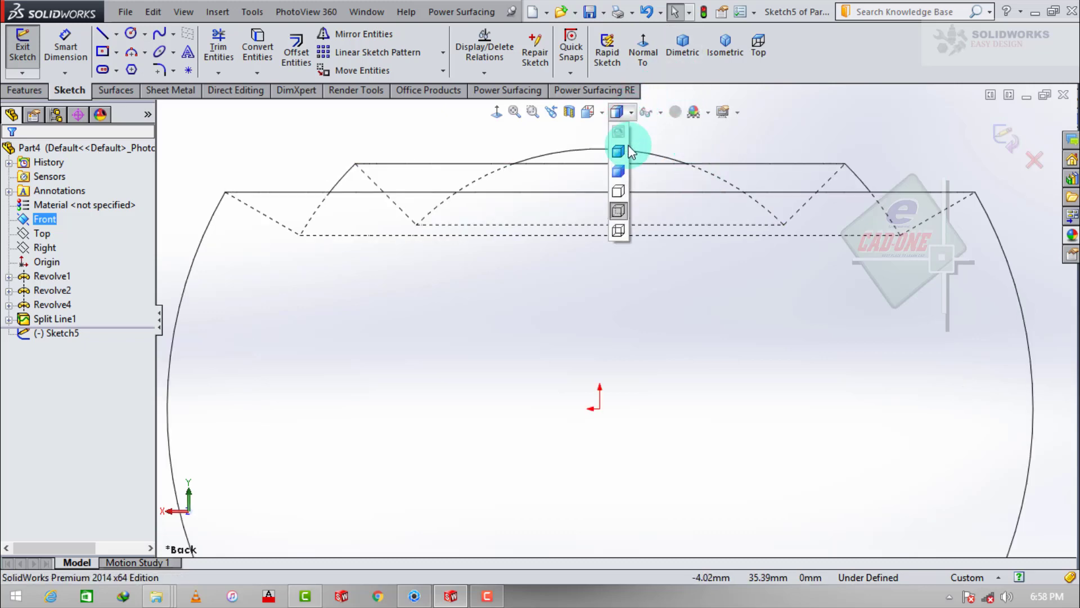
click(619, 148)
mouse_move(655, 165)
middle_down()
mouse_move(660, 208)
mouse_move(662, 183)
middle_up()
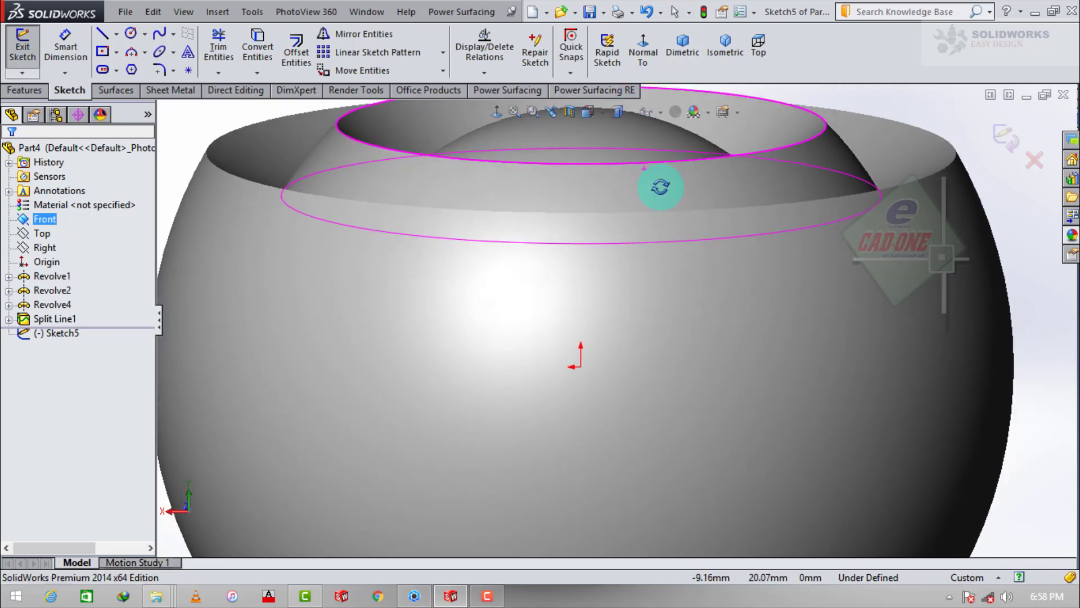
click(618, 191)
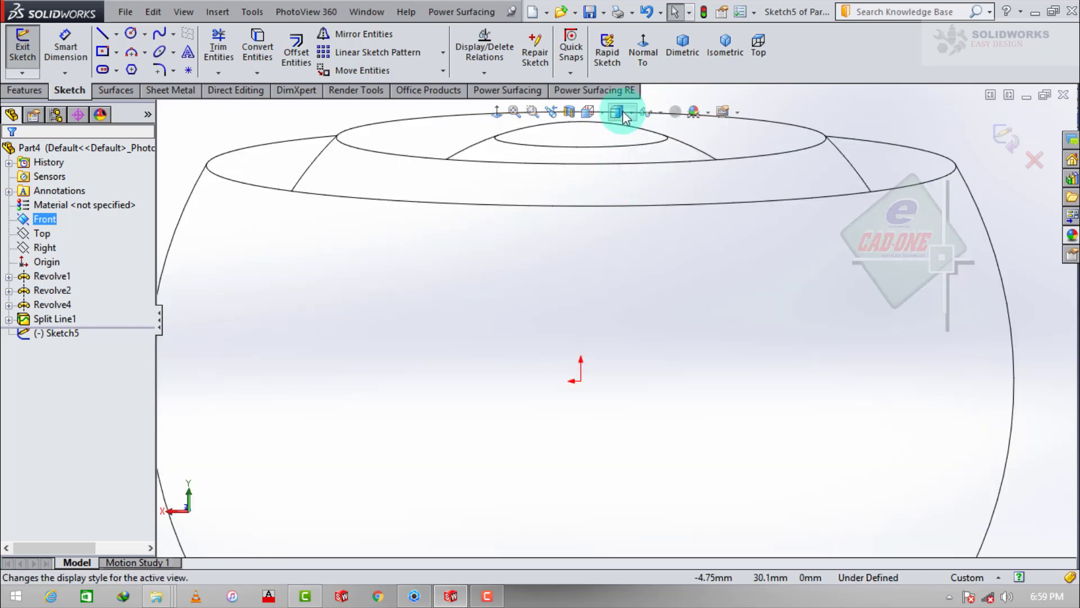
click(621, 224)
click(645, 57)
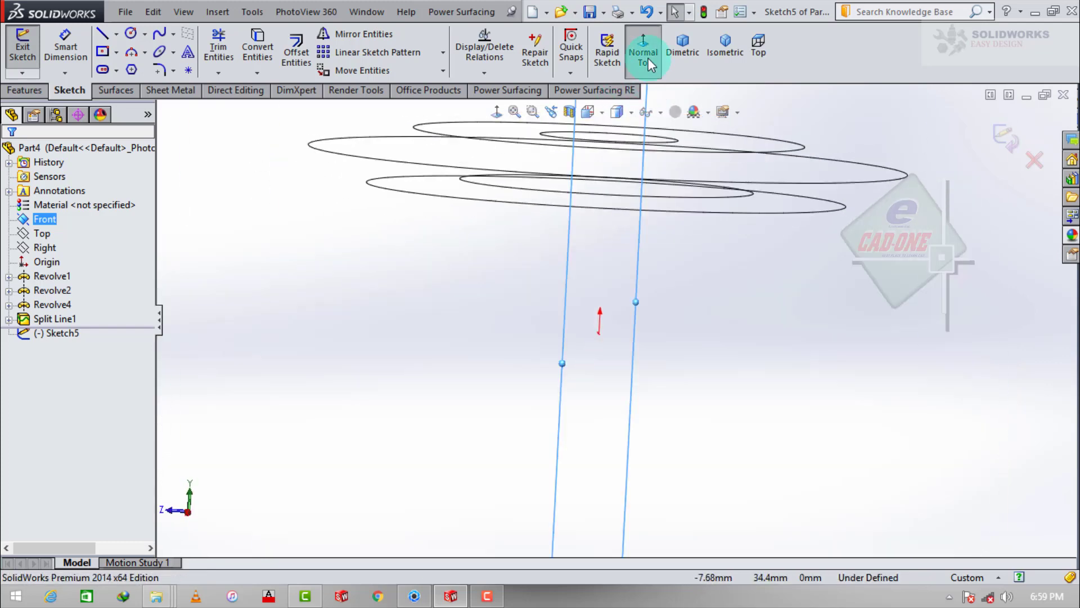
scroll(649, 140, down, 4)
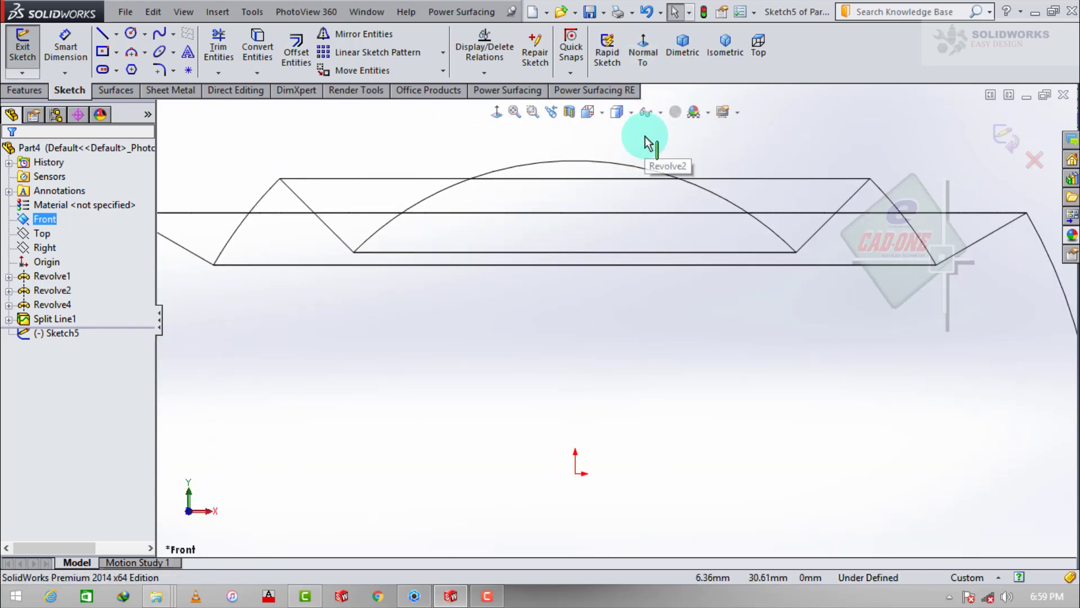
- Draw a small circle in Sketch5 just above the origin
click(130, 33)
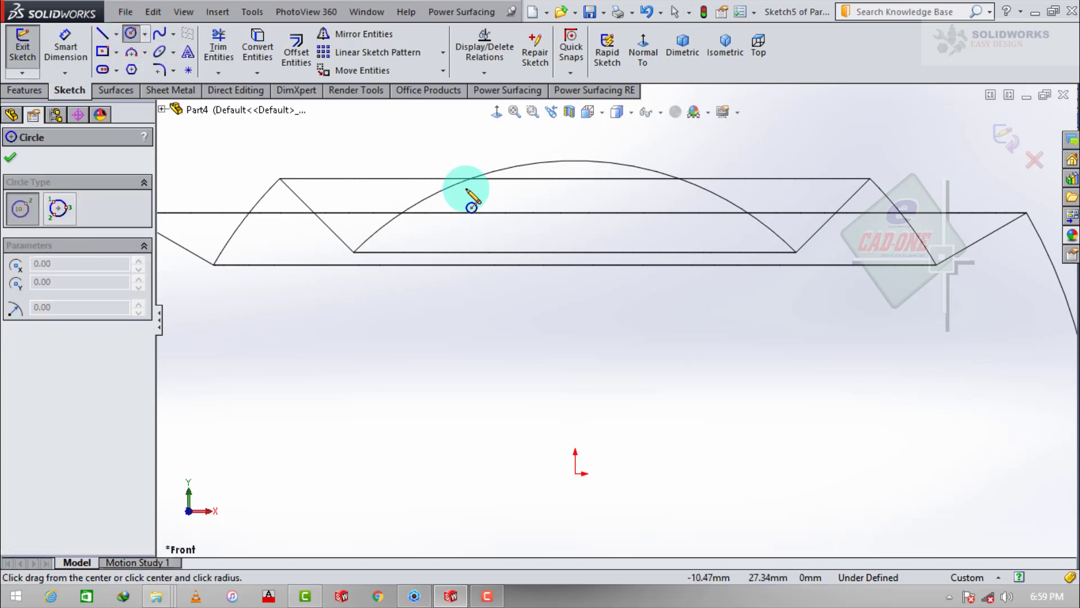
scroll(555, 306, up, 1)
scroll(588, 269, up, 1)
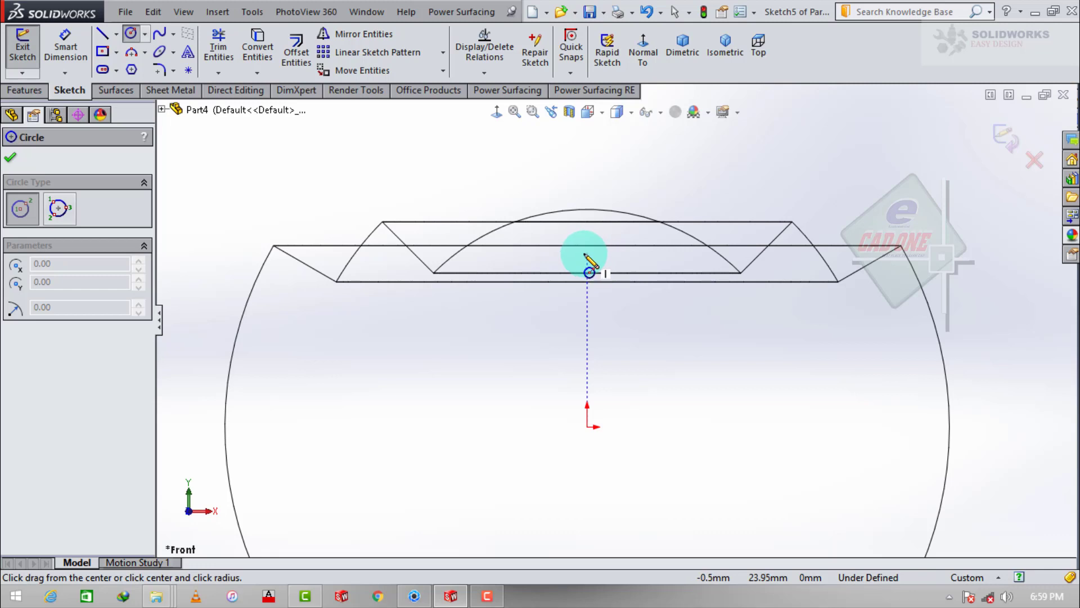
drag(587, 252, 588, 254)
click(130, 34)
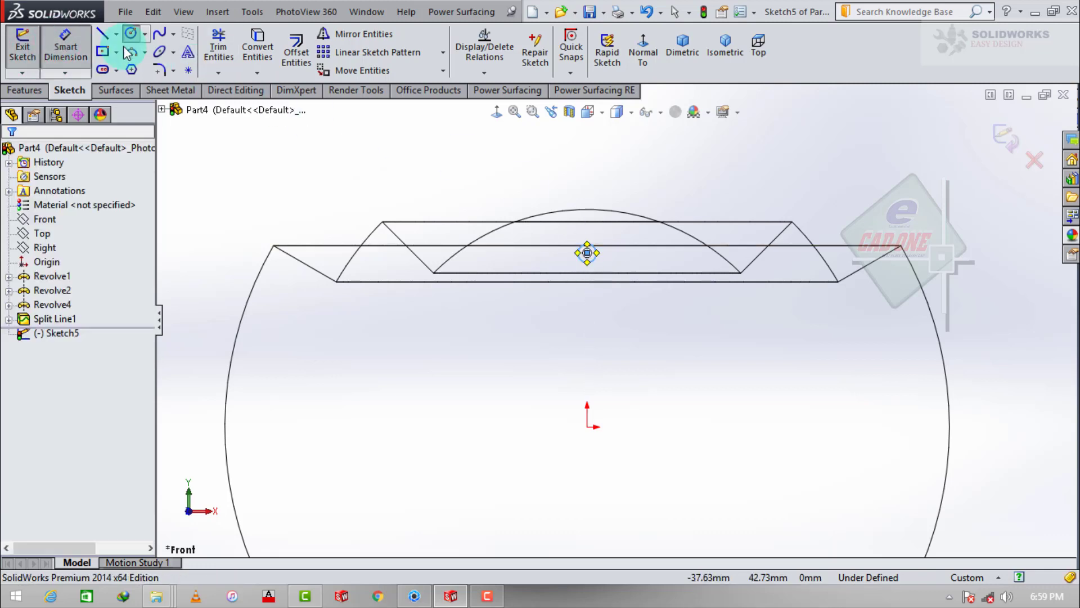
- Dimension the circle to a 3 mm diameter and orbit to a tilted 3D view
click(128, 52)
click(586, 253)
click(595, 263)
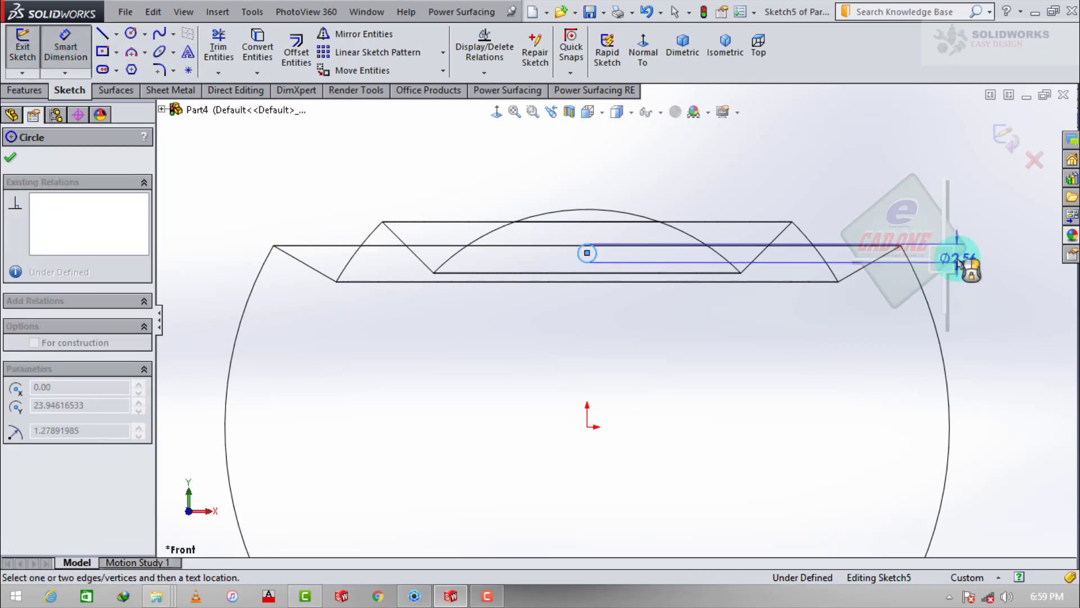
click(958, 261)
text(3.00mm)
key(Return)
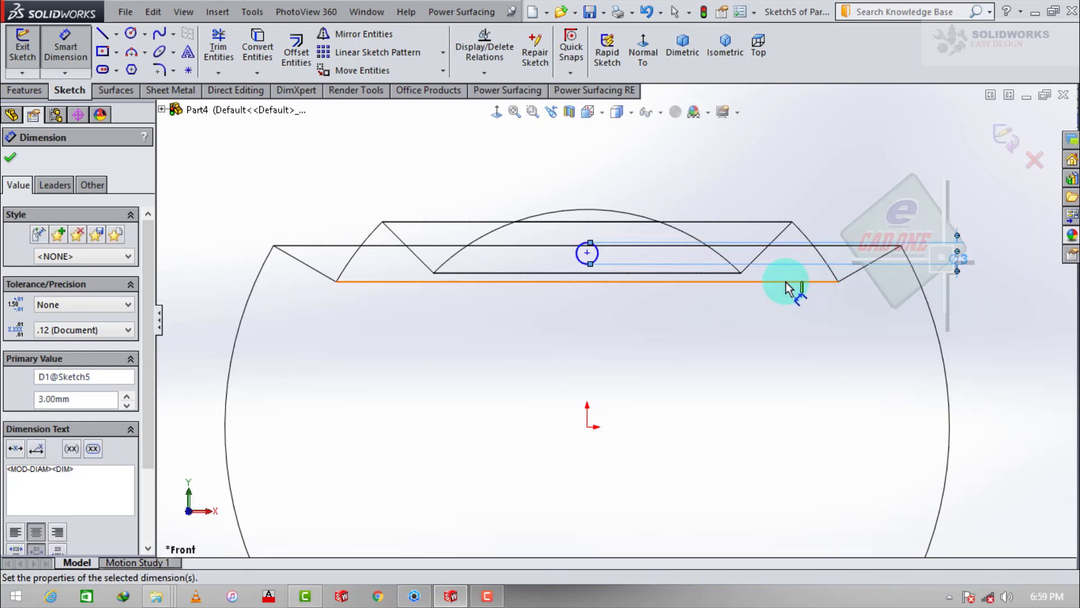
mouse_move(790, 284)
middle_down()
mouse_move(730, 337)
mouse_move(700, 221)
middle_up()
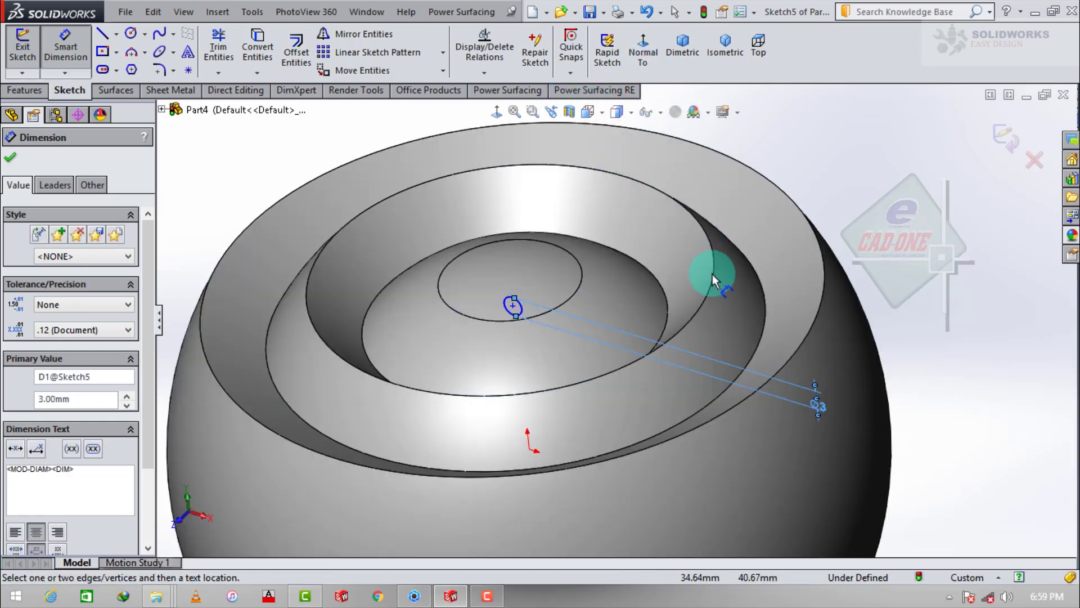
mouse_move(712, 274)
middle_down()
mouse_move(735, 224)
mouse_move(683, 275)
mouse_move(692, 292)
mouse_move(776, 271)
mouse_move(811, 245)
middle_up()
key(Escape)
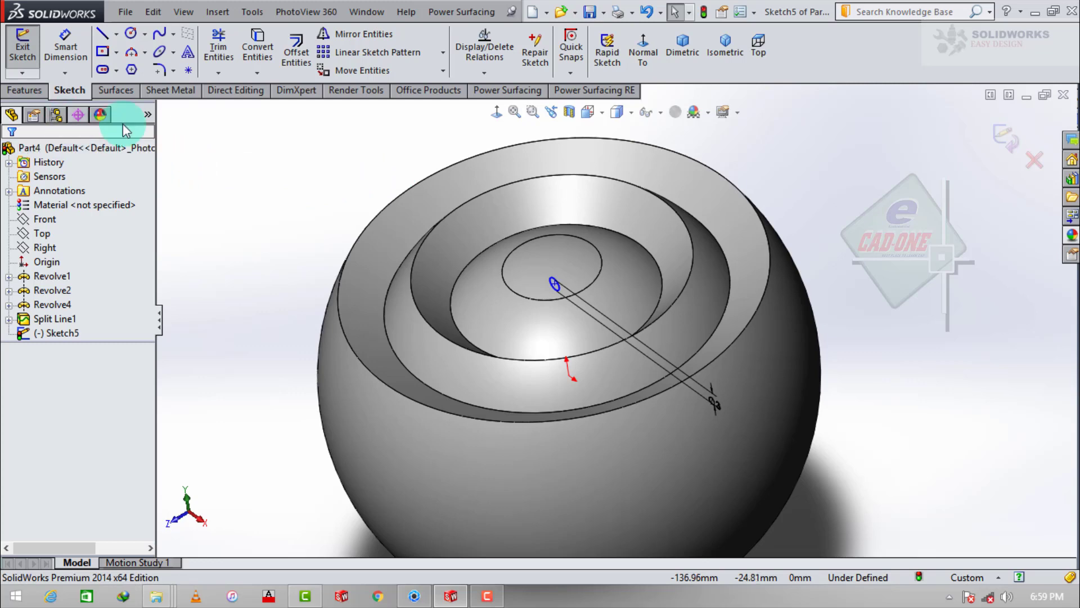
- Exit Sketch5 and project its circle onto the middle ring face as Split Line2
click(1006, 132)
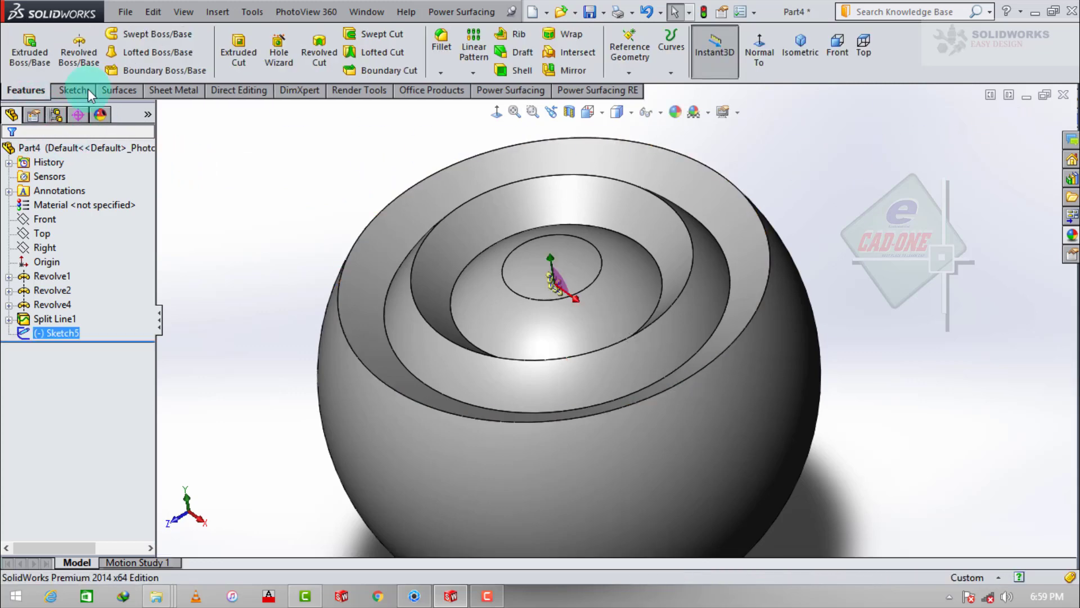
click(671, 73)
click(682, 89)
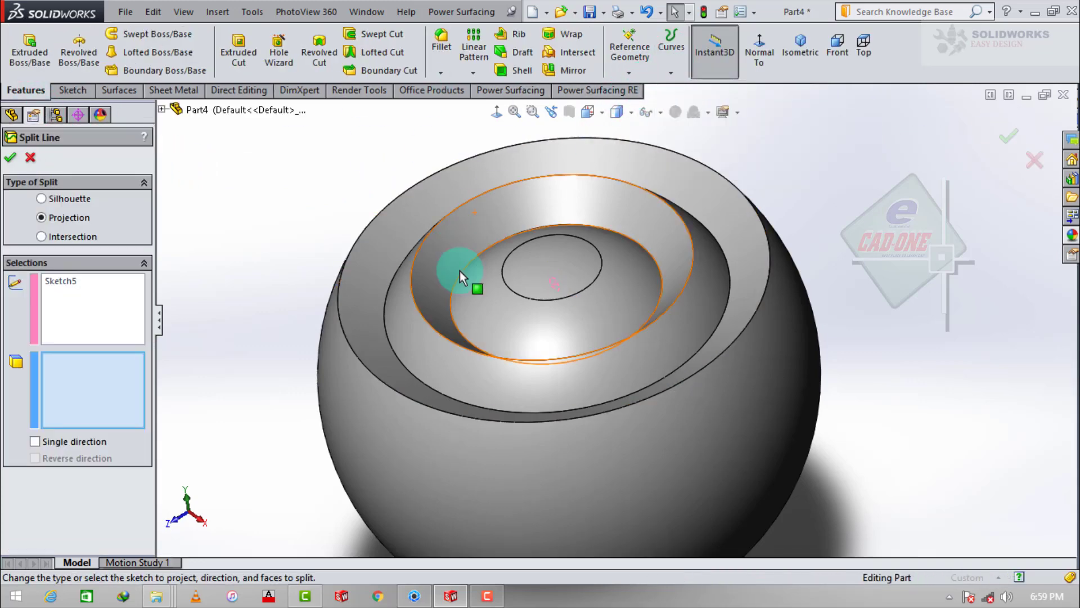
click(415, 346)
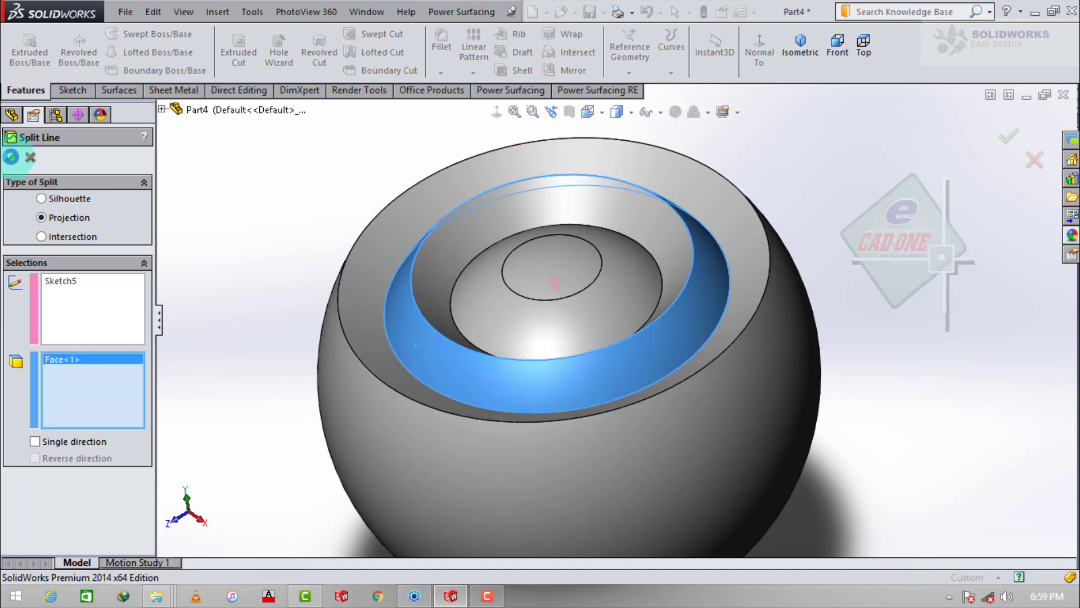
click(10, 157)
mouse_move(639, 313)
middle_down()
mouse_move(663, 302)
mouse_move(673, 265)
middle_up()
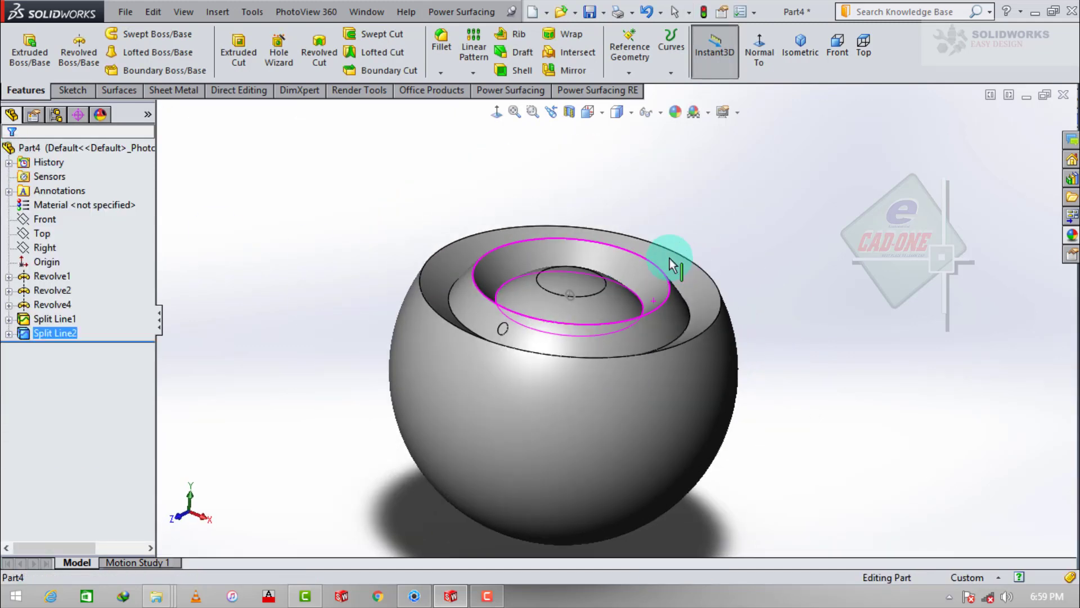
click(9, 333)
click(70, 347)
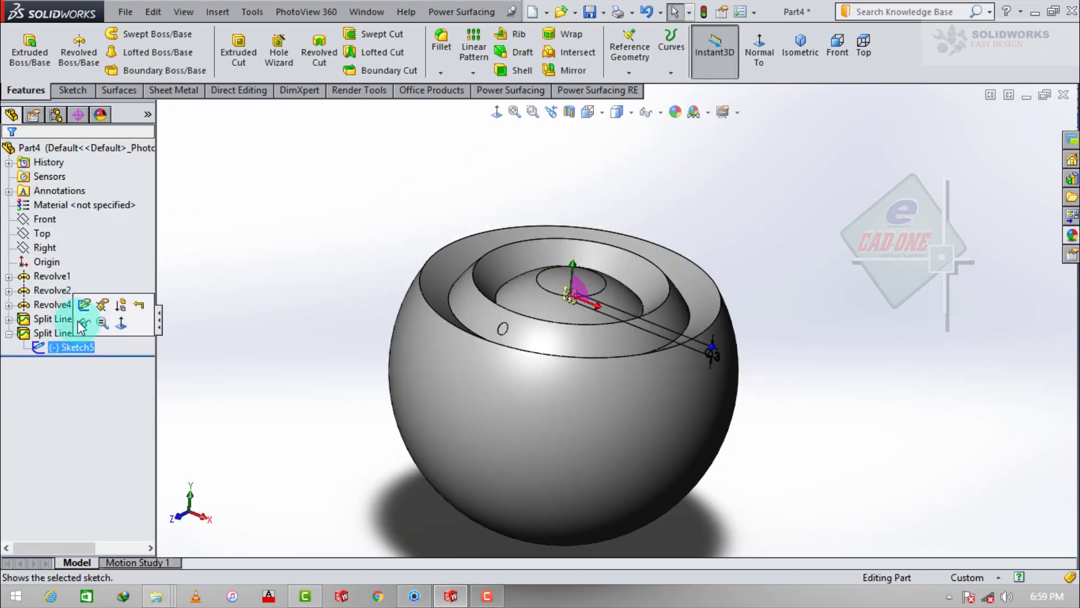
- Dimension the Ø3 circle's centre 23.90 mm above the origin, then exit Sketch5
click(79, 307)
click(655, 60)
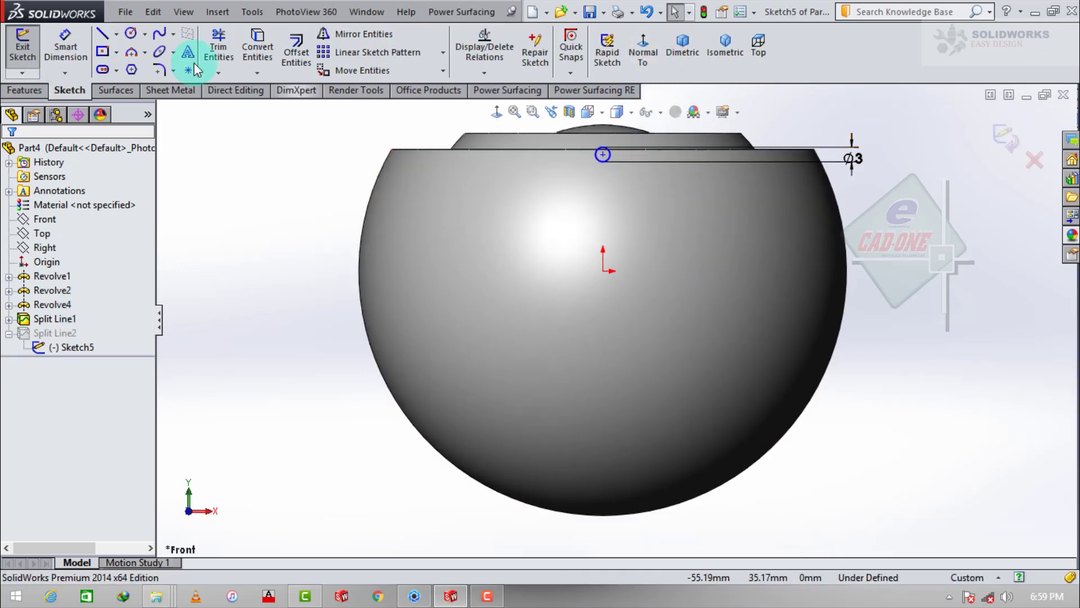
click(66, 48)
click(587, 160)
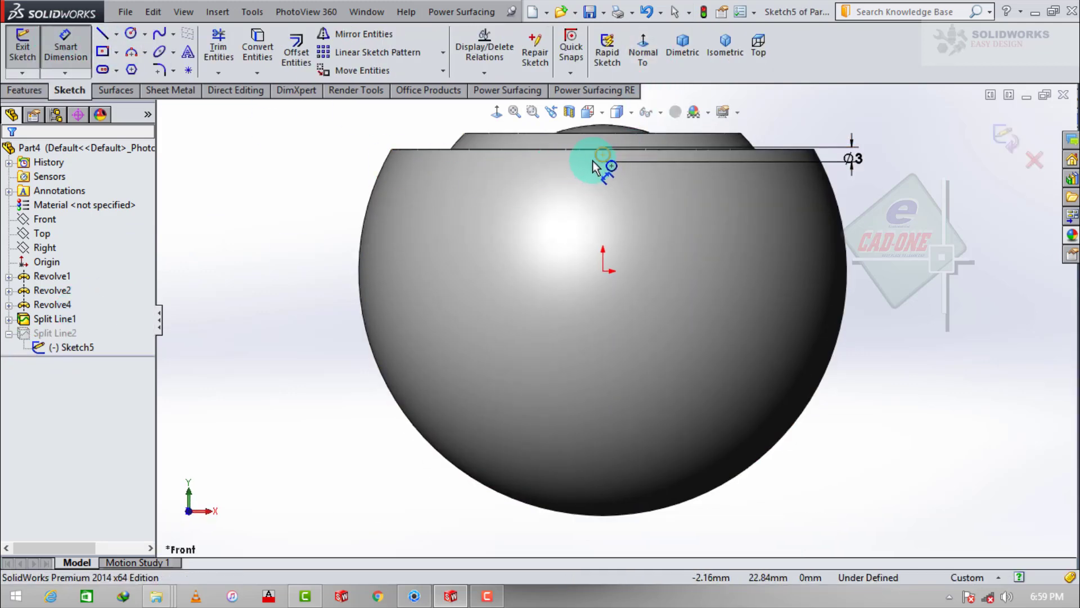
click(603, 270)
click(304, 228)
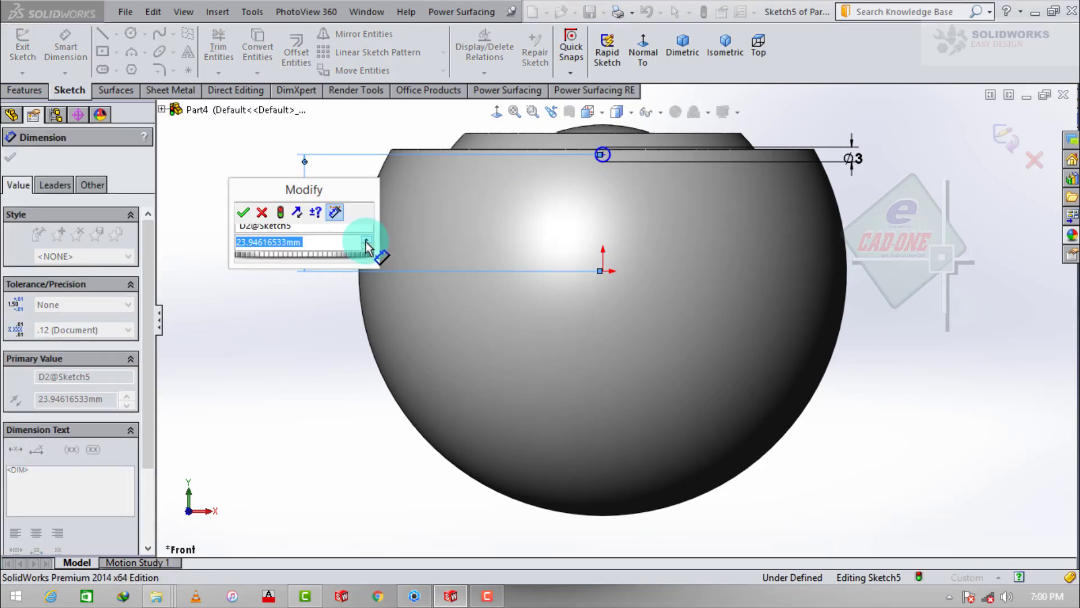
text(23.90)
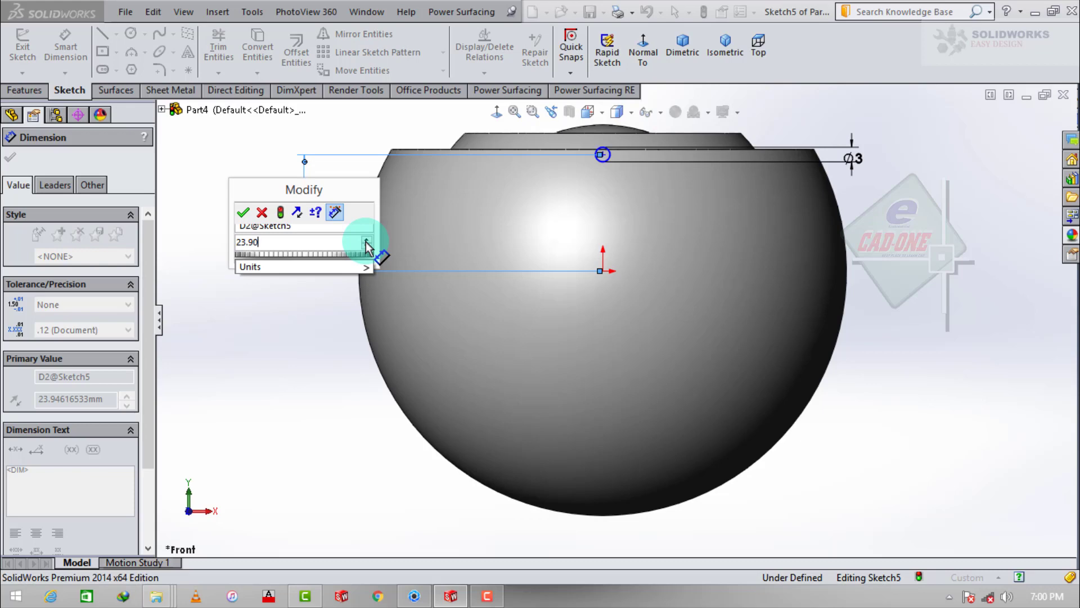
key(Return)
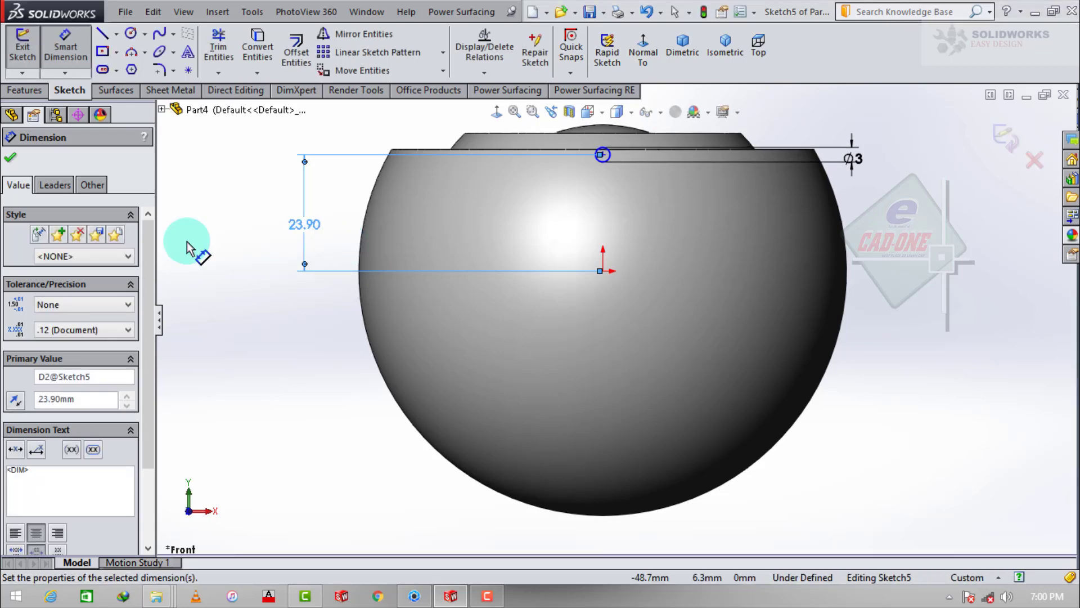
click(11, 159)
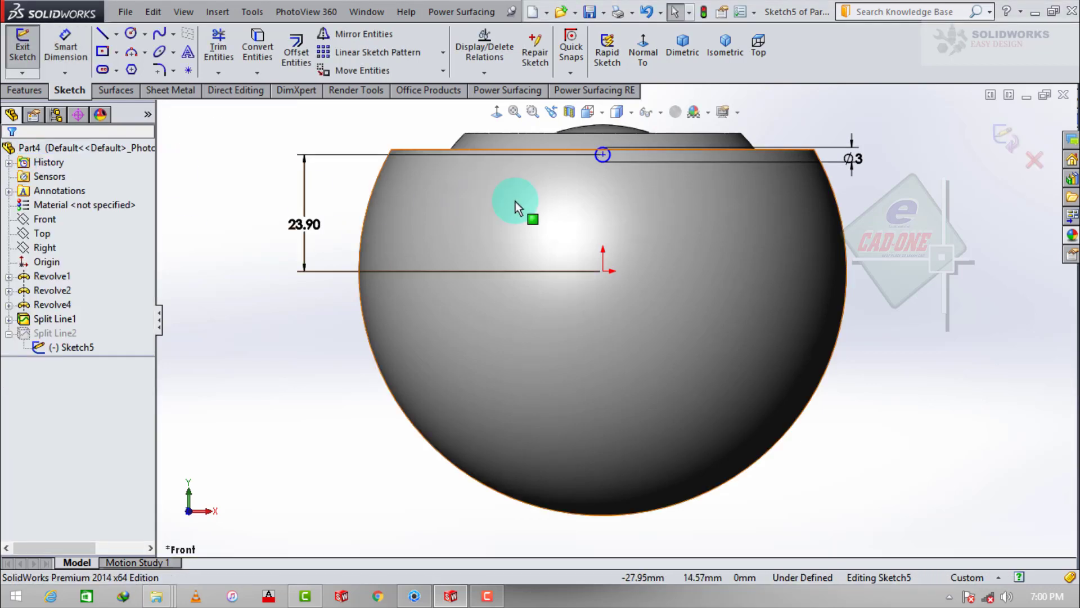
click(1004, 138)
mouse_move(921, 197)
middle_down()
mouse_move(795, 289)
mouse_move(820, 193)
mouse_move(779, 200)
middle_up()
- Circularly pattern Split Line2 nine times over 360° around the central axis
click(662, 113)
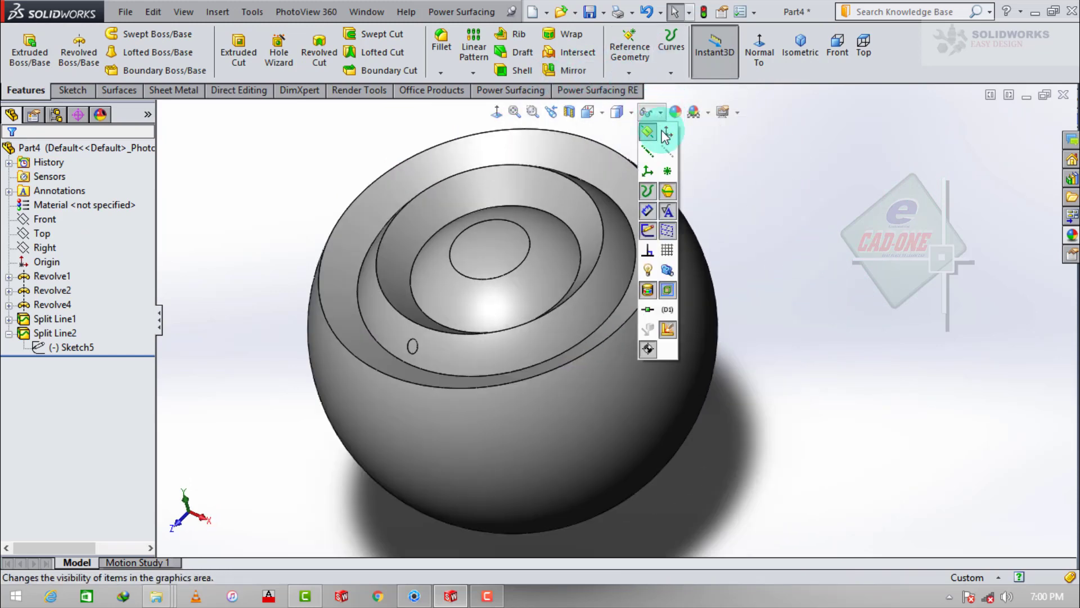
click(589, 112)
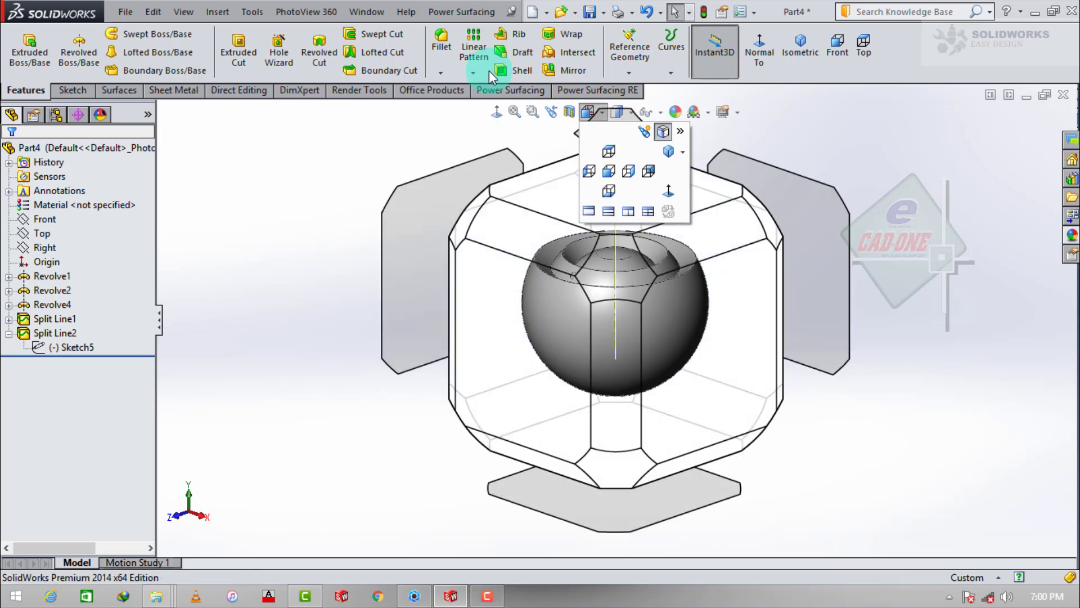
click(471, 72)
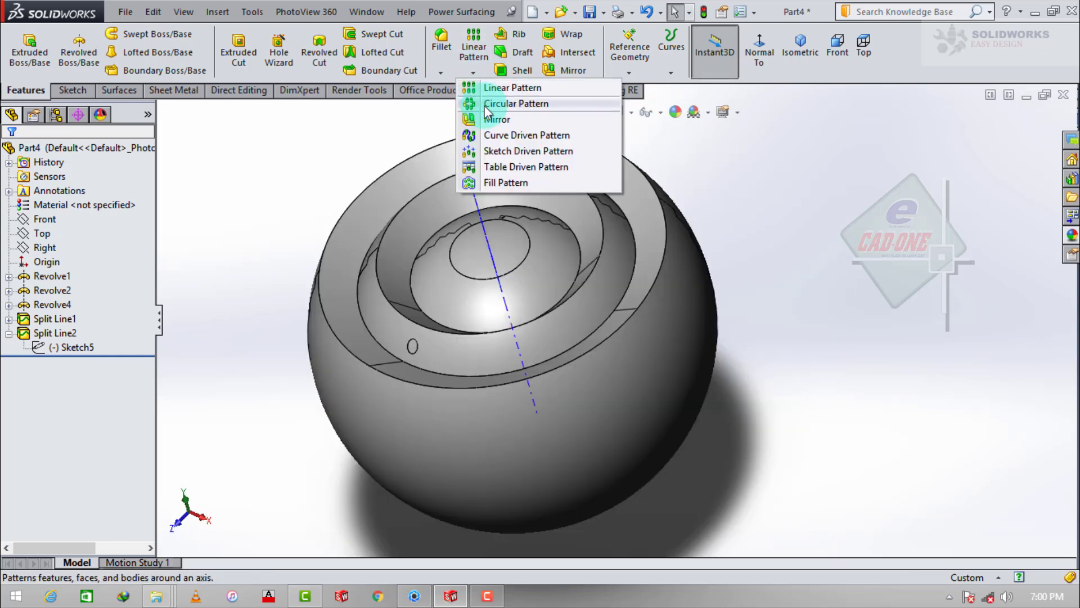
scroll(535, 283, down, 3)
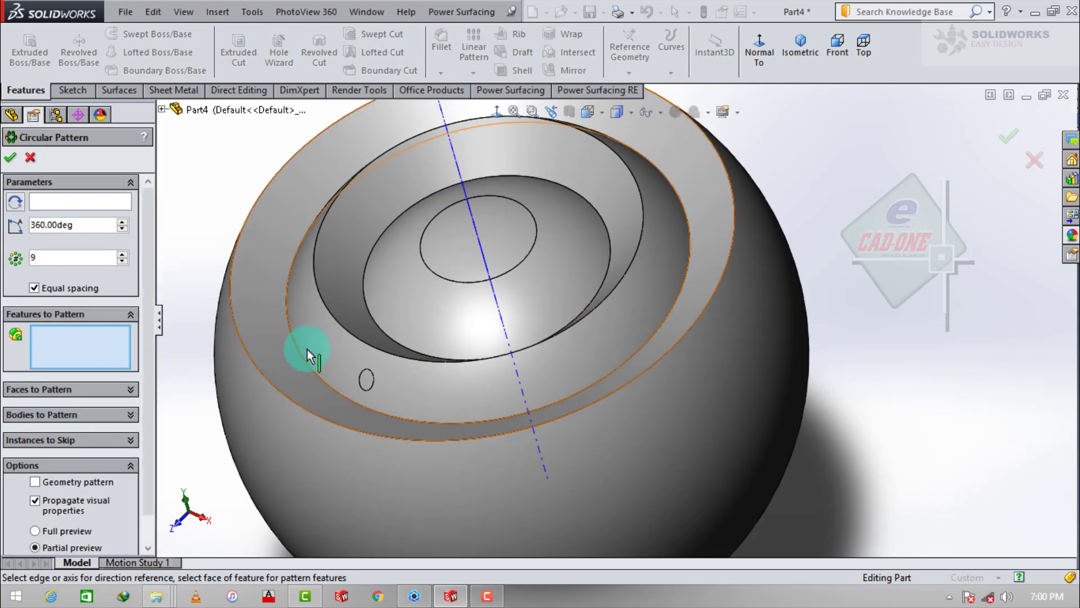
click(367, 380)
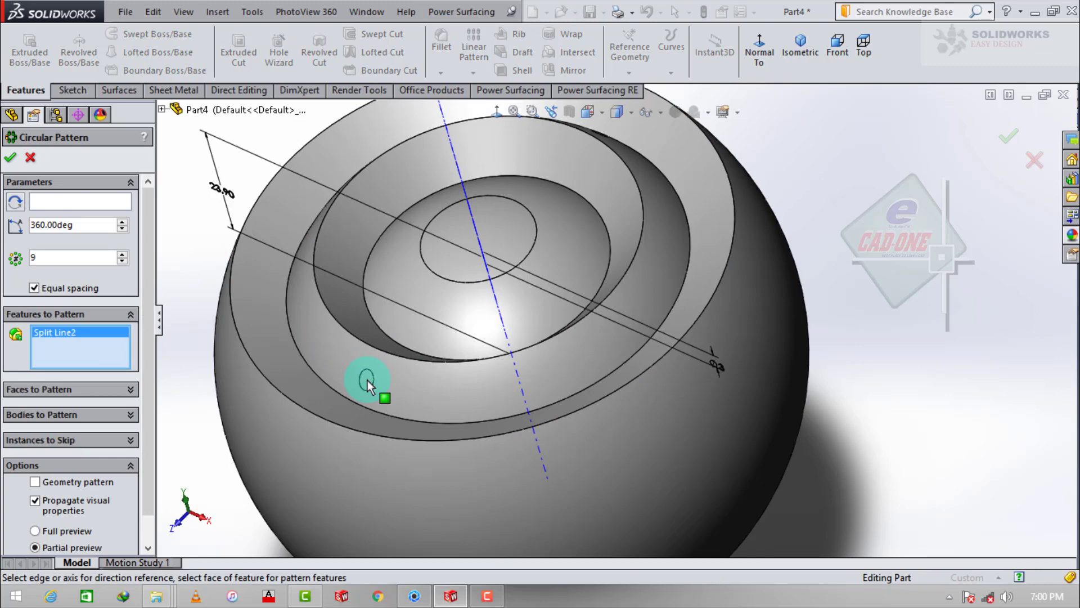
click(107, 207)
click(454, 157)
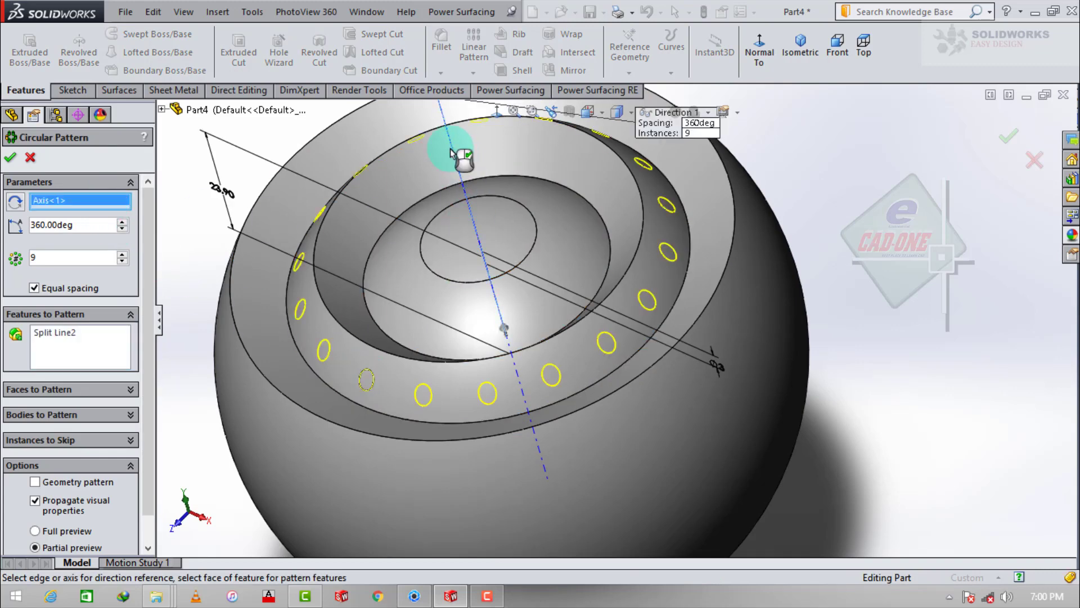
click(10, 158)
middle_drag(495, 313, 713, 290)
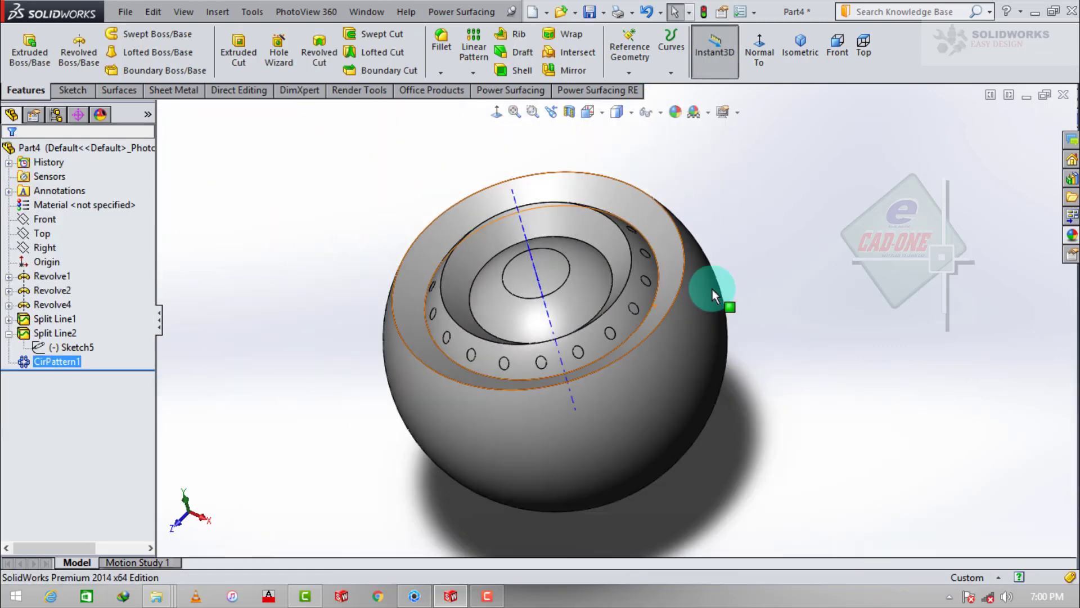
- Hide the temporary axis and apply the Yellow LED appearance to the model
middle_drag(619, 394, 534, 427)
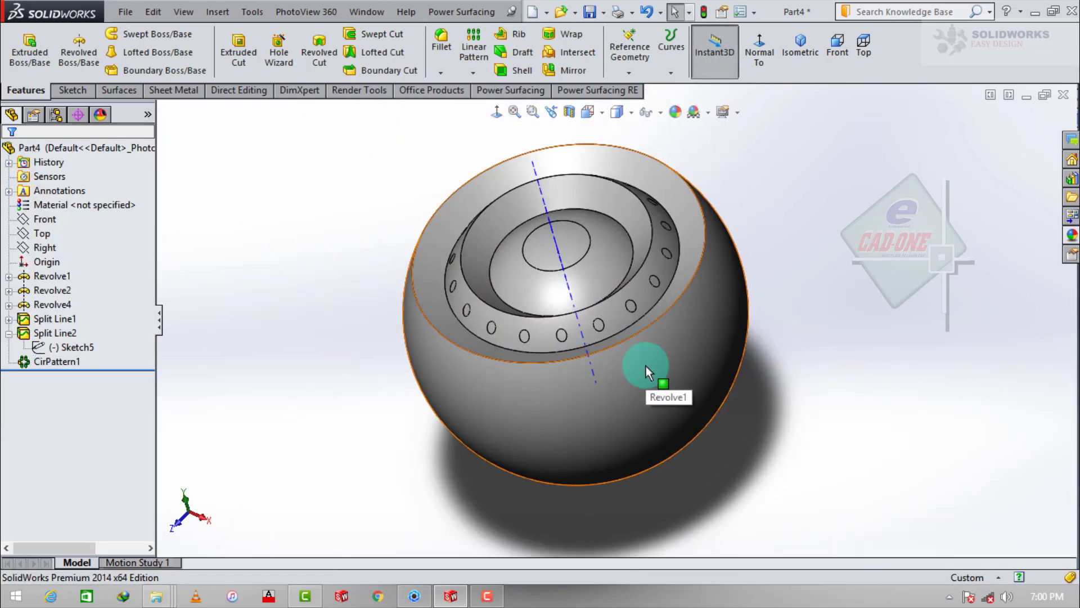
click(660, 112)
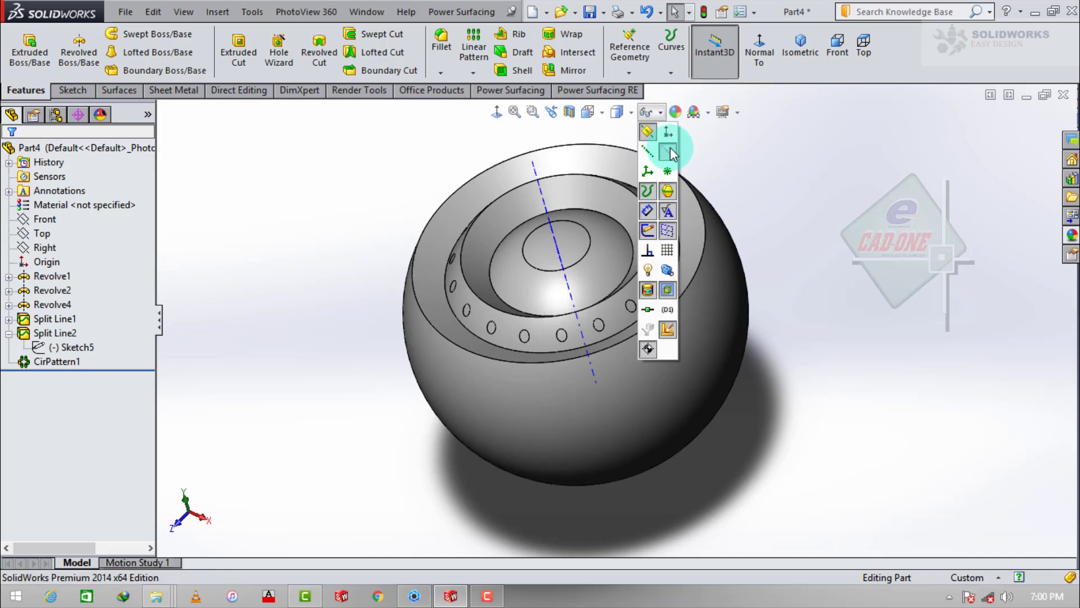
click(670, 147)
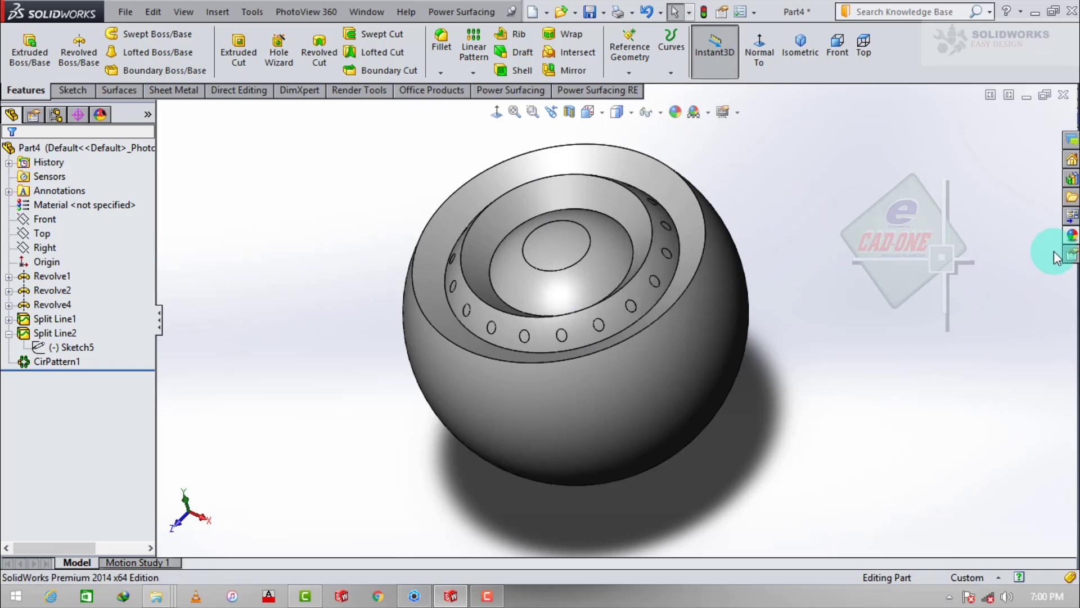
click(1072, 235)
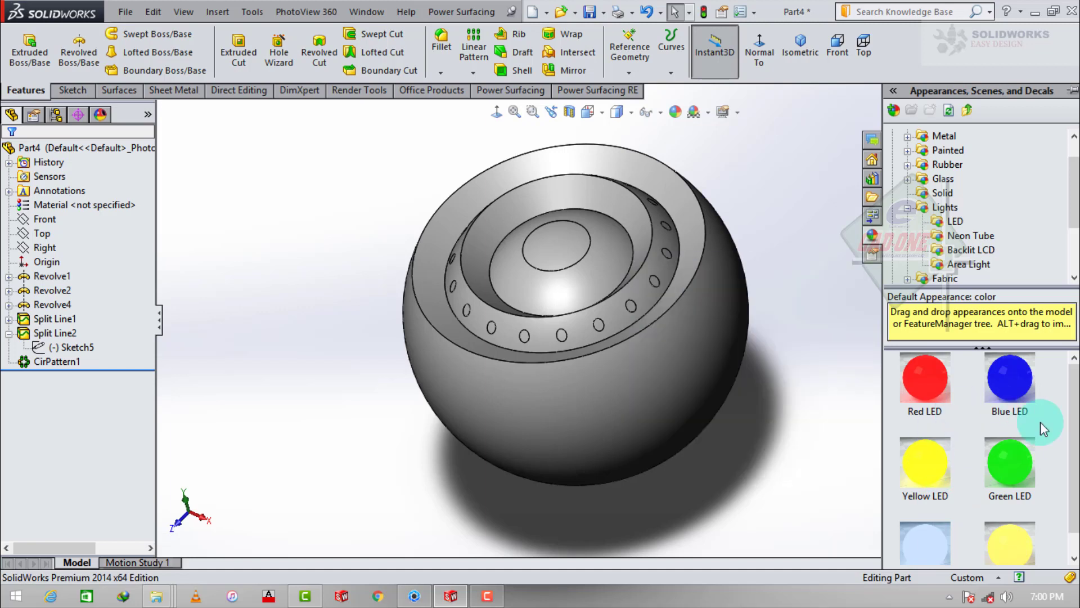
mouse_move(926, 464)
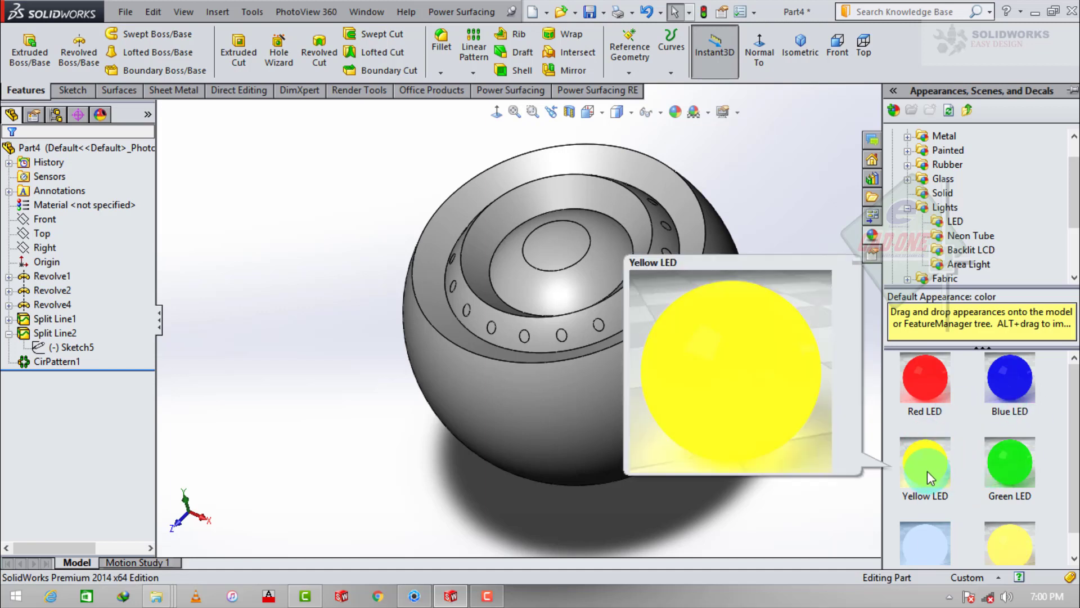
mouse_move(927, 471)
mouse_down()
mouse_move(557, 242)
mouse_move(970, 261)
mouse_up()
- Select the central disc face, the hole pattern and individual hole edges
click(556, 240)
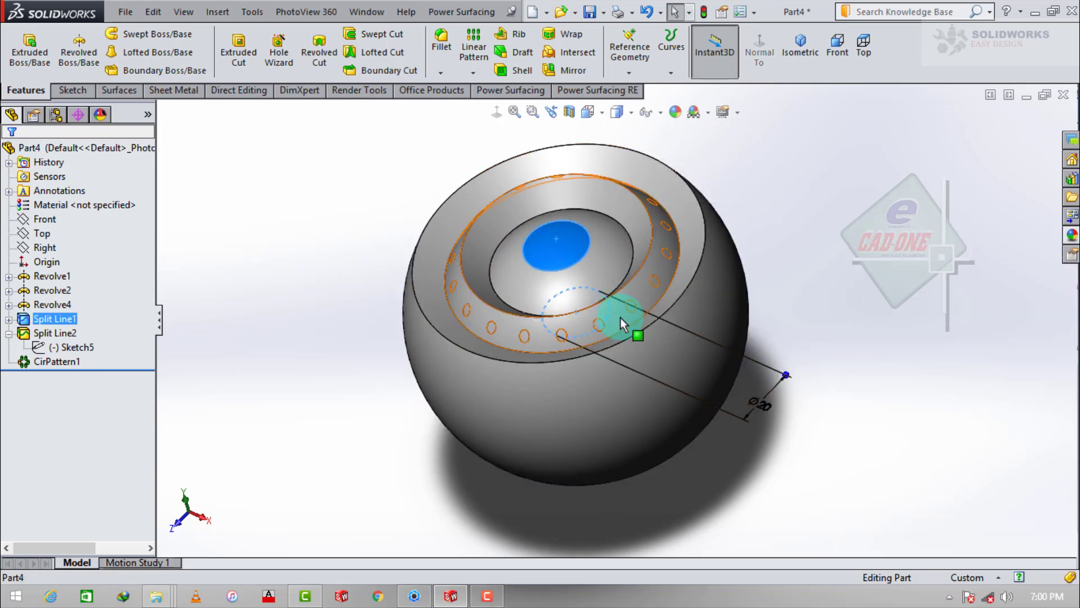
click(53, 360)
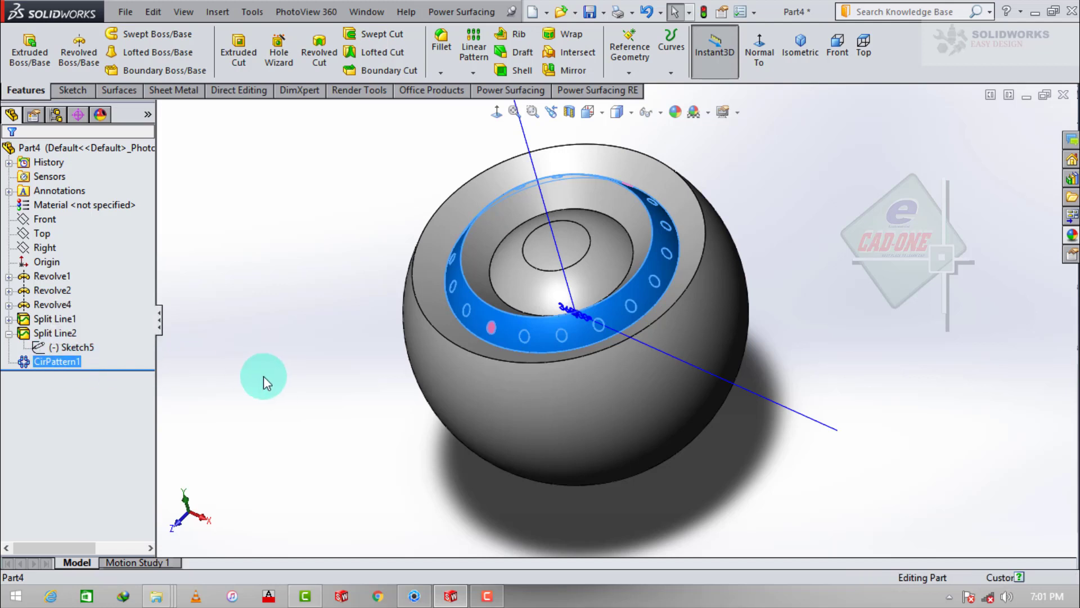
click(65, 363)
click(316, 409)
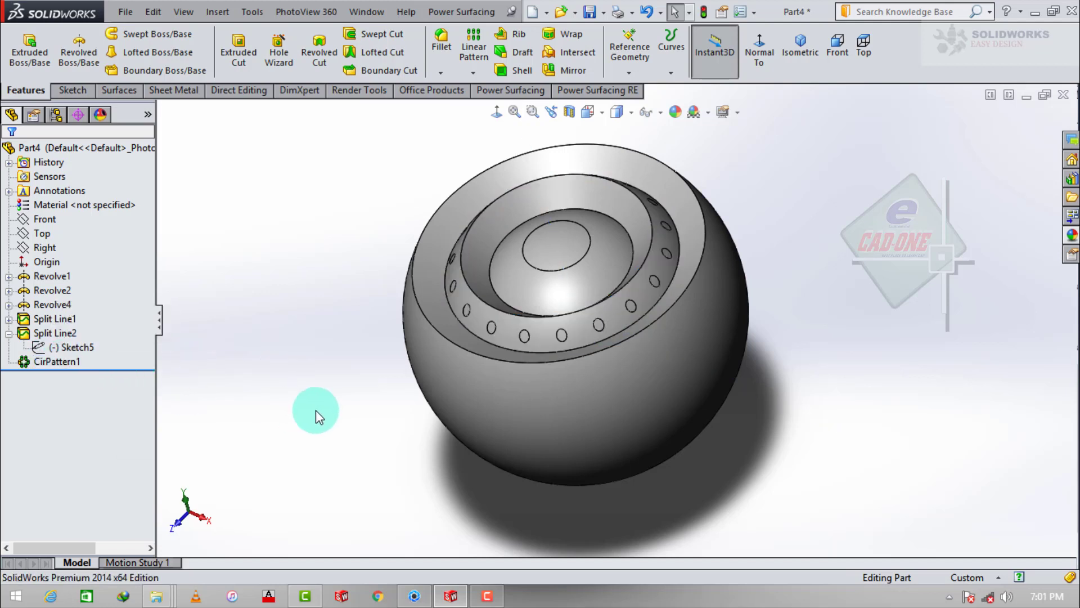
click(631, 309)
click(652, 283)
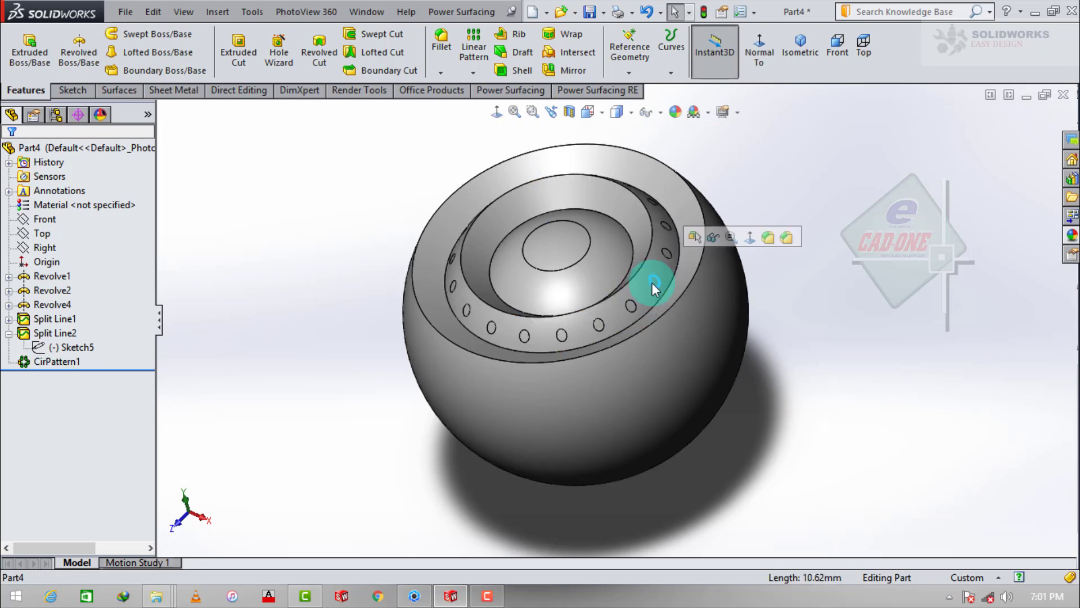
- Make the sphere's outer face black high gloss plastic
click(653, 377)
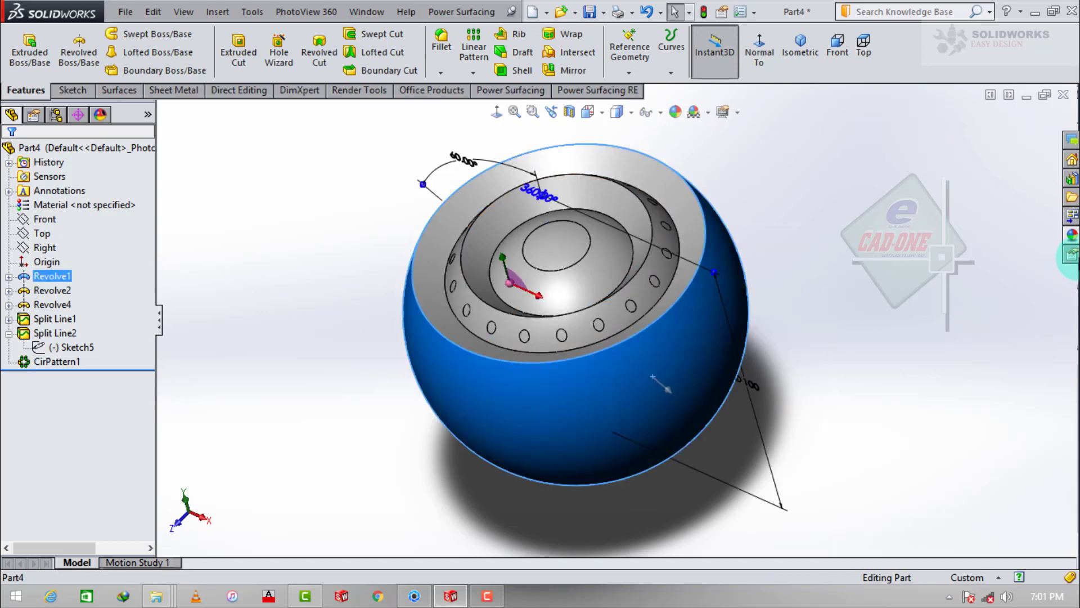
click(1071, 254)
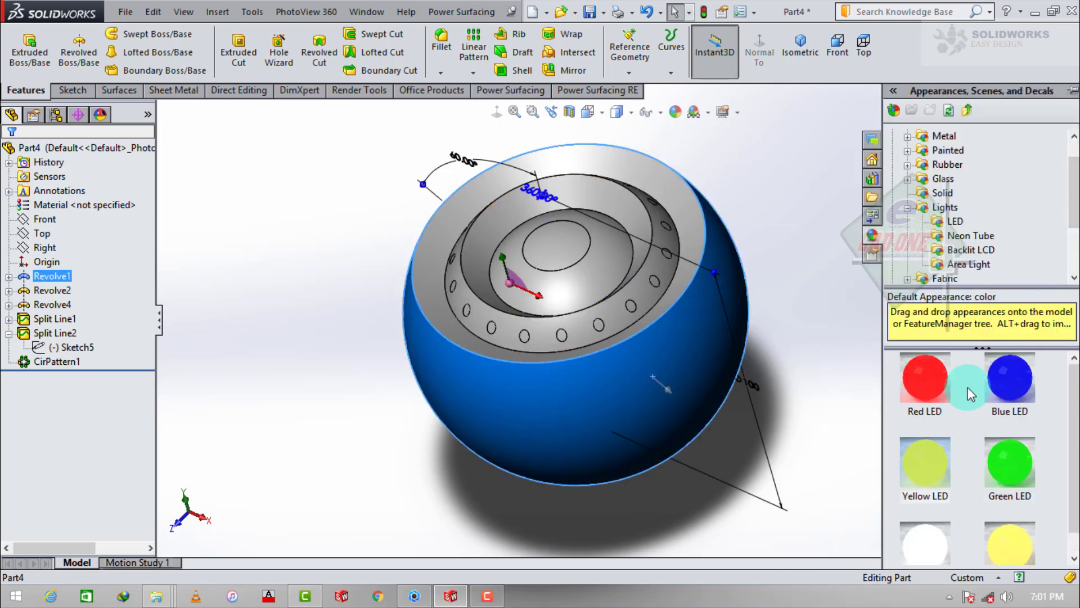
scroll(954, 243, up, 1)
click(907, 151)
click(970, 150)
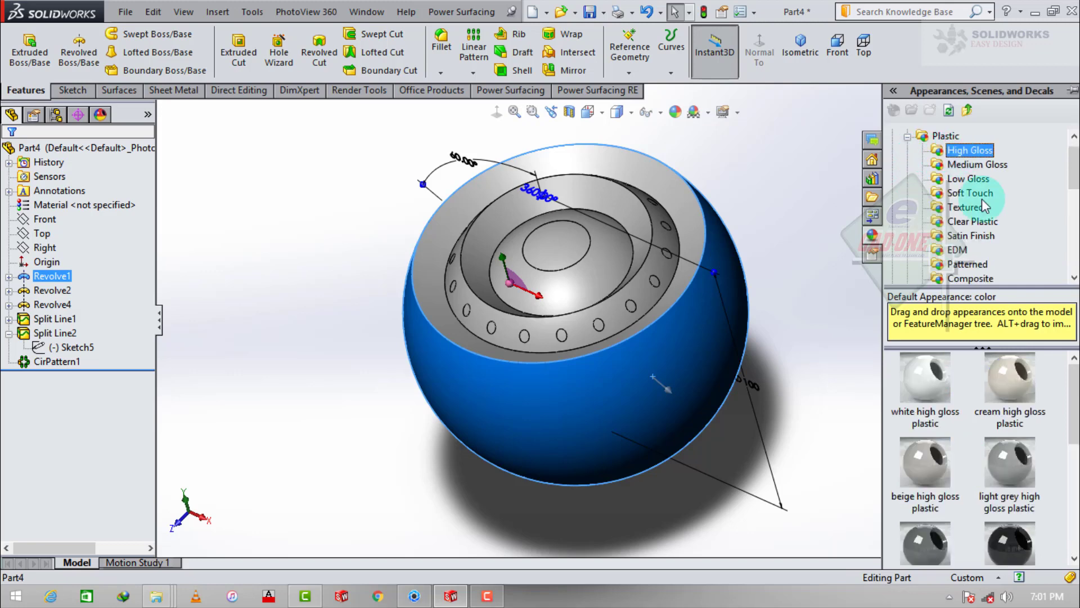
double_click(1009, 495)
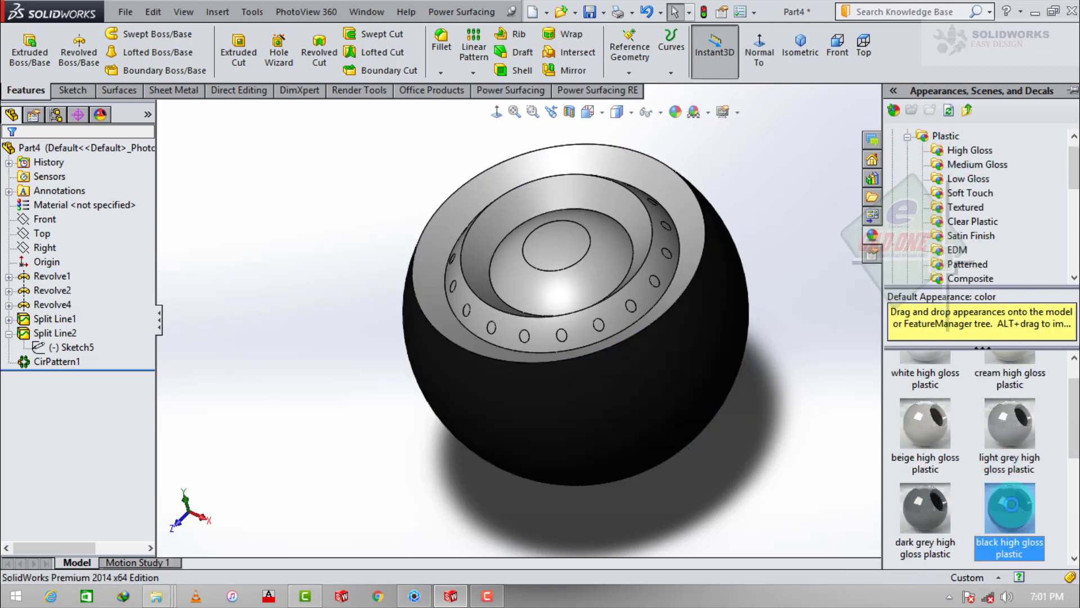
- Apply black high gloss plastic to the sphere's top rim face
click(693, 232)
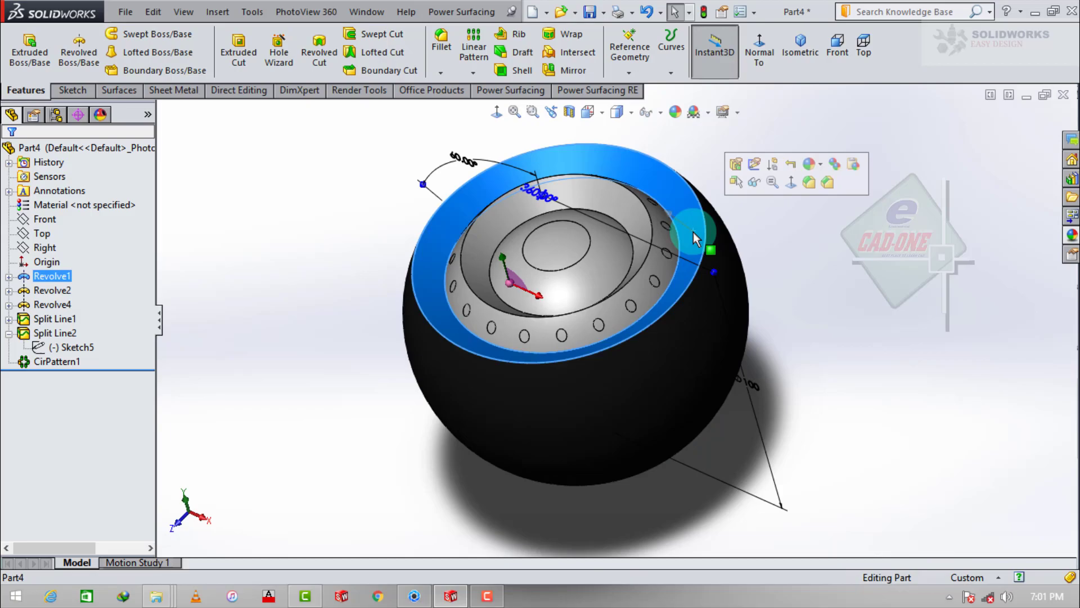
click(426, 597)
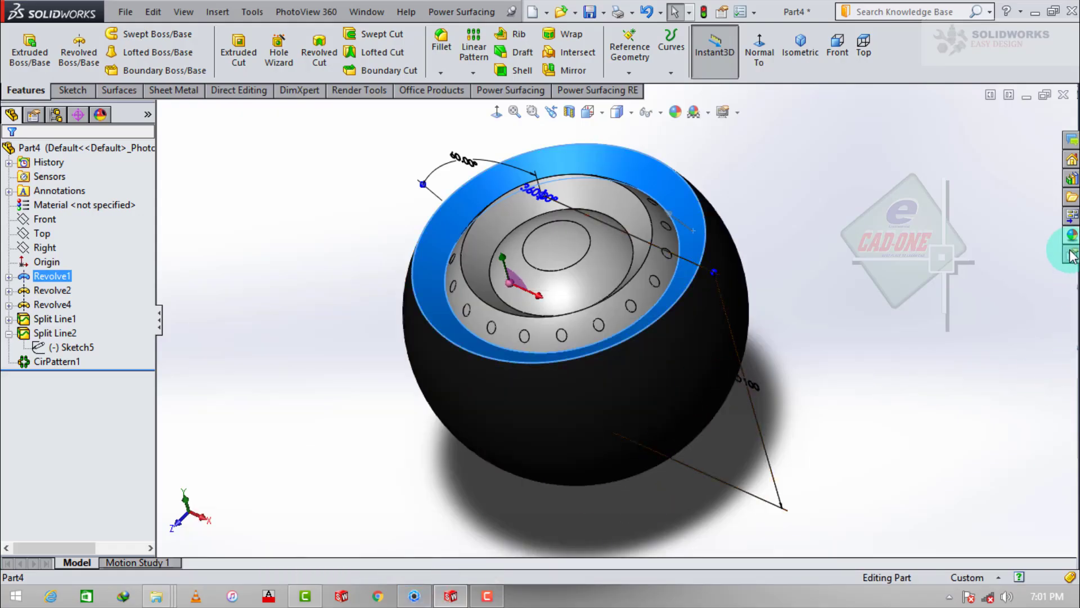
click(1072, 236)
double_click(1010, 491)
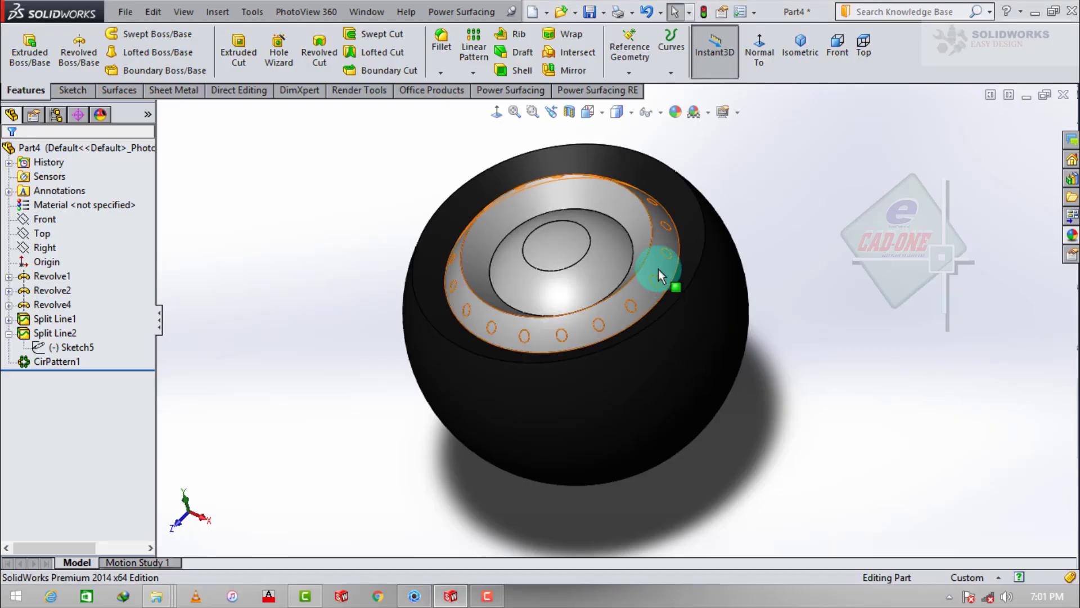
click(657, 264)
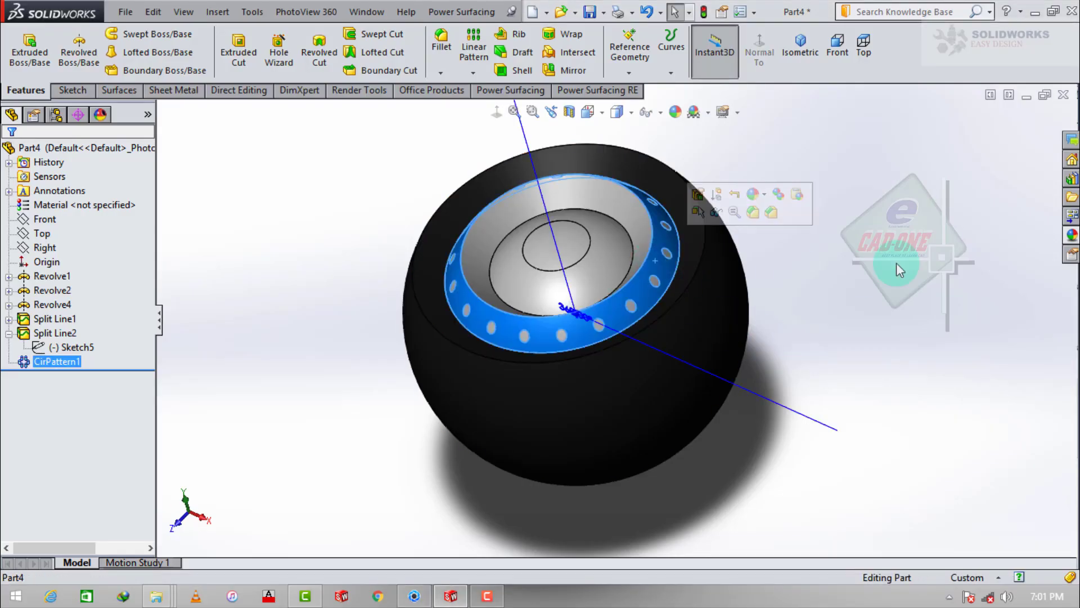
- Make the holed ring faces yellow high gloss plastic
ctrl+click(617, 211)
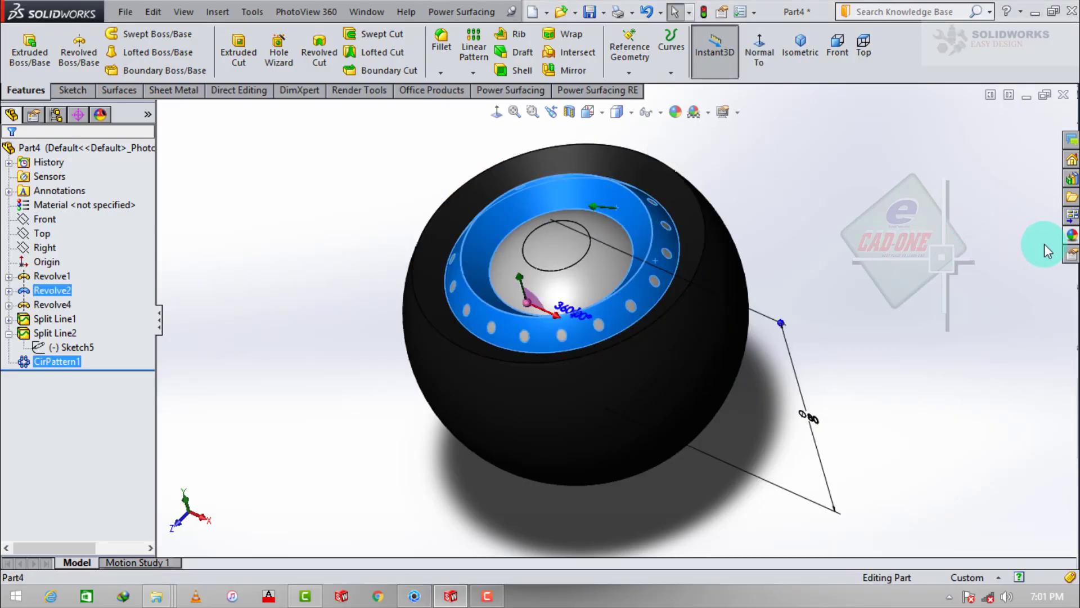
click(1071, 235)
scroll(989, 474, down, 5)
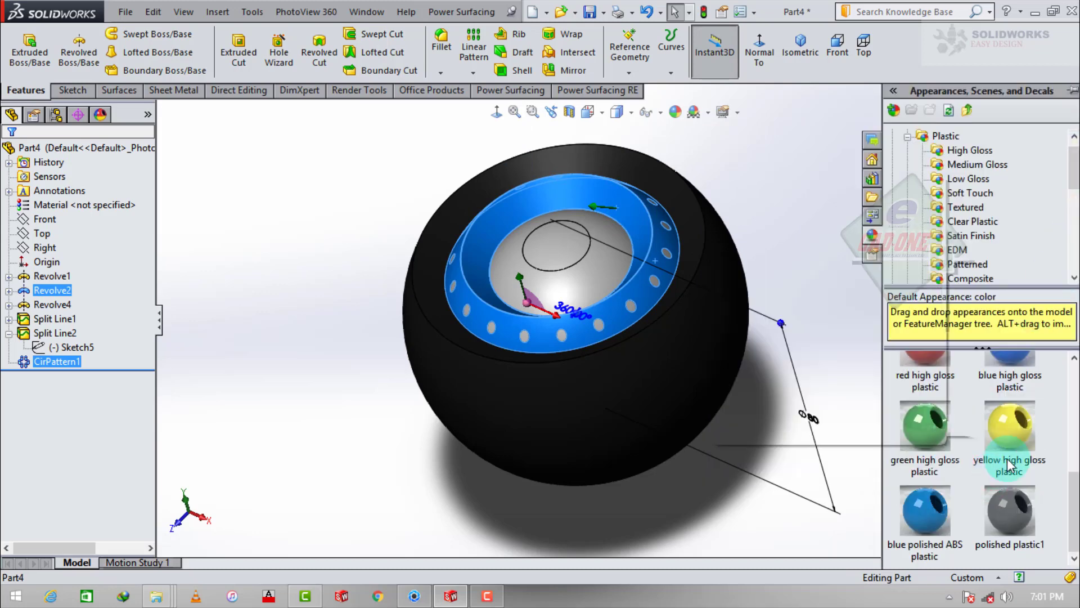
click(1010, 427)
- Make the inner cup face green high gloss plastic
click(607, 258)
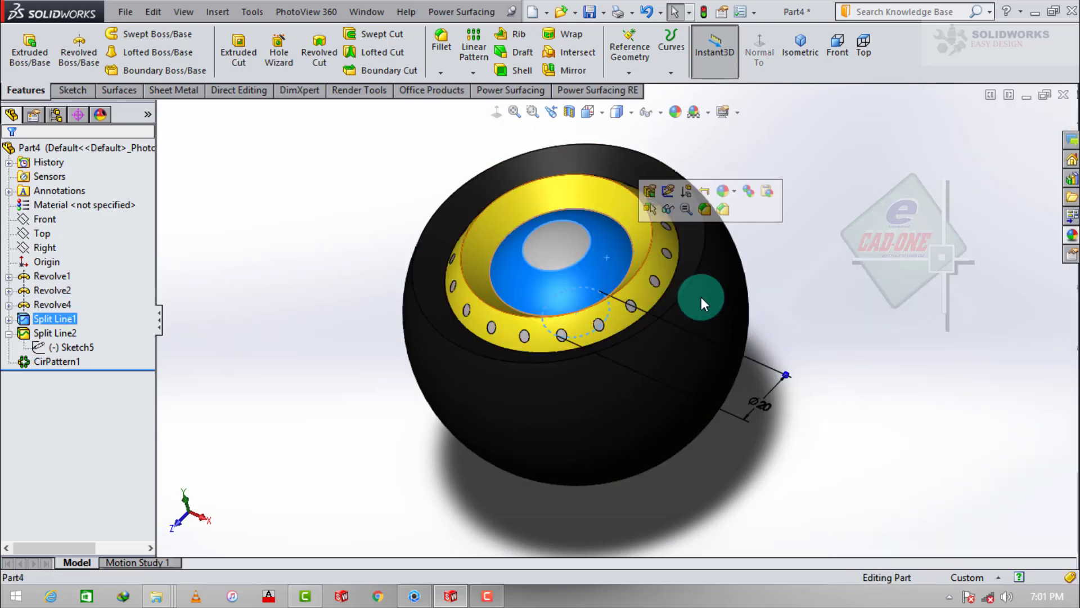
click(1071, 235)
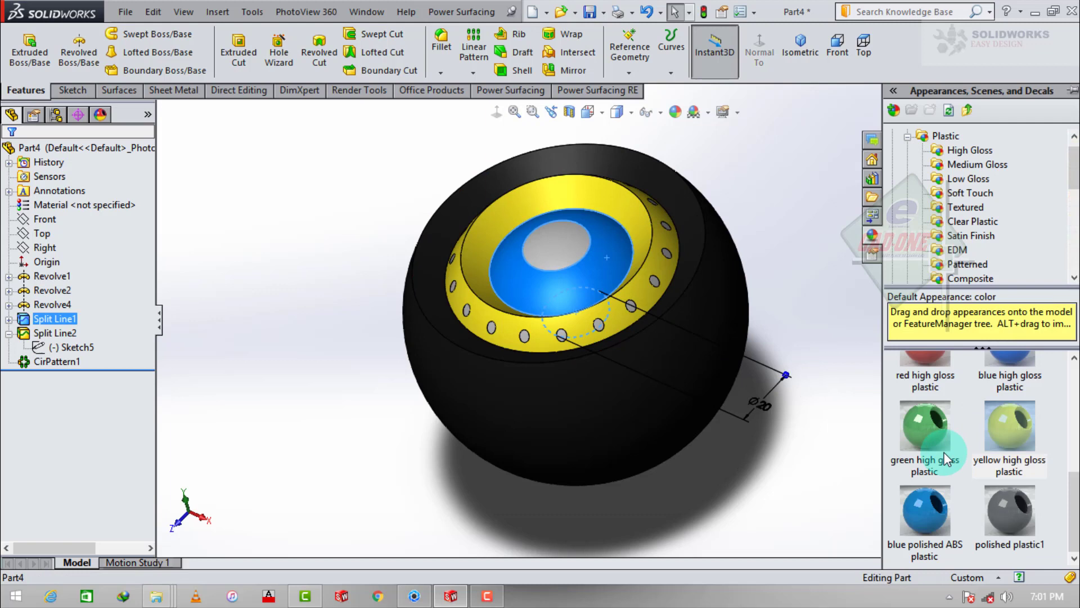
click(933, 422)
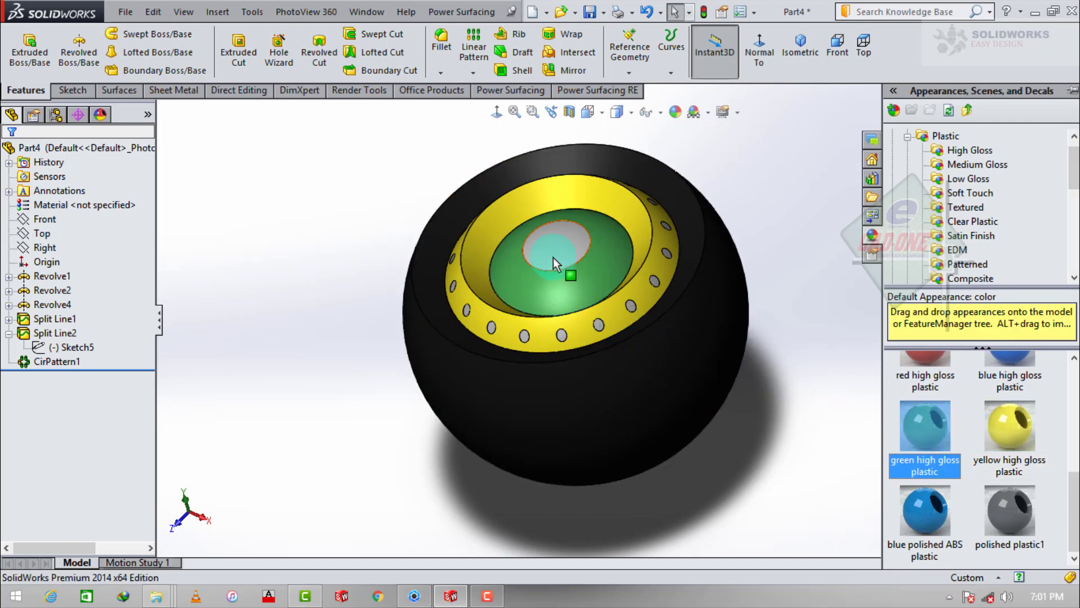
click(970, 311)
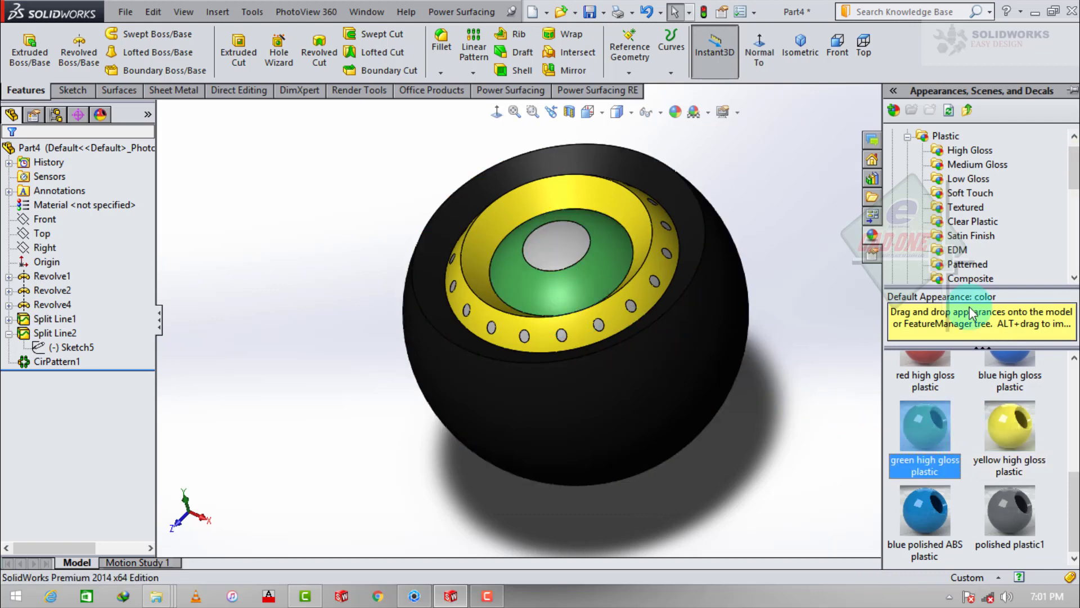
click(906, 136)
- Apply the Area Light appearance to the central disc face
double_click(945, 221)
click(958, 236)
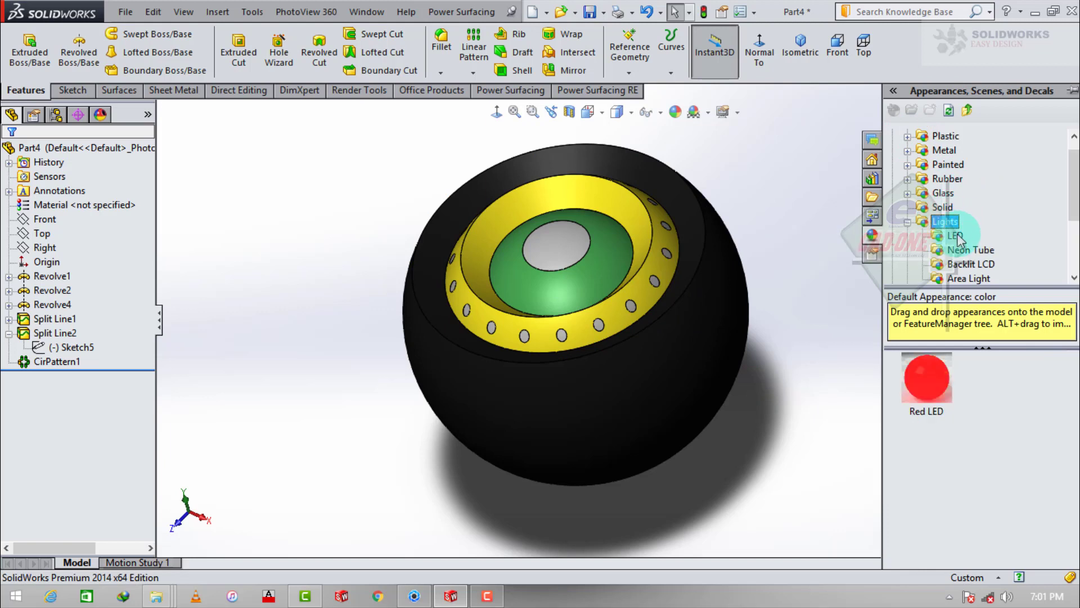
click(971, 250)
click(981, 279)
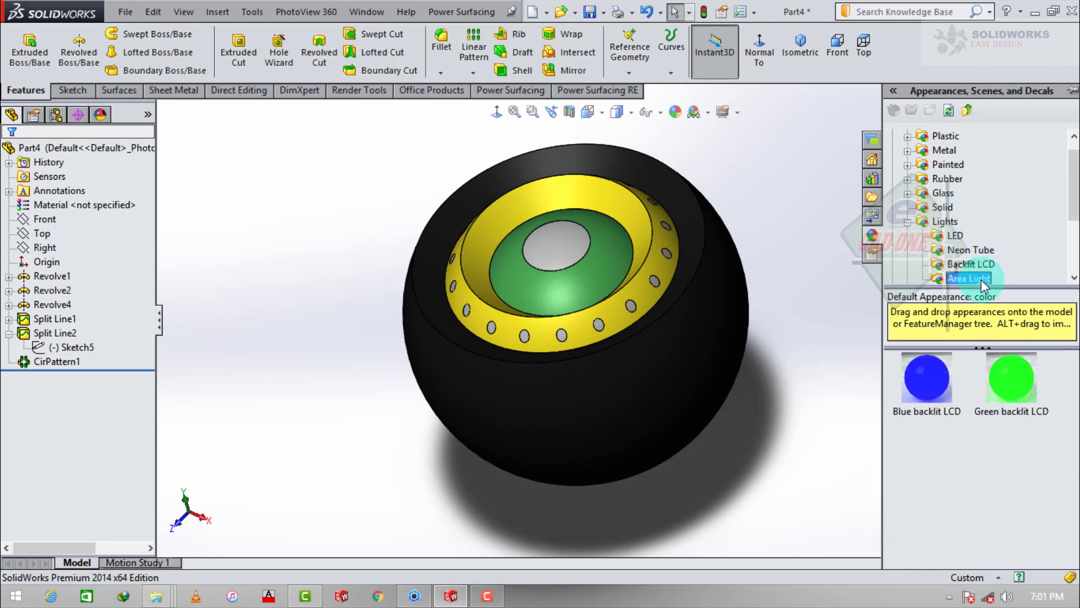
click(928, 382)
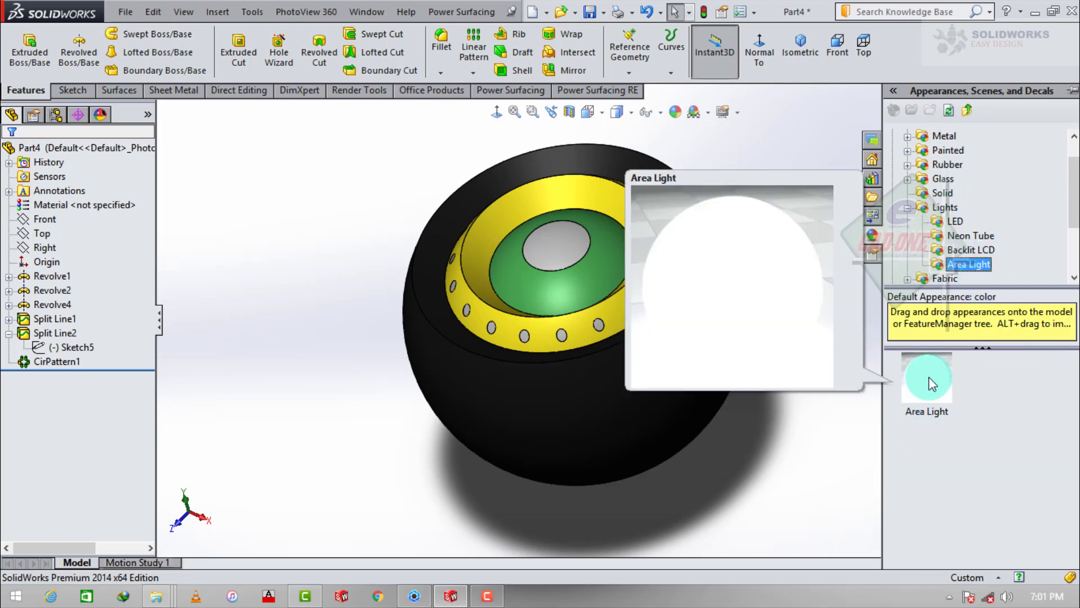
drag(928, 383, 569, 241)
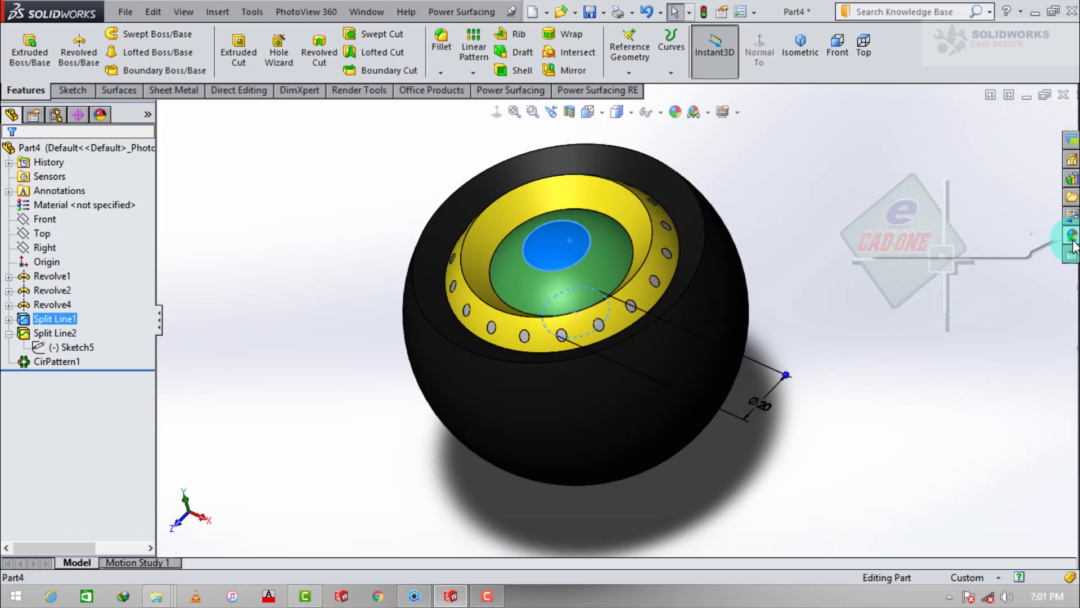
- Select the CirPattern1 holes and make them glow with Area Light
click(1072, 237)
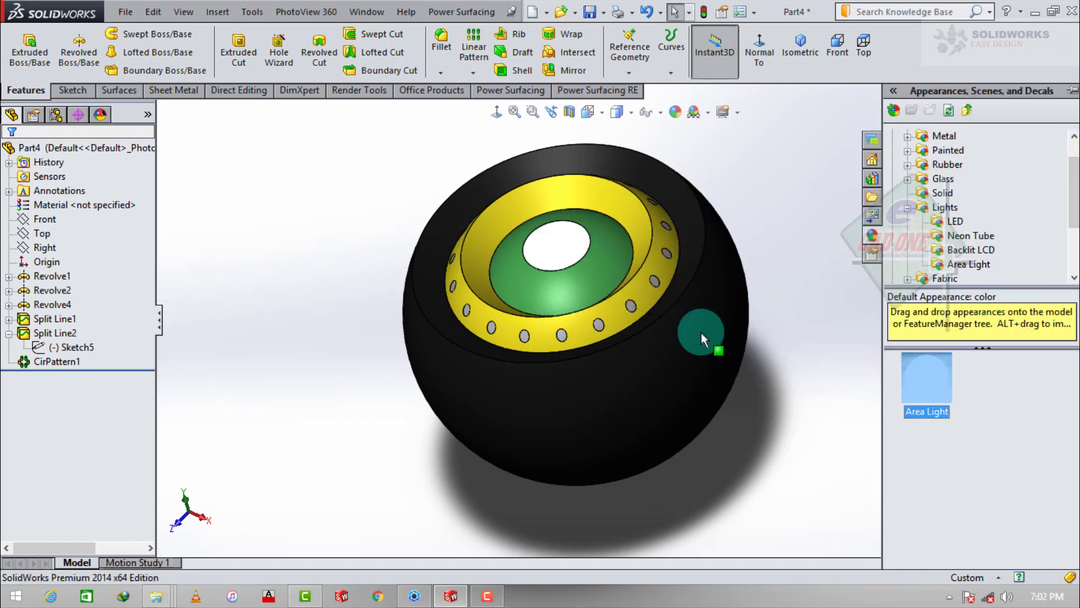
scroll(639, 281, down, 3)
click(667, 292)
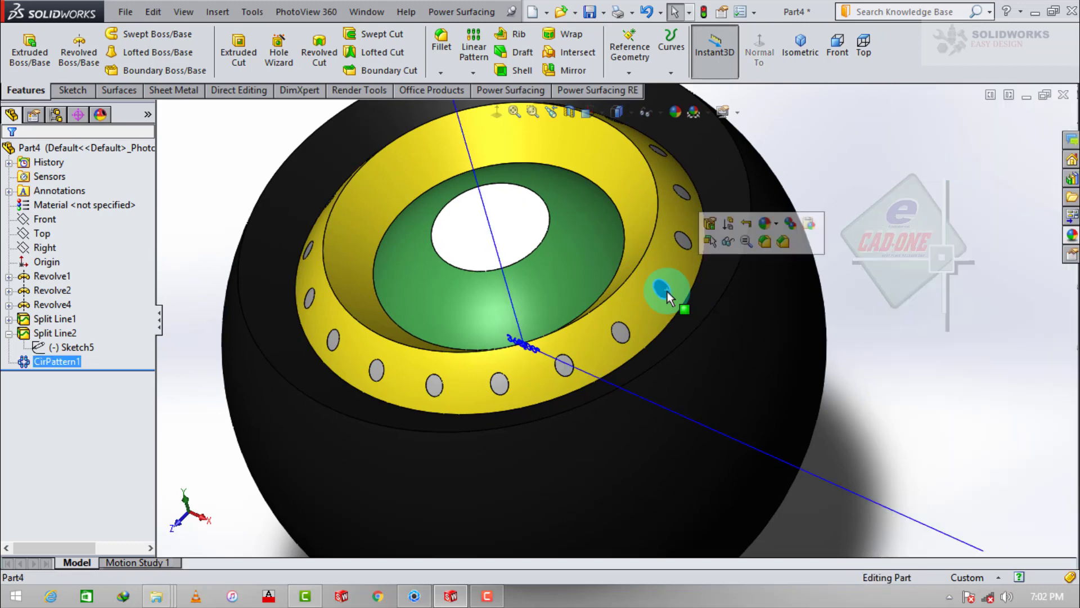
ctrl+click(619, 332)
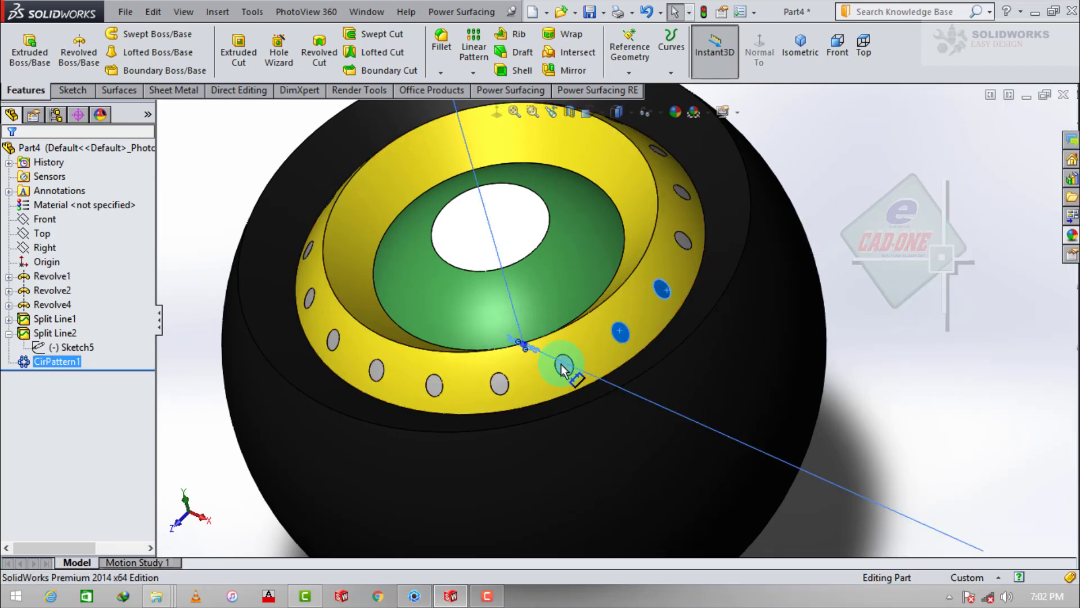
click(562, 363)
click(204, 284)
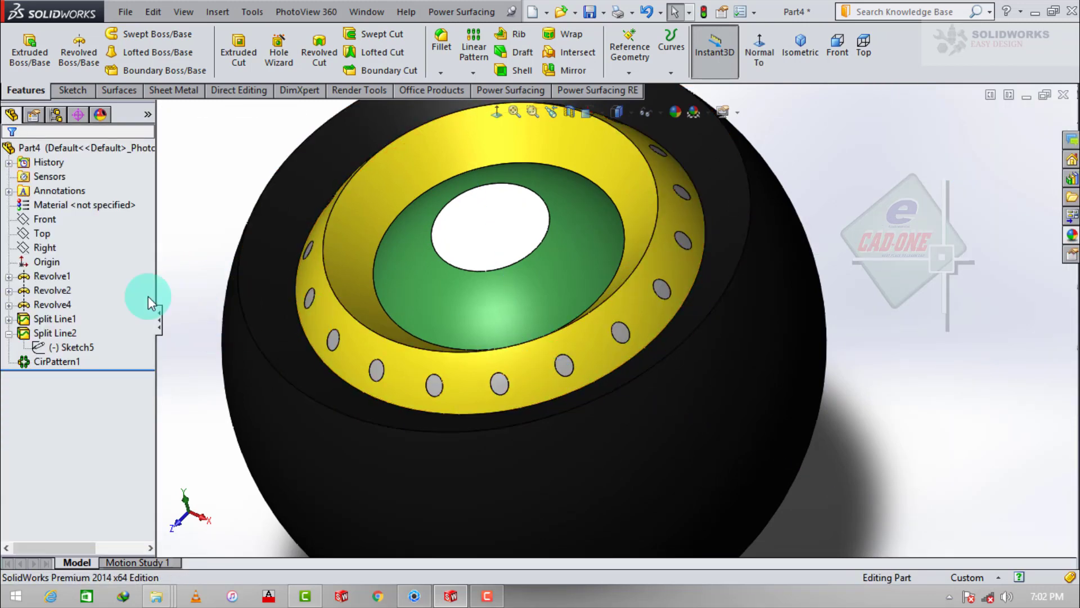
click(54, 363)
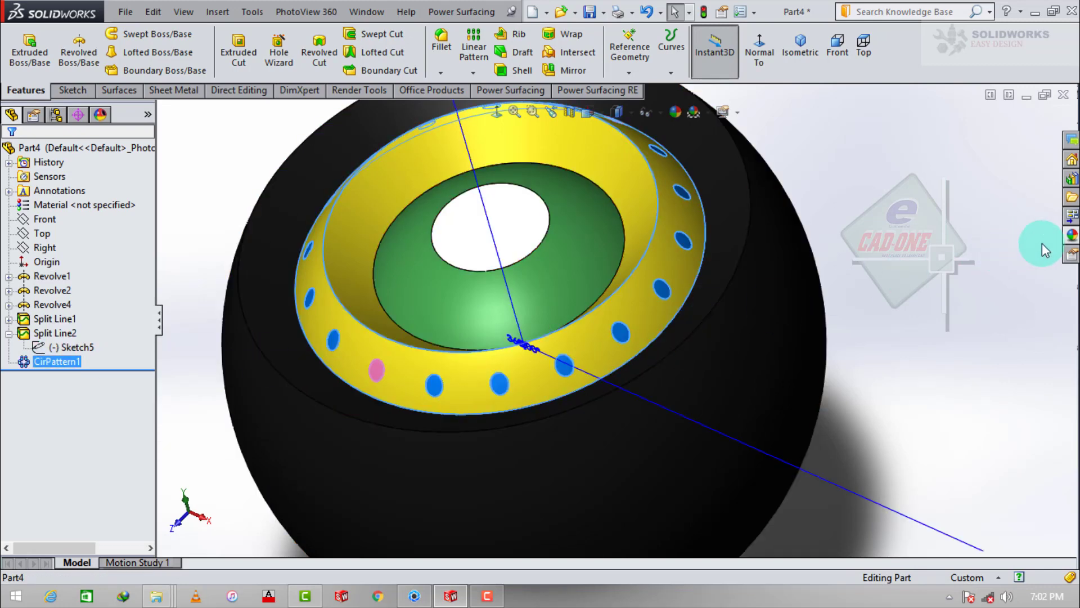
click(1072, 238)
drag(927, 376, 376, 370)
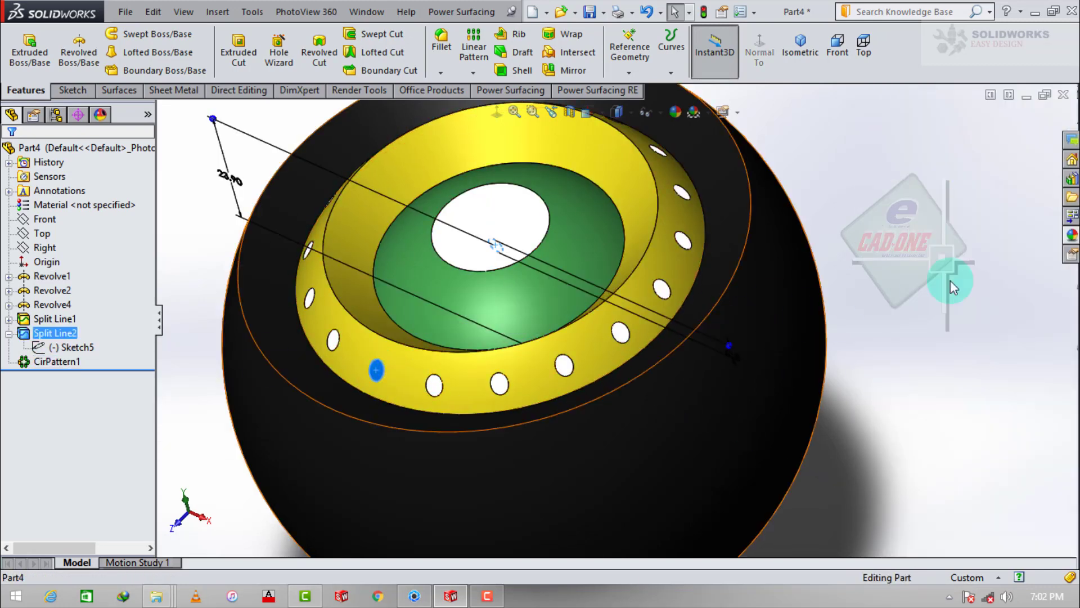
click(1070, 239)
key(f)
drag(930, 382, 750, 322)
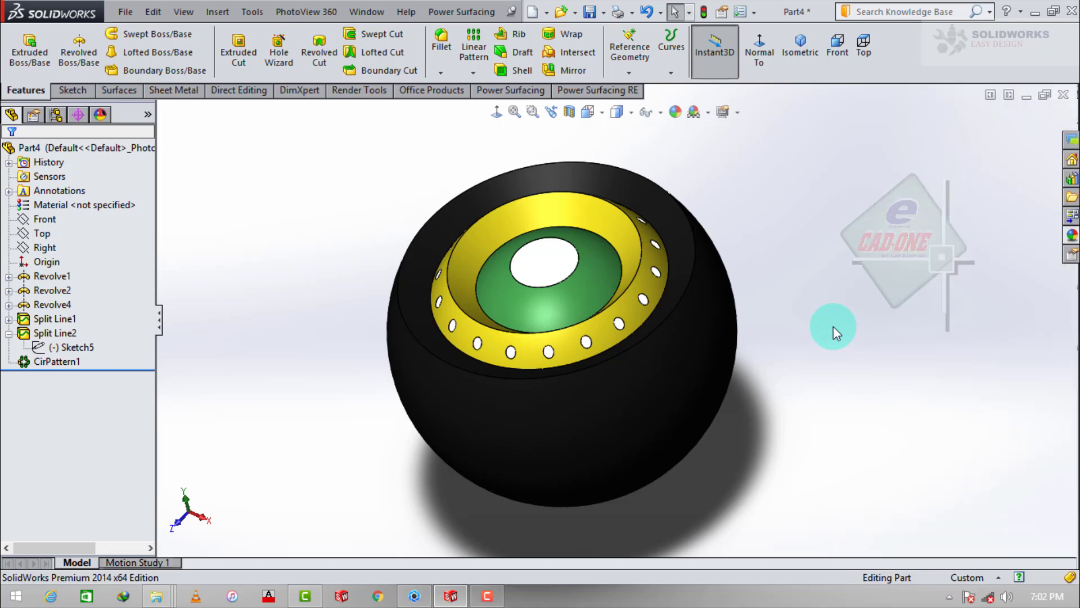
- Fillet the opening's outer rim edge and inner ring edge with a 1 mm radius
key(ctrl+s)
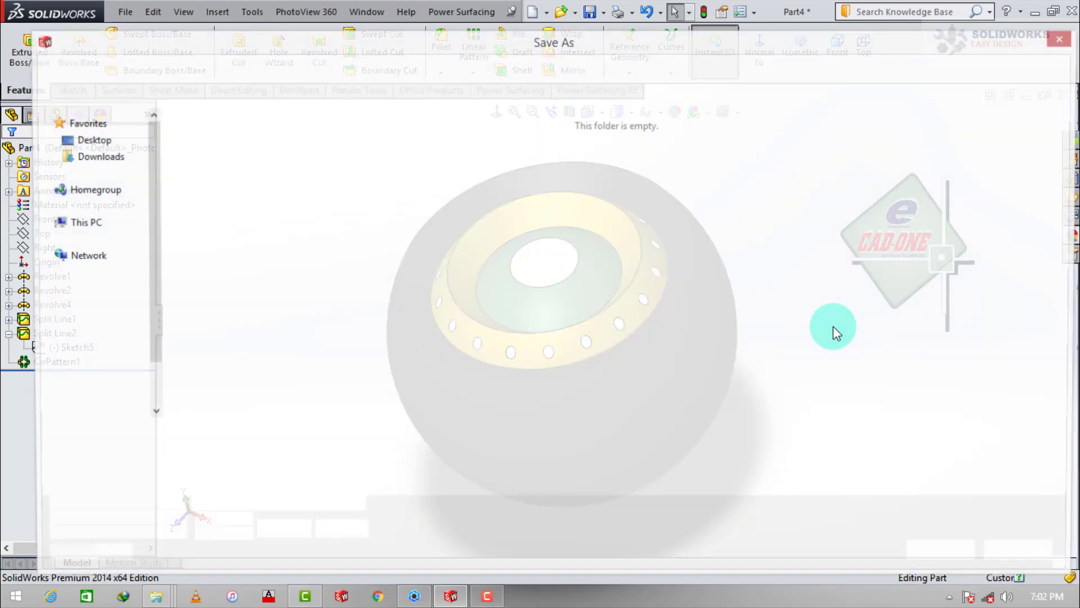
key(Escape)
mouse_move(729, 193)
middle_down()
mouse_move(675, 320)
mouse_move(647, 236)
middle_up()
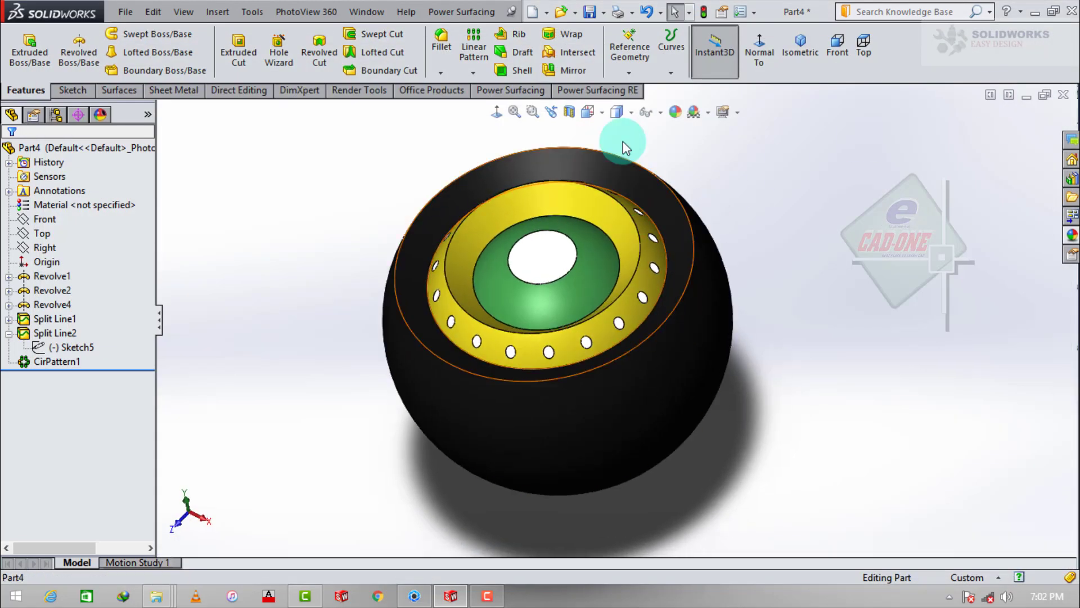
click(441, 40)
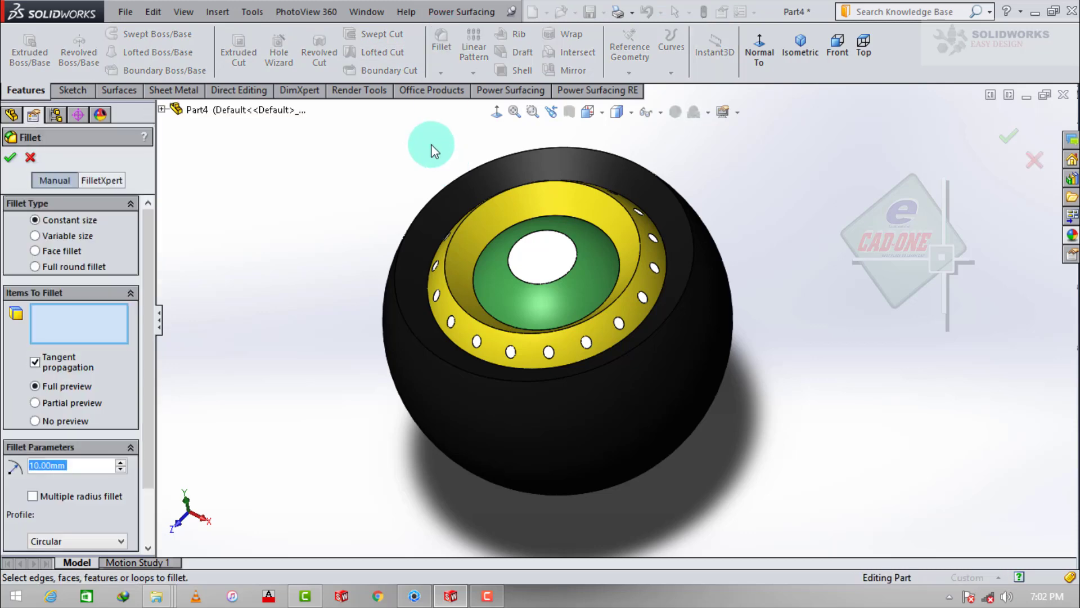
text(1)
key(Return)
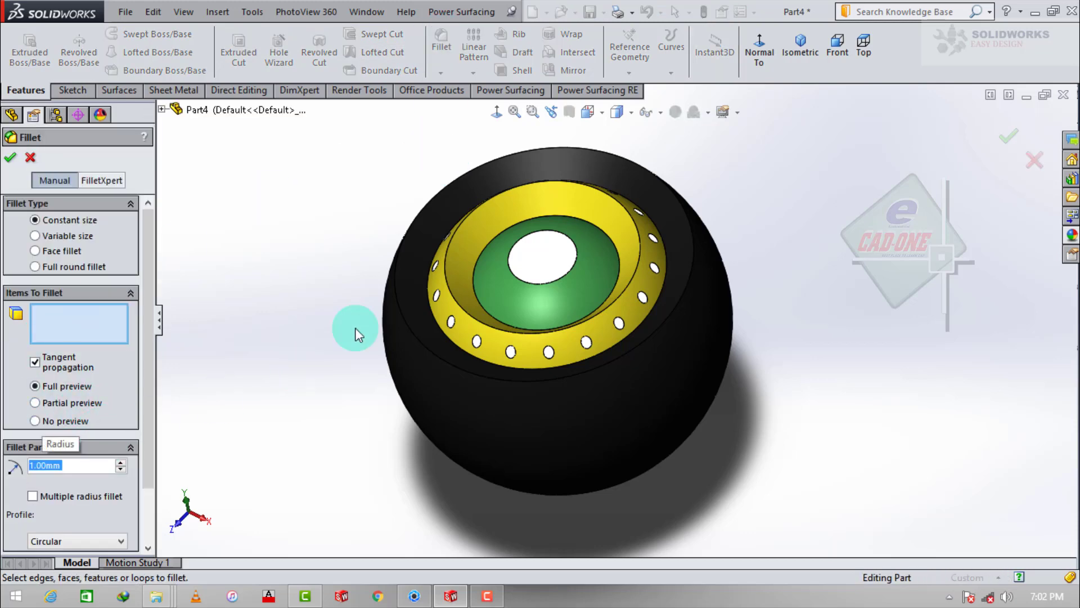
scroll(354, 329, down, 2)
scroll(360, 337, down, 2)
click(361, 337)
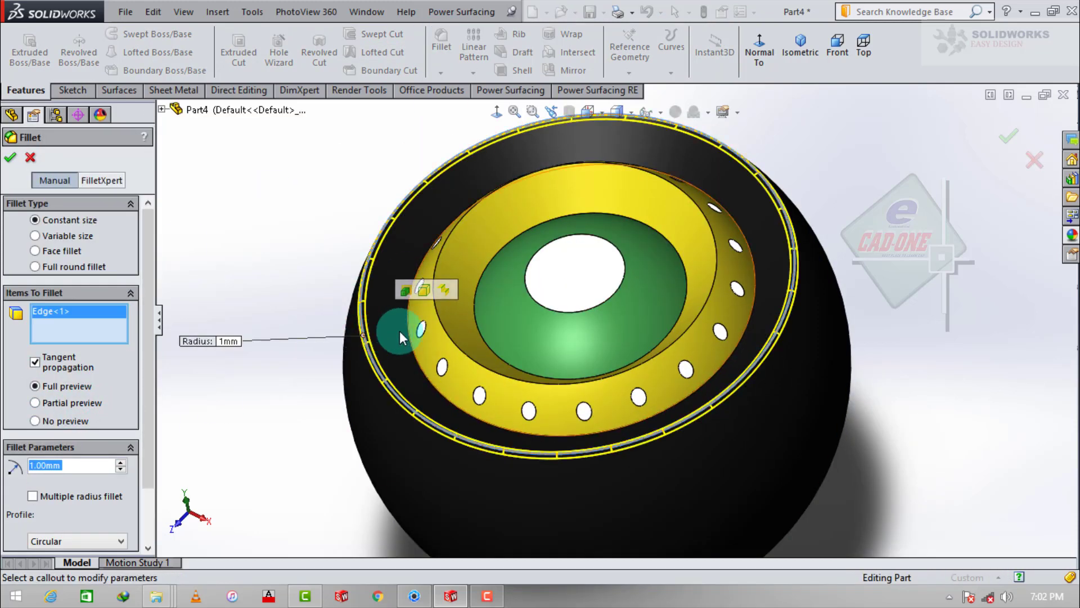
click(447, 331)
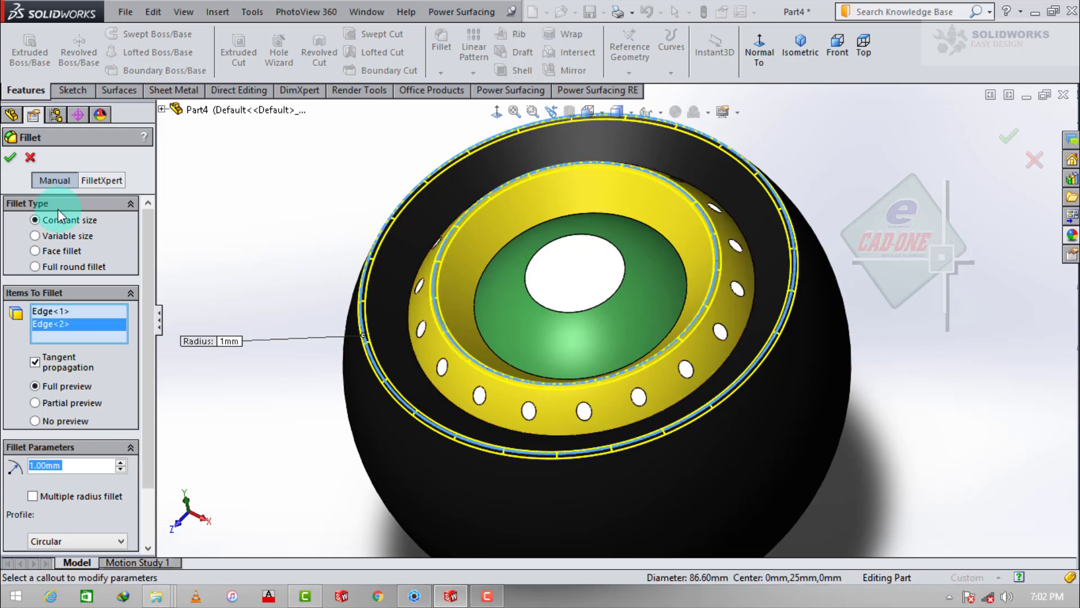
click(8, 163)
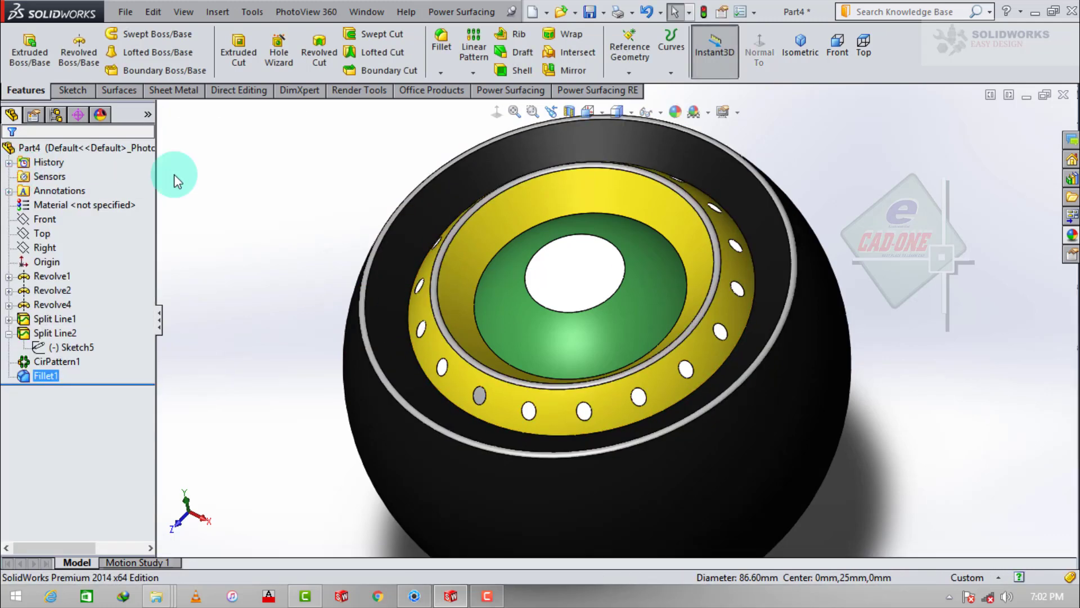
- Start a second fillet and cancel it
click(176, 181)
click(459, 71)
click(450, 56)
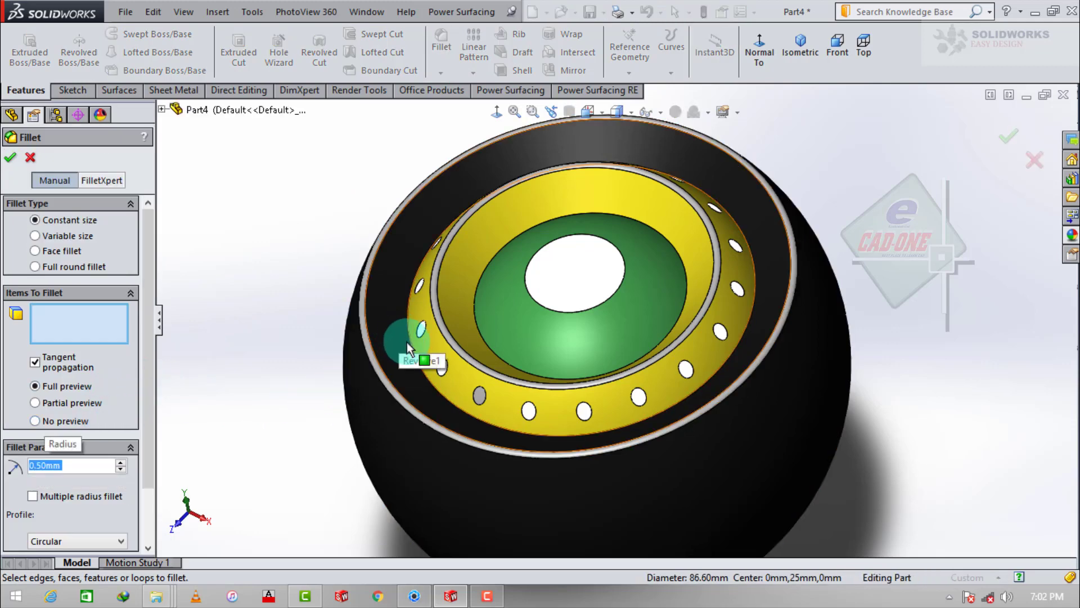
key(Escape)
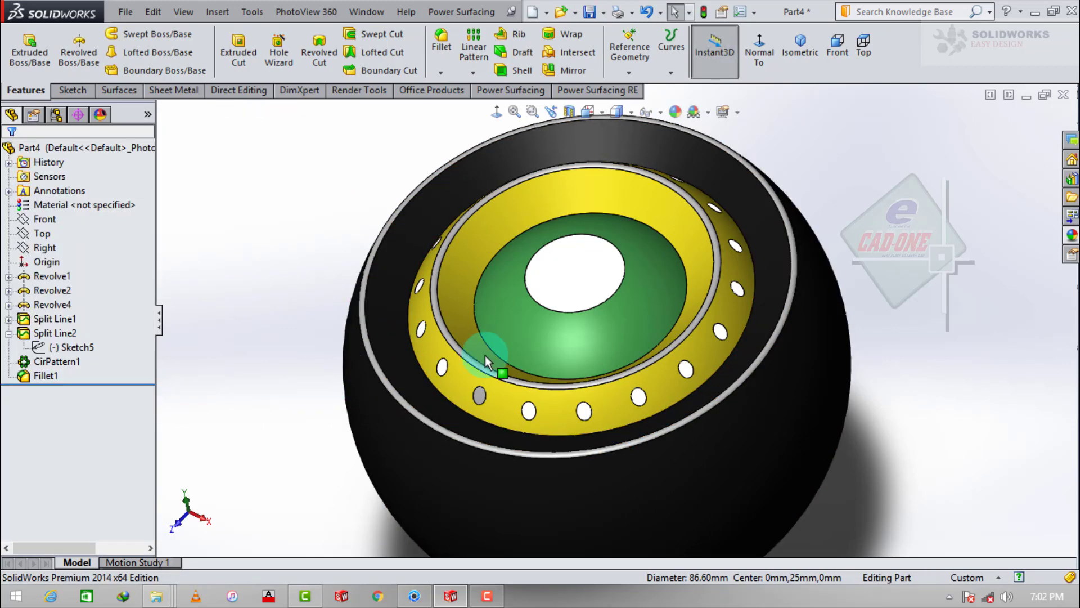
- Apply black high gloss plastic to the outer shell
click(779, 338)
click(1071, 235)
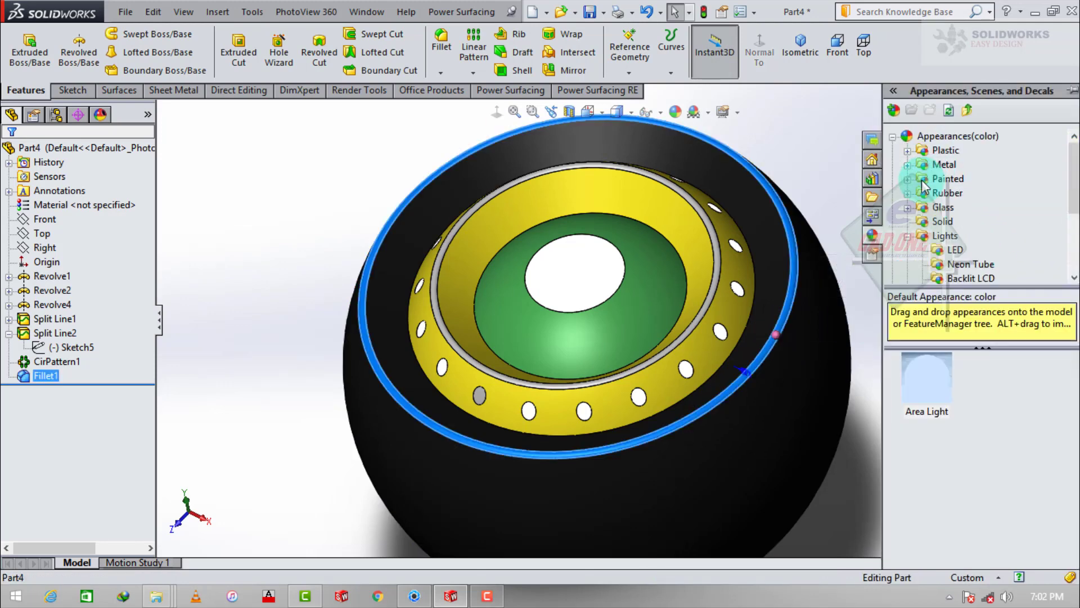
double_click(945, 150)
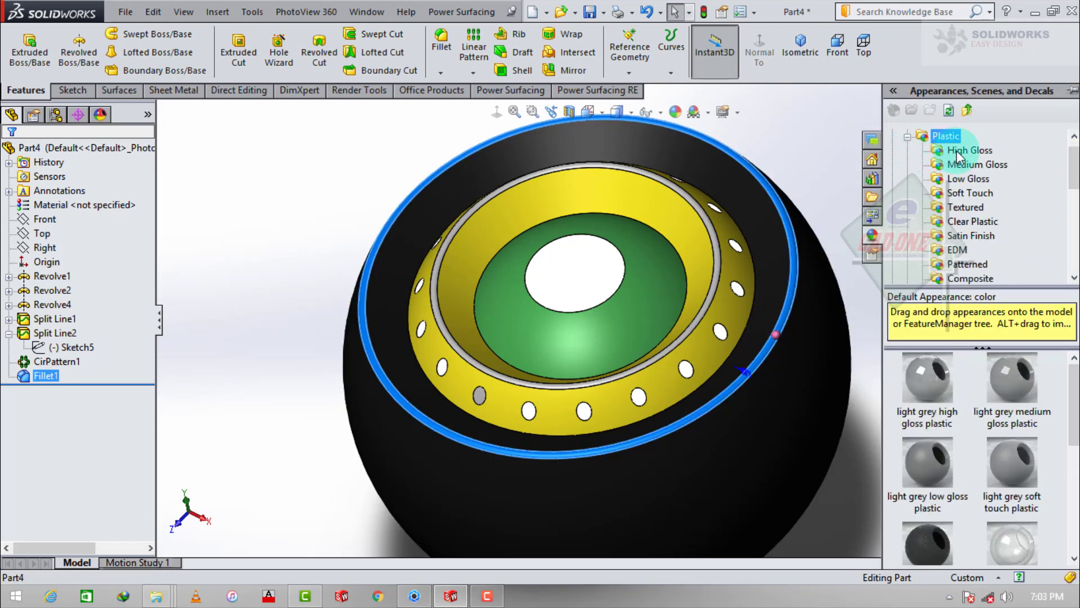
click(963, 151)
scroll(1006, 450, down, 2)
mouse_move(1011, 512)
mouse_down()
mouse_move(756, 328)
mouse_move(704, 312)
mouse_up()
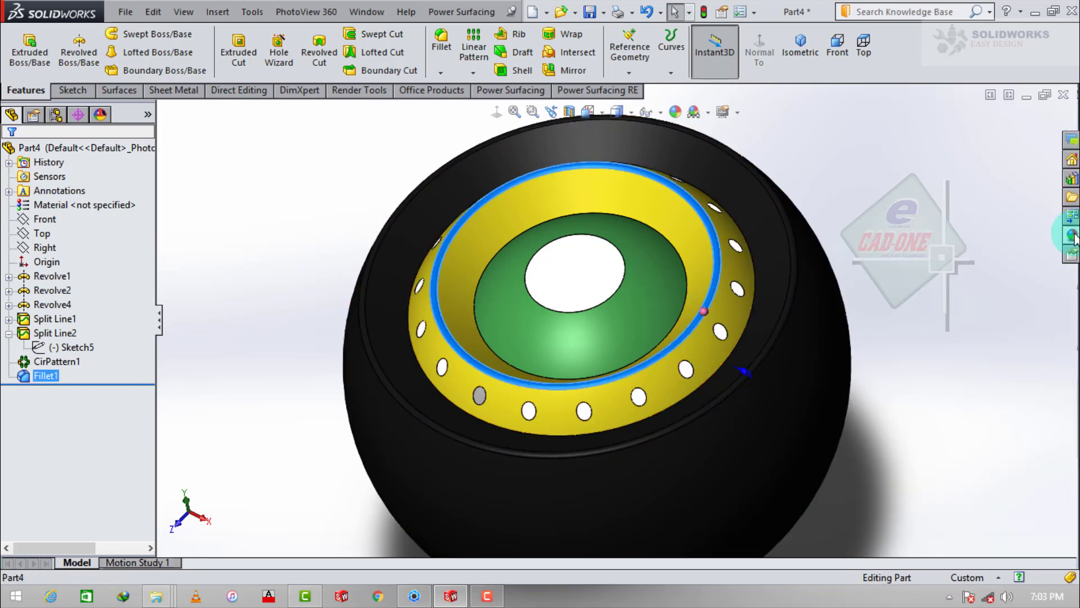
- Apply yellow high gloss plastic to the inner ring
click(1071, 235)
scroll(983, 453, down, 2)
scroll(982, 467, down, 2)
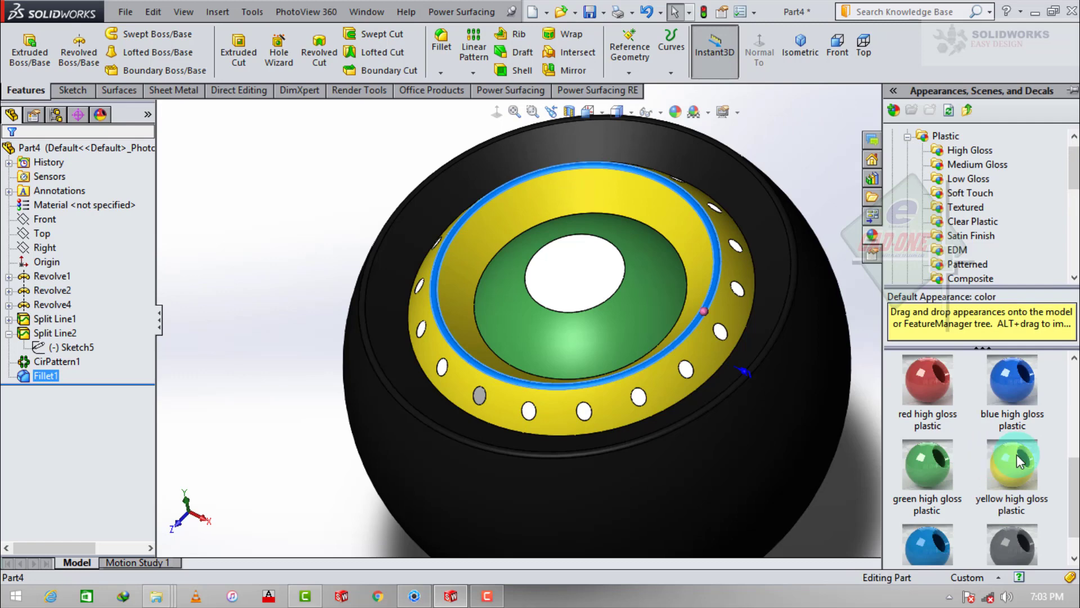
drag(1020, 462, 785, 386)
scroll(782, 383, up, 3)
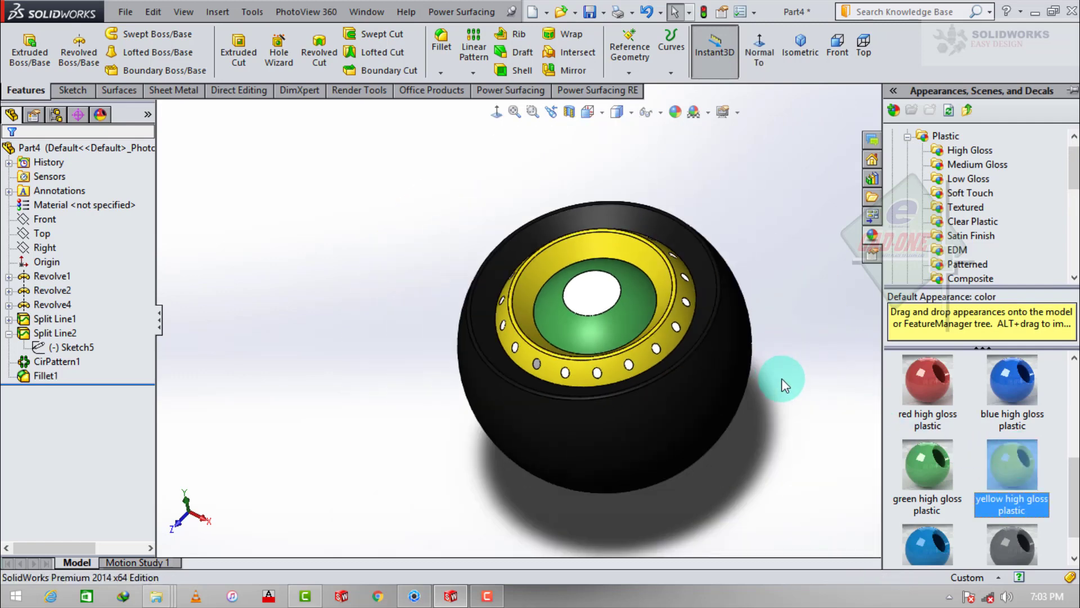
middle_drag(784, 385, 788, 367)
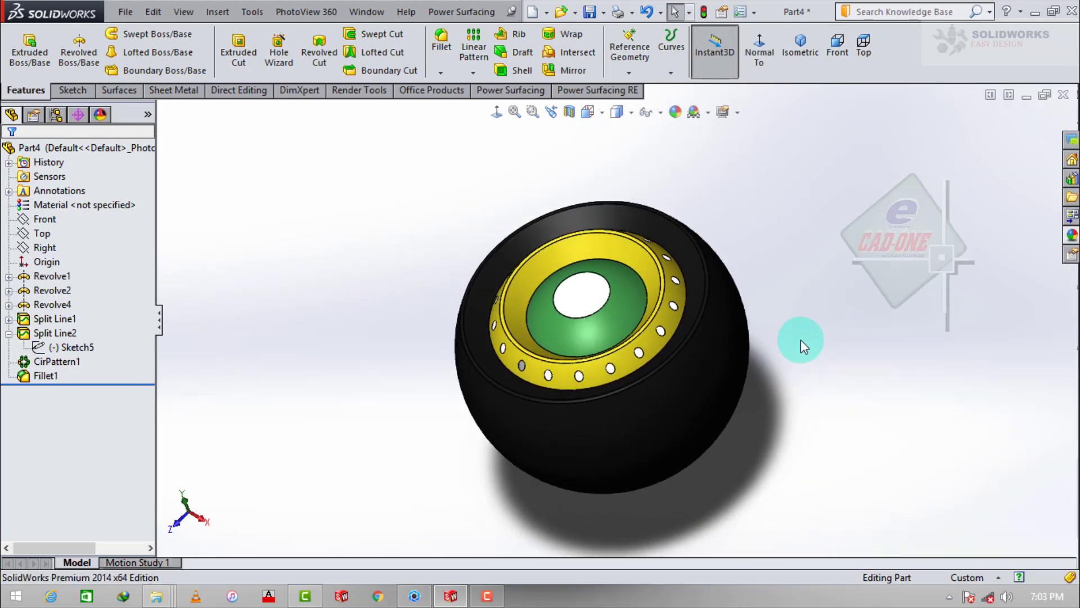
- Save the part as 'Design 1' in the Desktop folder
key(ctrl+s)
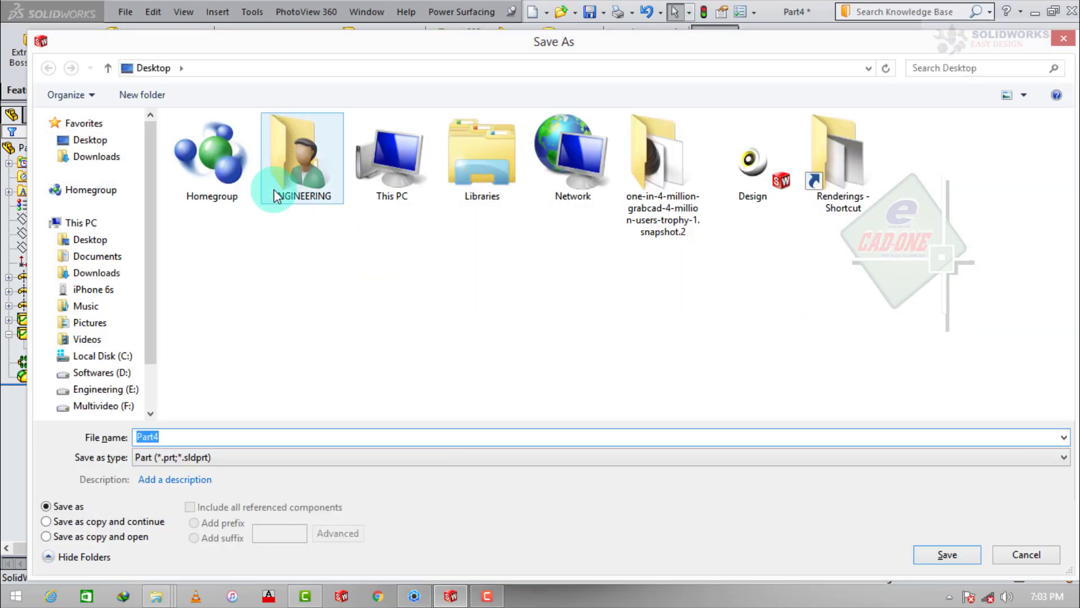
click(106, 141)
click(318, 443)
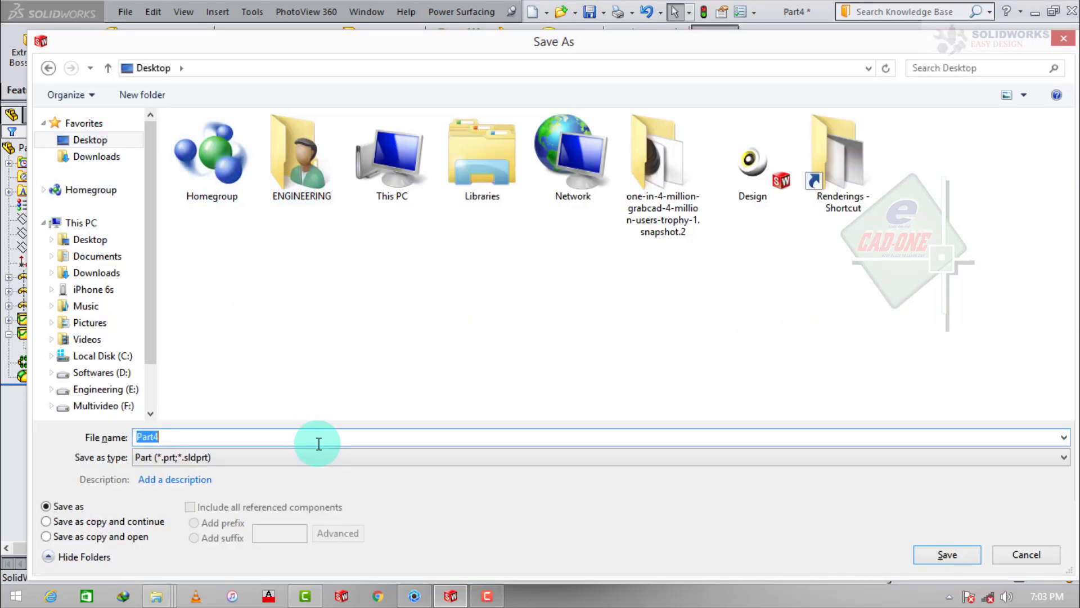
text(Design 1)
click(951, 558)
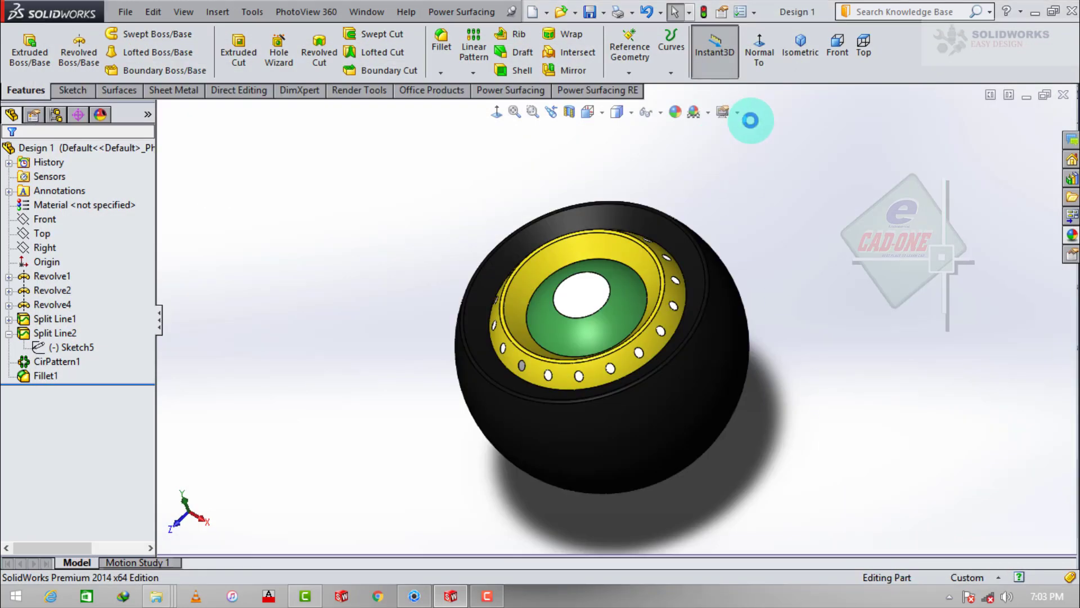
- Apply the Reflective Floor Black scene, shade the model without edges, and view it isometrically
click(707, 112)
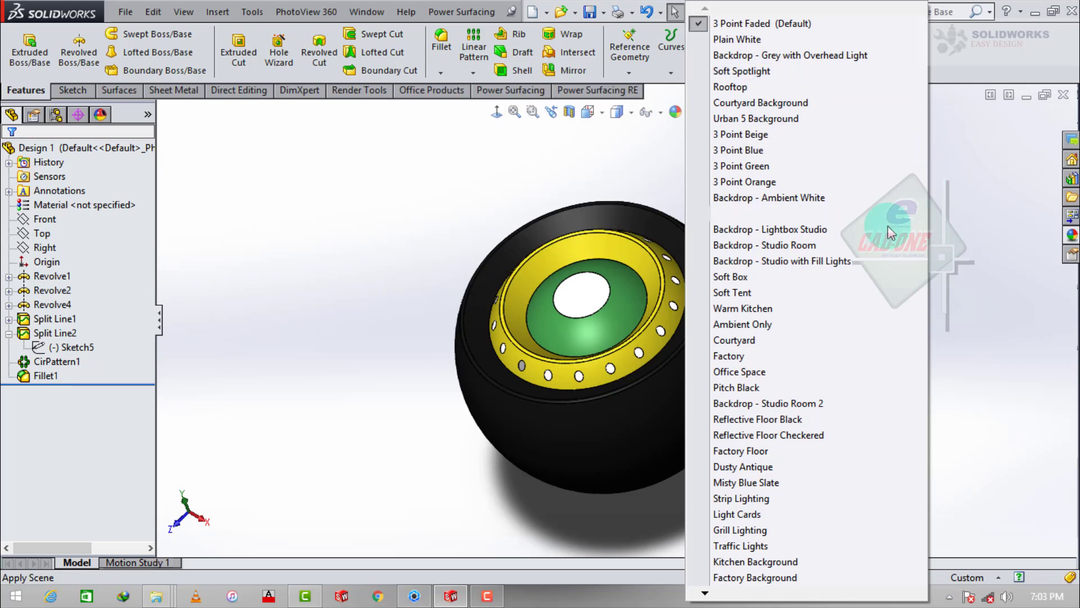
click(826, 421)
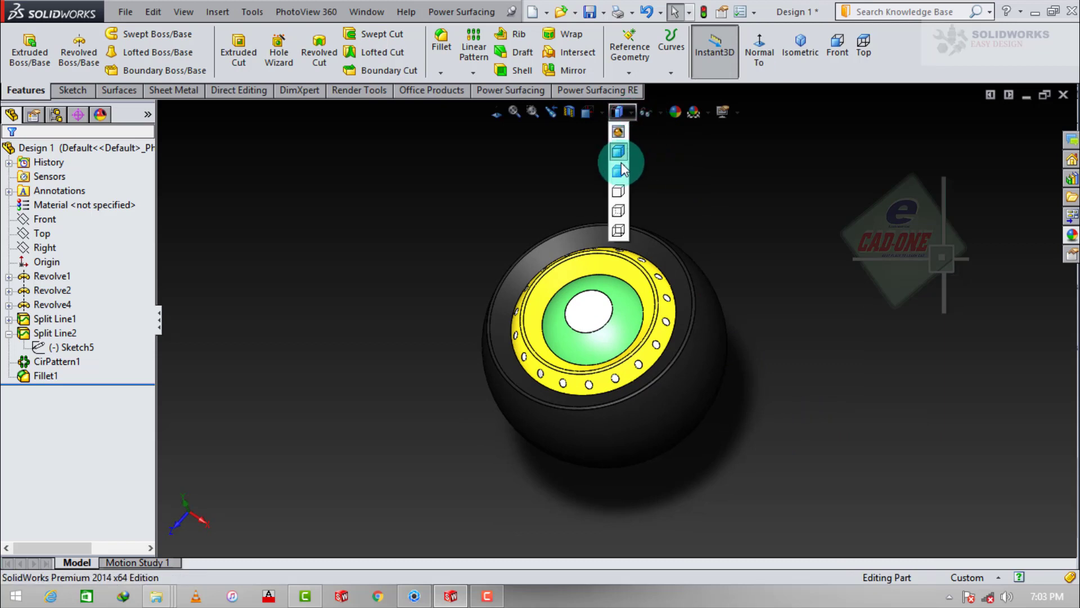
click(620, 167)
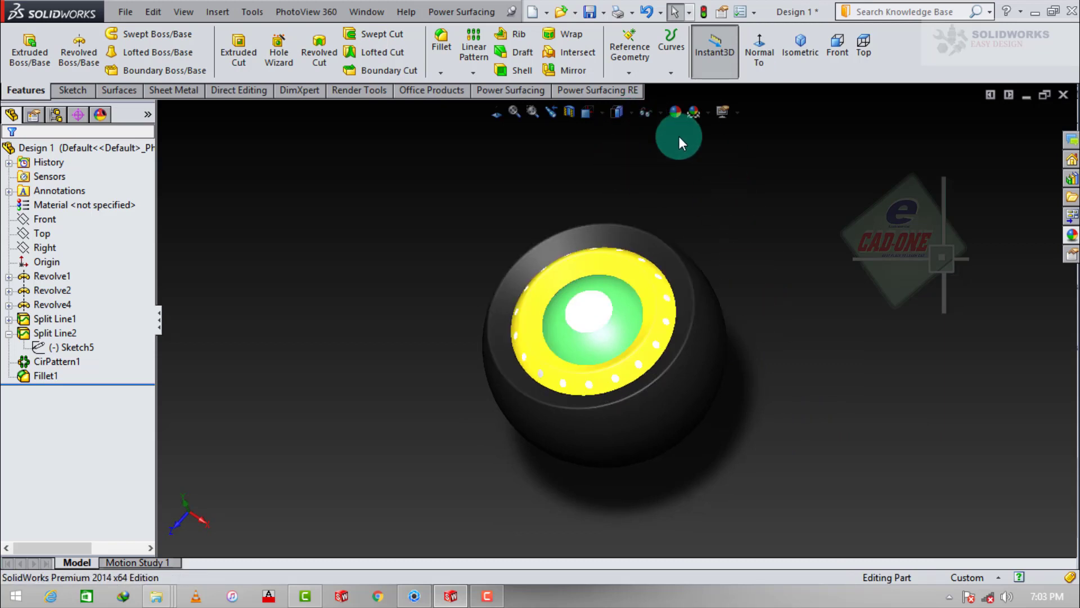
click(548, 115)
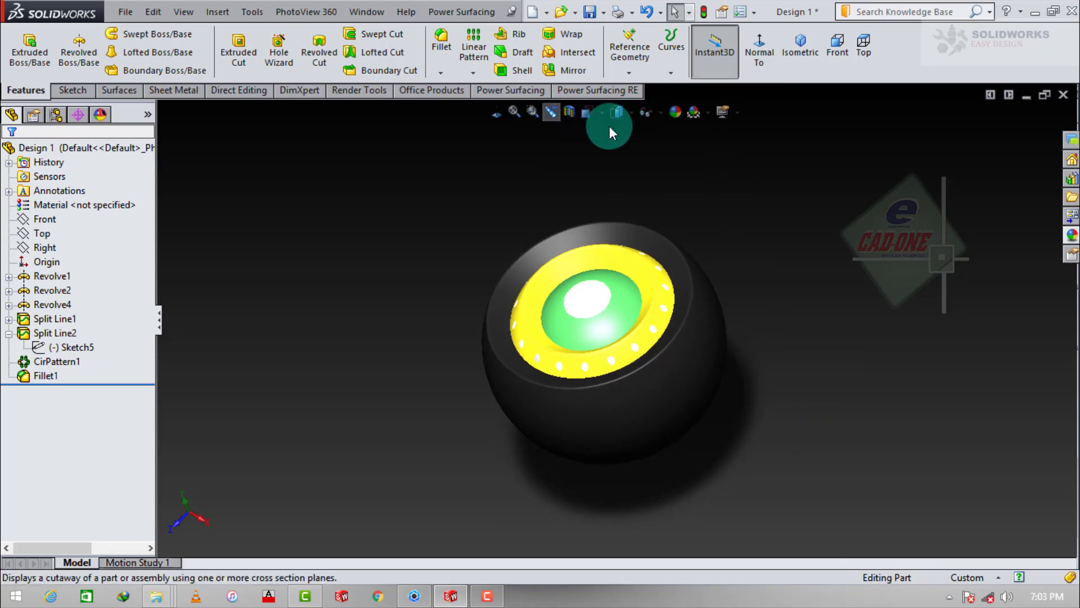
click(797, 52)
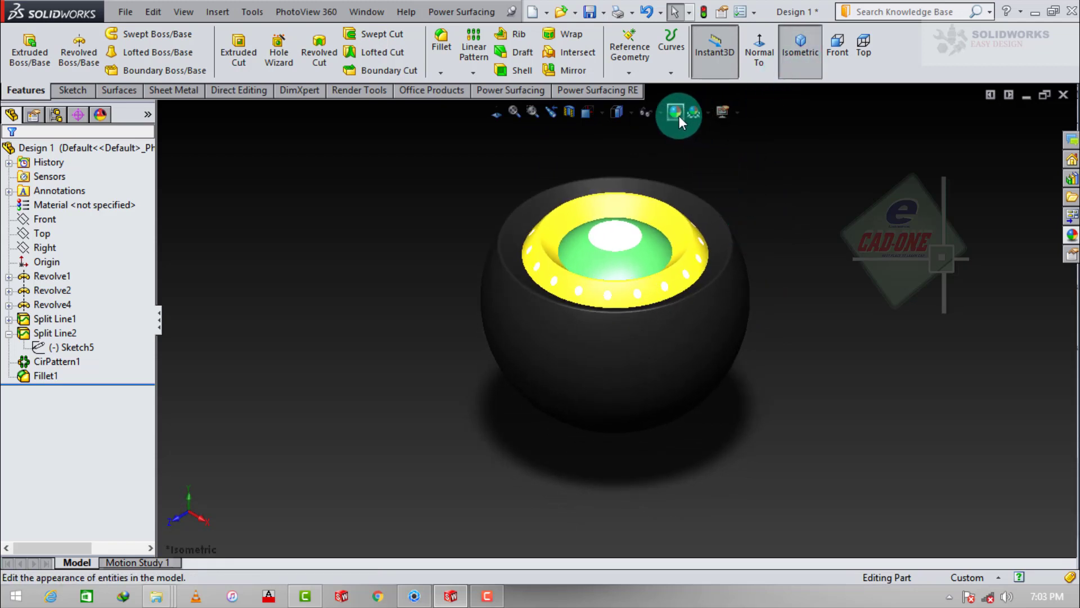
- Rotate the whole body 45° about X using Direct Editing's Move/Copy Bodies
click(242, 90)
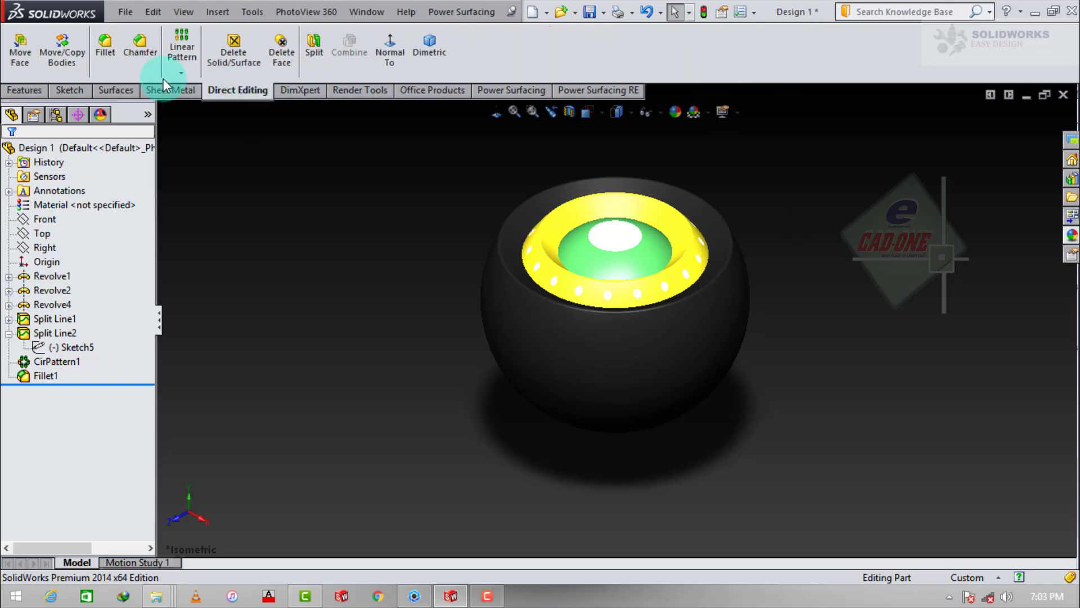
click(546, 340)
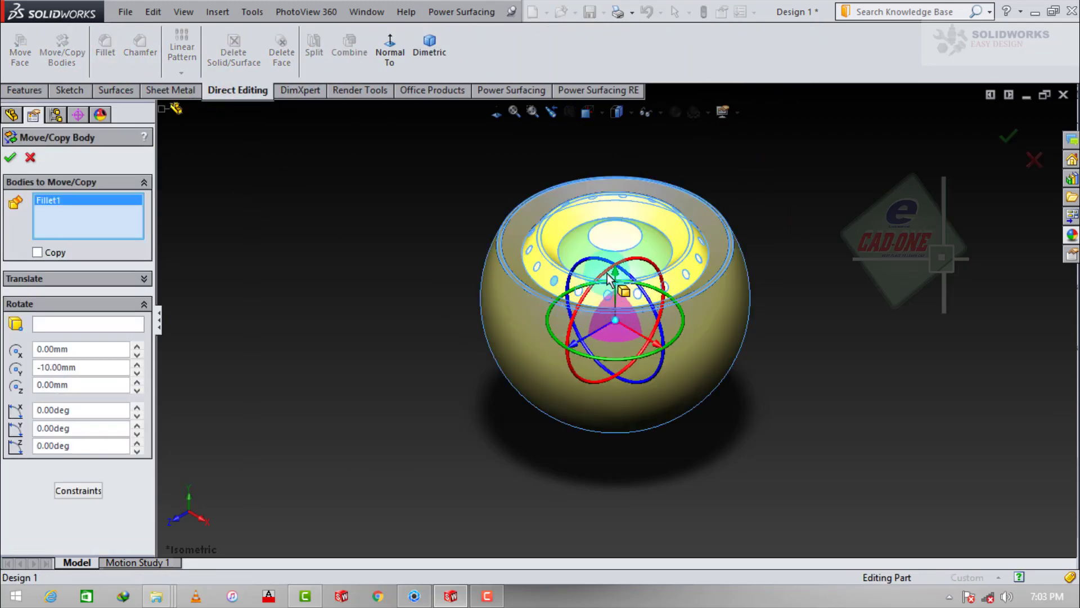
drag(607, 277, 270, 378)
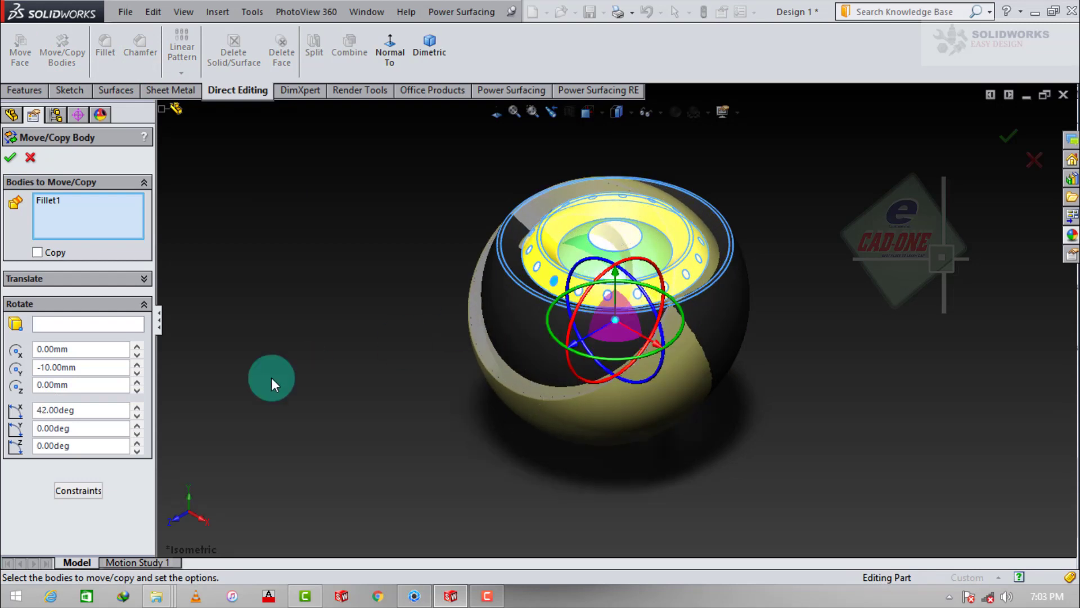
click(95, 419)
drag(103, 405, 30, 411)
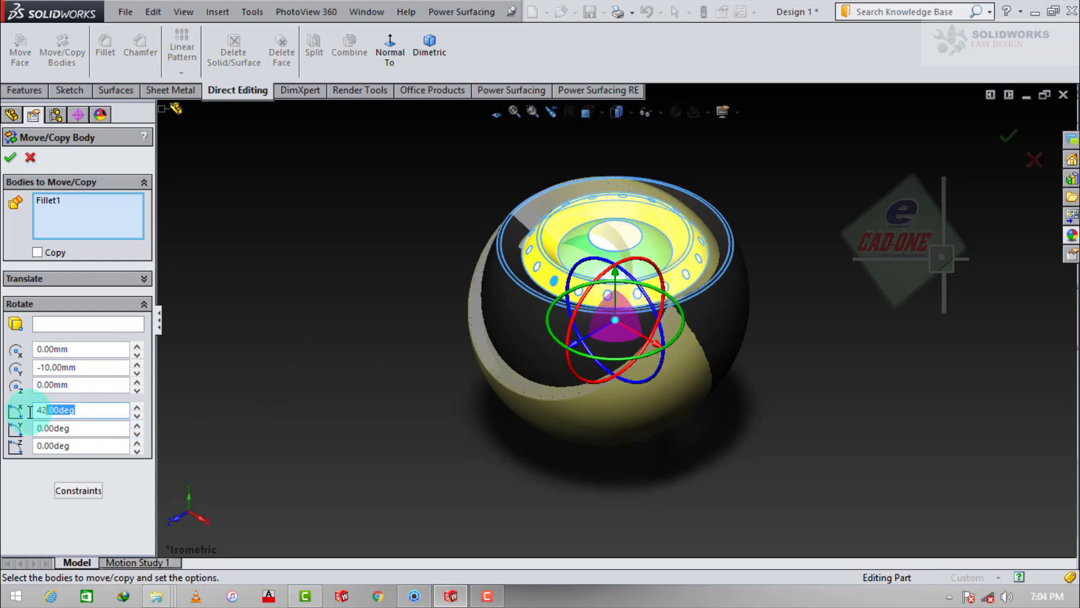
text(45)
key(Return)
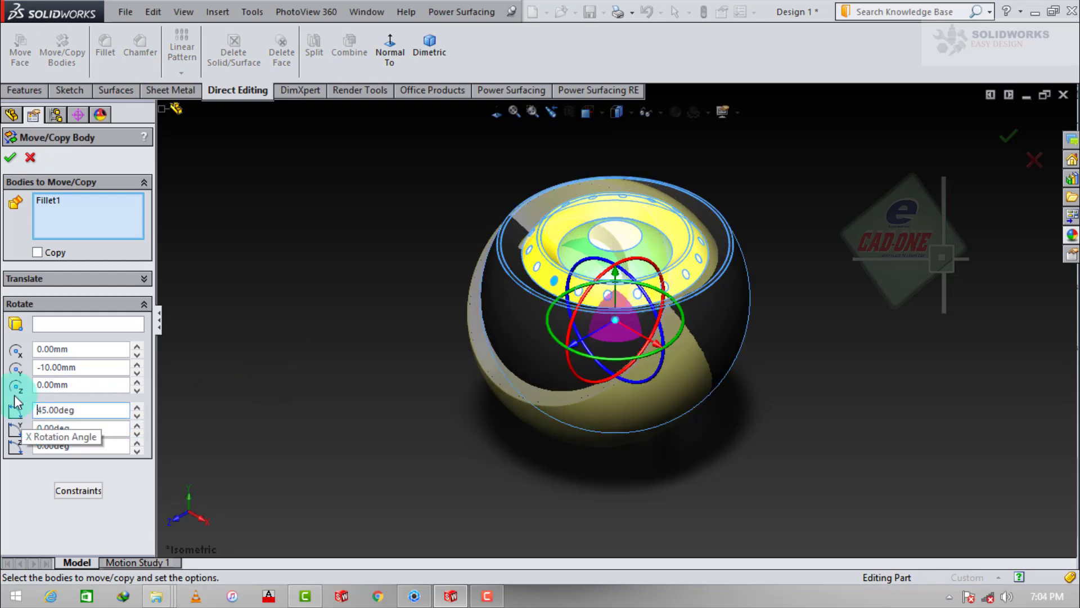
click(13, 161)
click(762, 273)
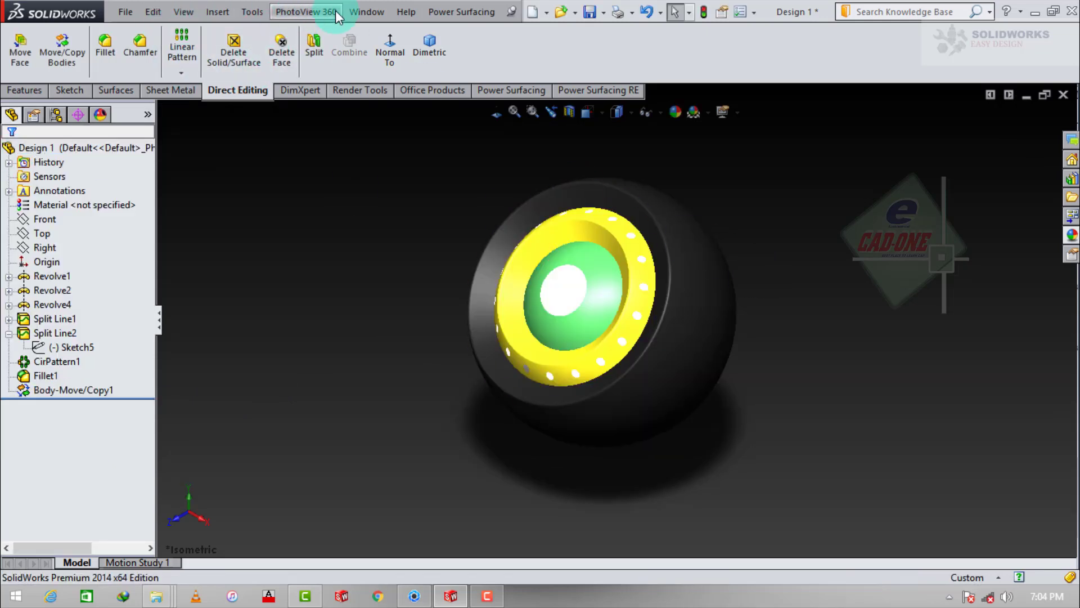
- Import the Design 1 part from the Desktop into KeyShot with default import settings
click(315, 11)
click(346, 144)
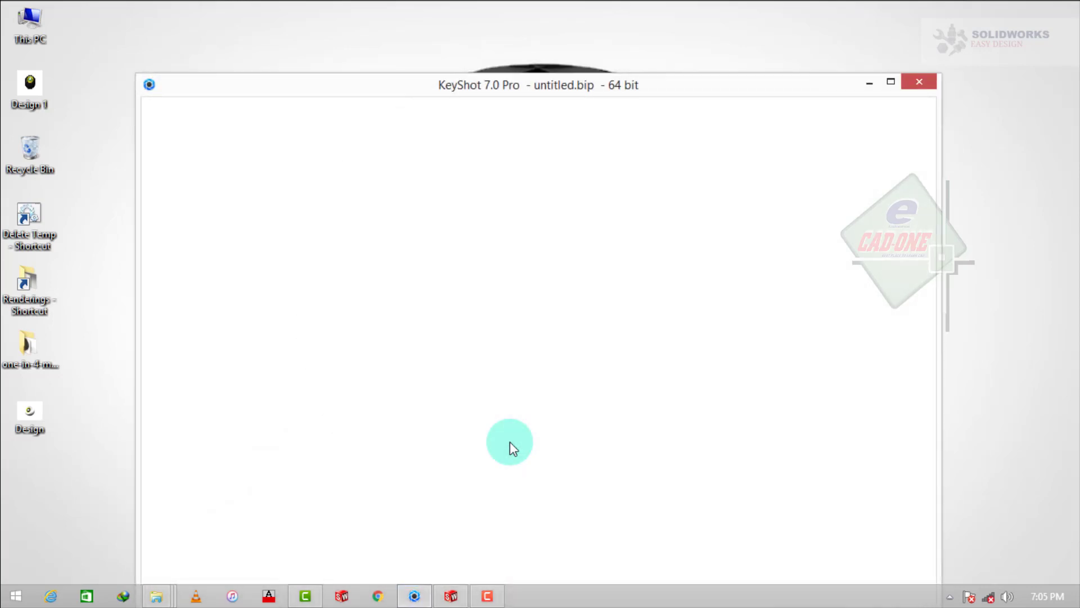
click(893, 83)
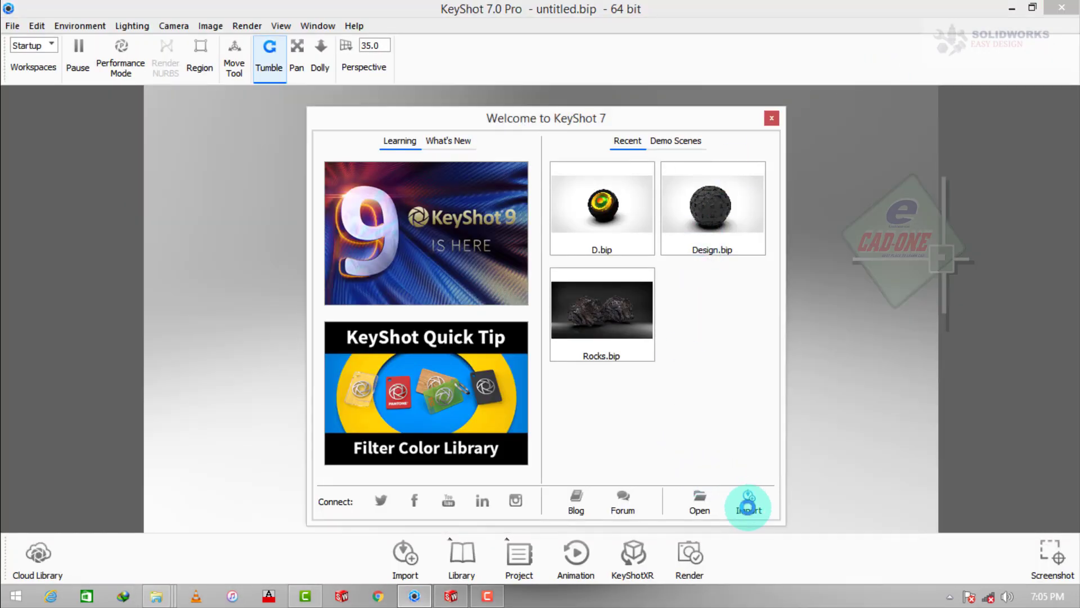
click(748, 504)
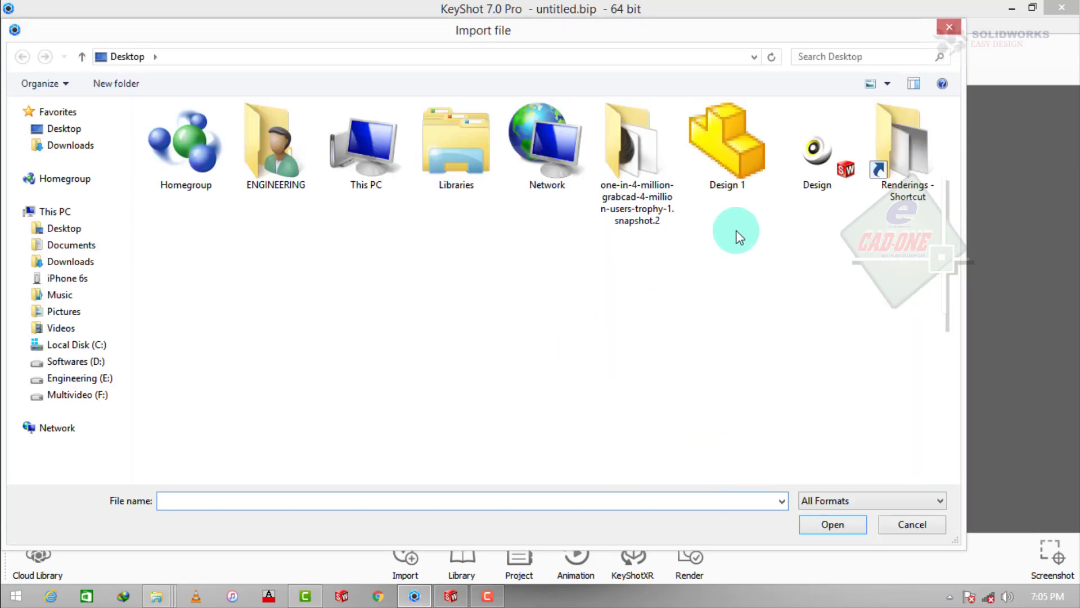
click(750, 190)
click(832, 526)
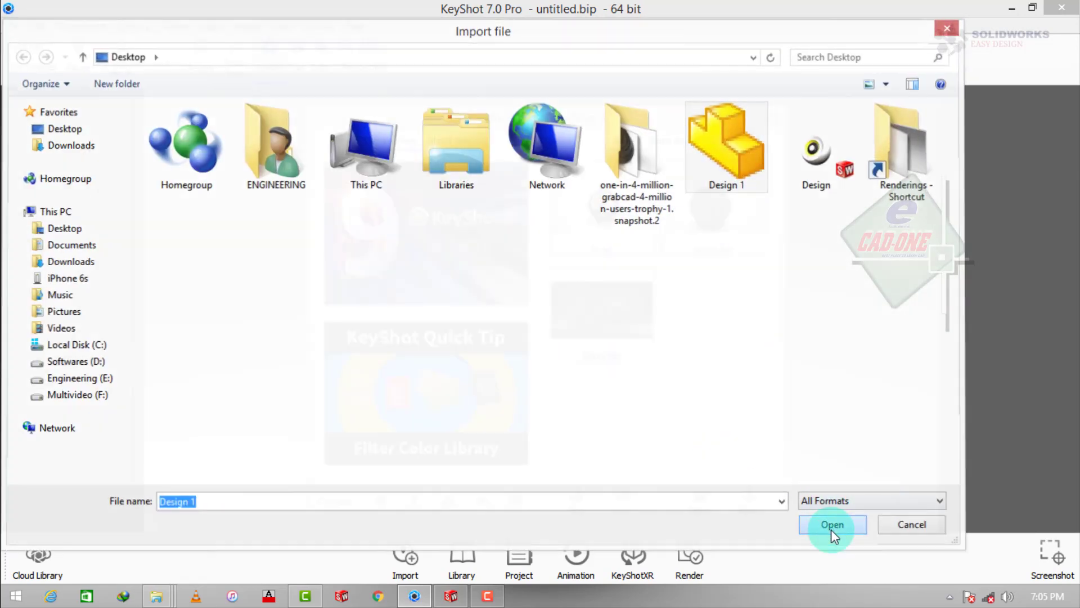
click(612, 387)
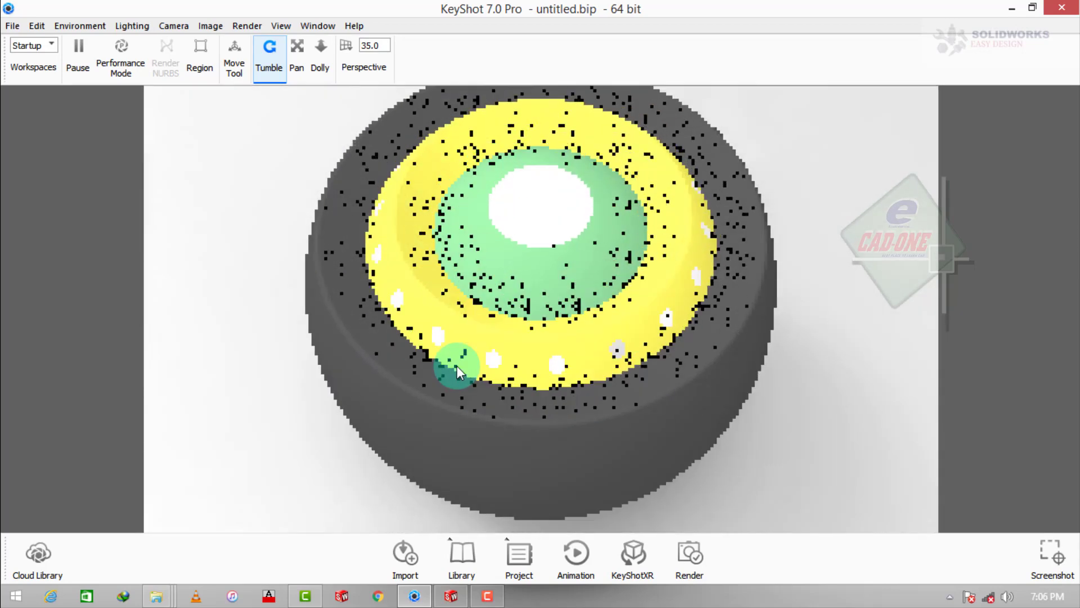
- Toggle the occlusion ground shadows and ground reflections
drag(572, 283, 373, 363)
click(476, 579)
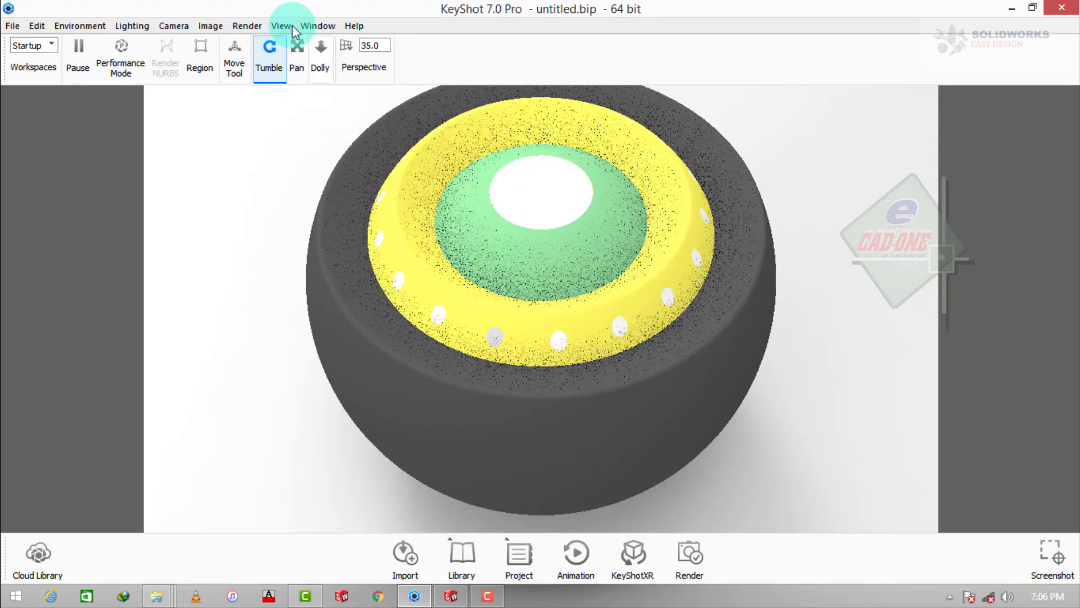
click(83, 25)
click(84, 89)
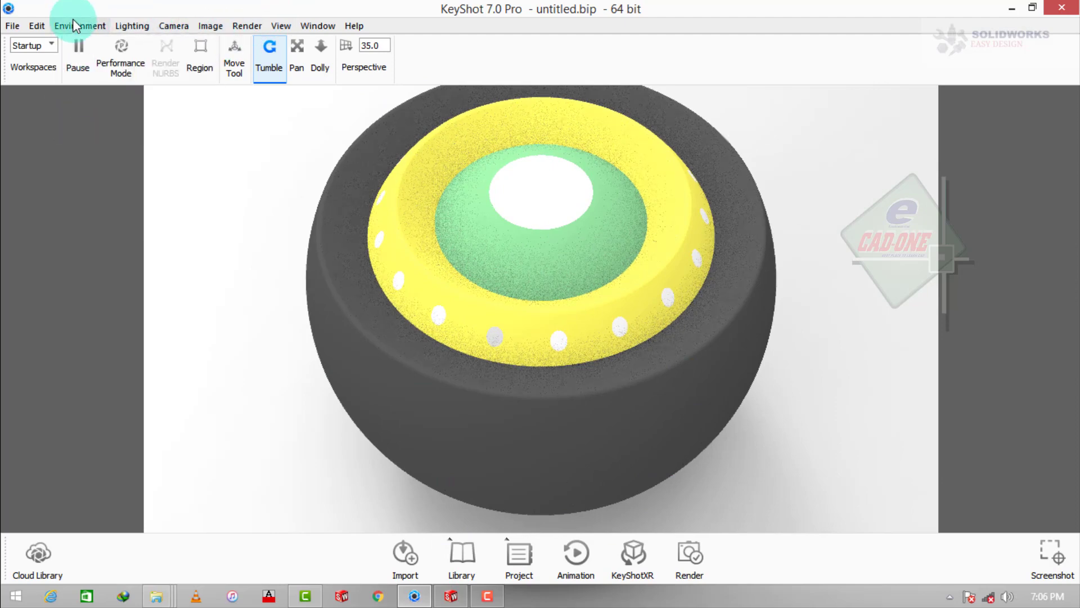
click(73, 23)
click(82, 101)
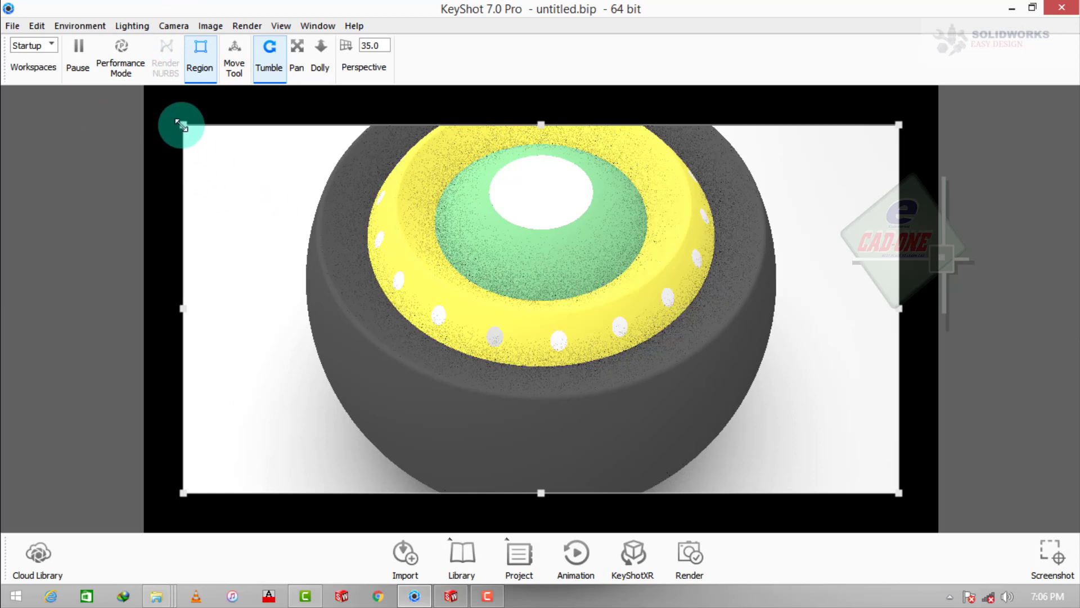
- Resize then disable region rendering, orbit to a top-down angle, and return to SolidWorks
drag(181, 126, 80, 48)
drag(898, 493, 939, 533)
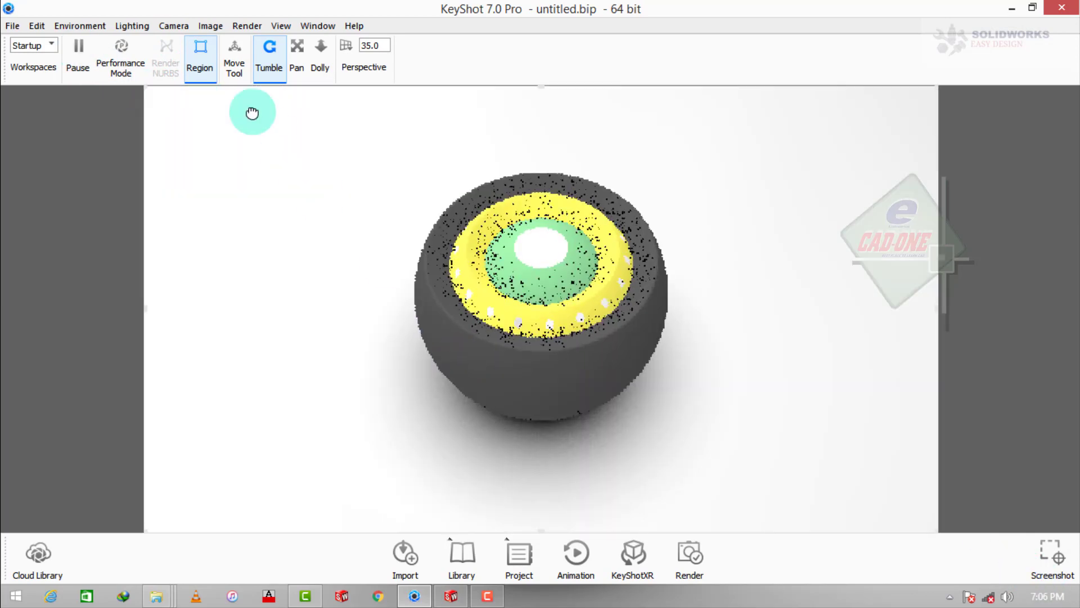
click(190, 66)
mouse_move(598, 399)
mouse_down()
mouse_move(544, 409)
mouse_move(385, 345)
mouse_move(349, 373)
mouse_move(573, 403)
mouse_up()
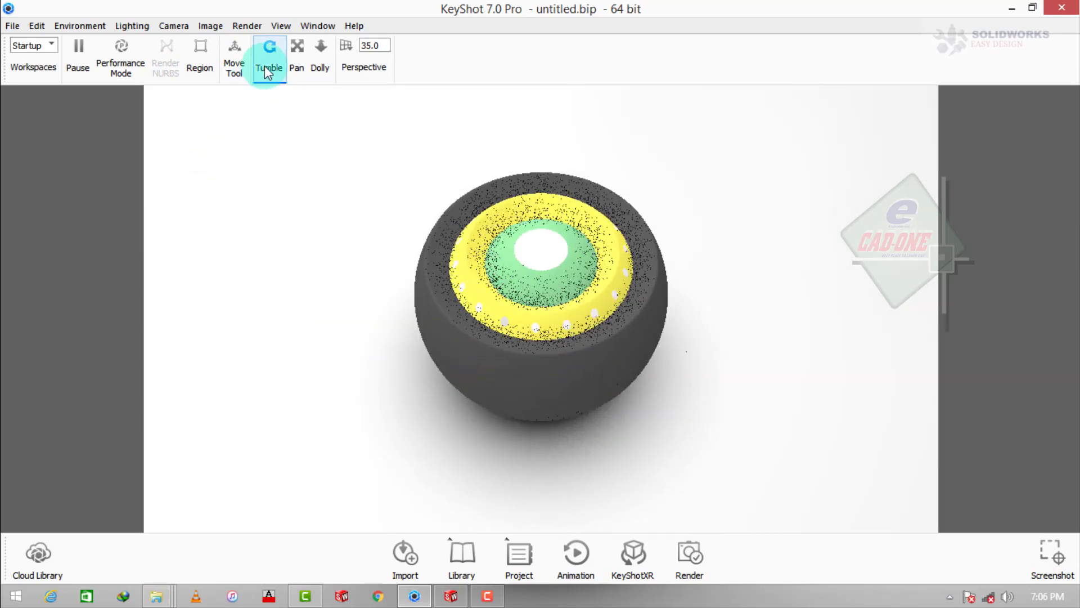
click(206, 66)
mouse_move(625, 332)
mouse_down()
mouse_move(475, 331)
mouse_move(441, 348)
mouse_move(437, 366)
mouse_move(484, 408)
mouse_move(612, 404)
mouse_move(608, 339)
mouse_move(597, 361)
mouse_move(461, 376)
mouse_move(517, 153)
mouse_move(545, 366)
mouse_up()
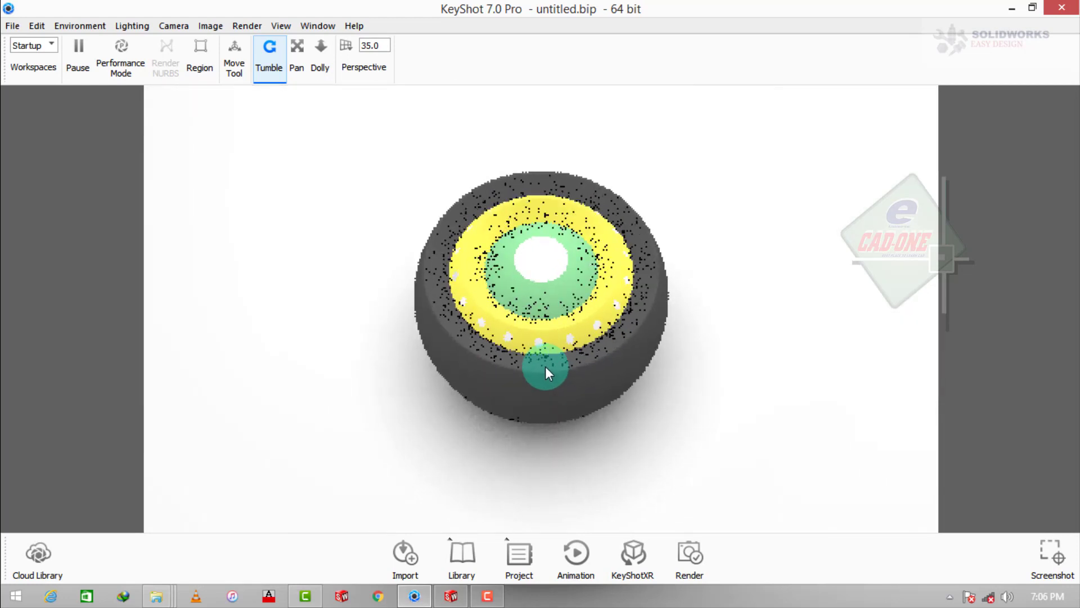
click(451, 595)
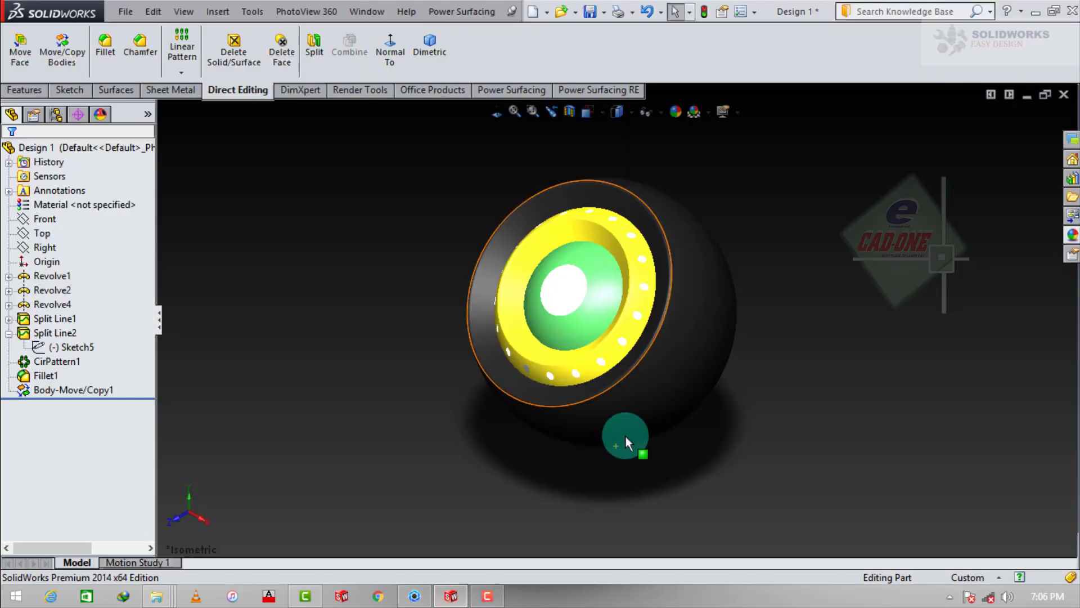
- Discard the current KeyShot scene, start a new one, and re-import Design 1.SLDPRT
click(453, 595)
click(12, 26)
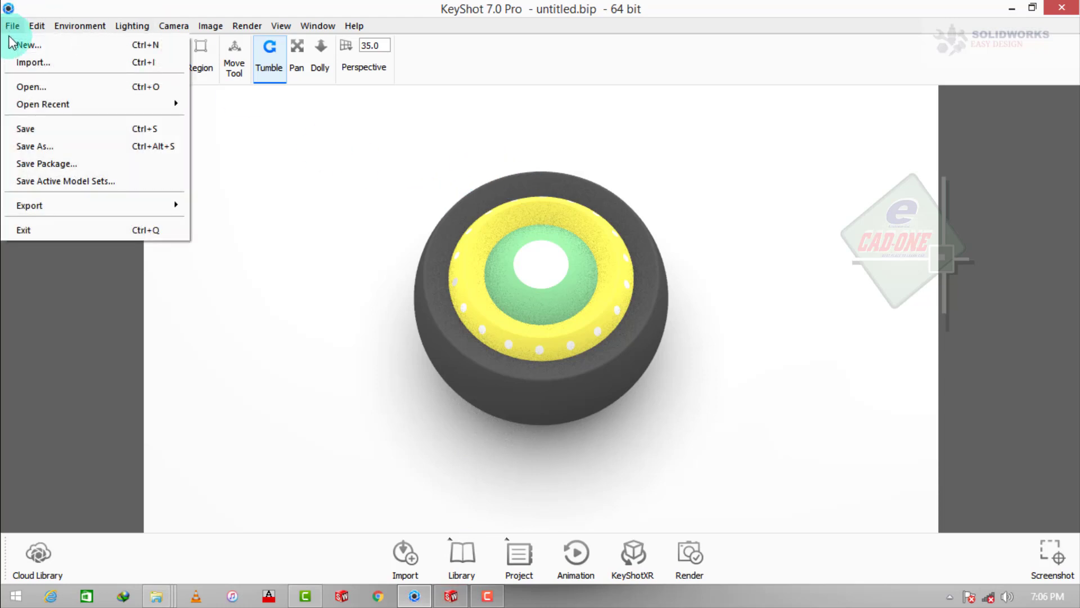
click(23, 44)
click(584, 309)
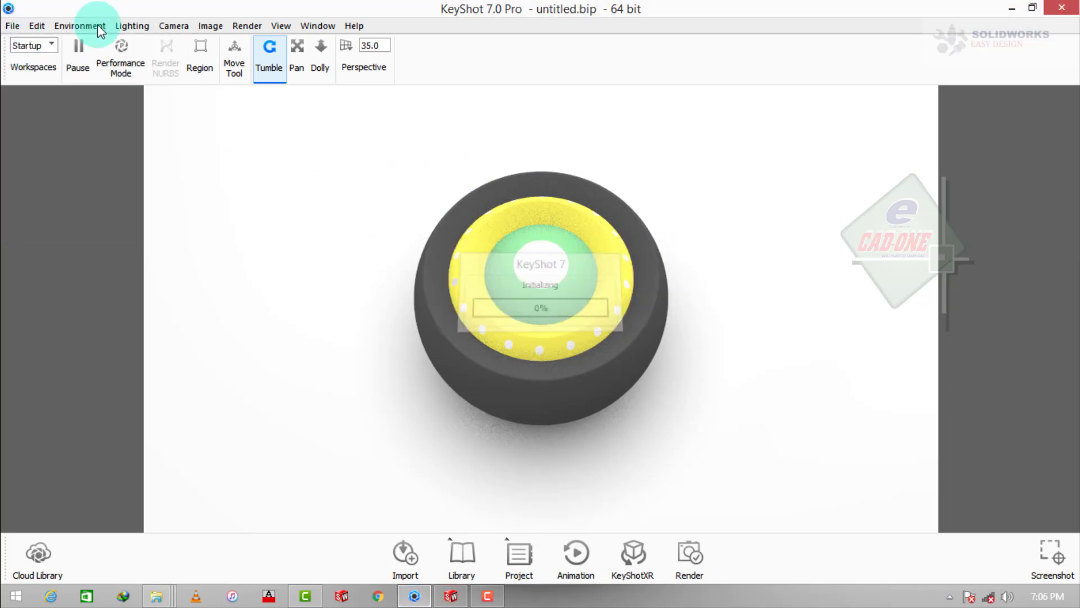
click(12, 26)
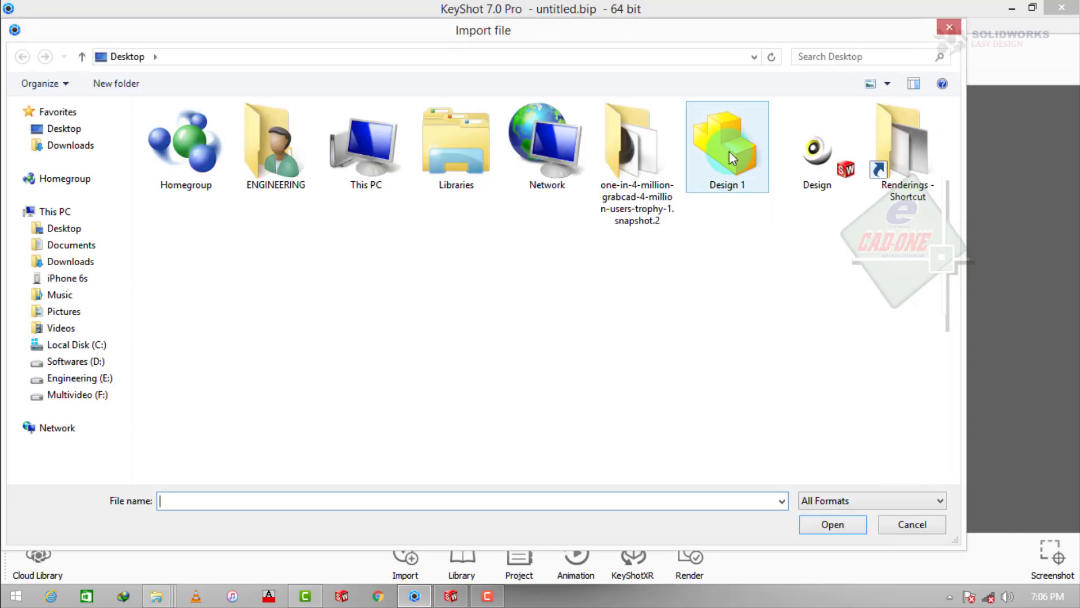
double_click(729, 151)
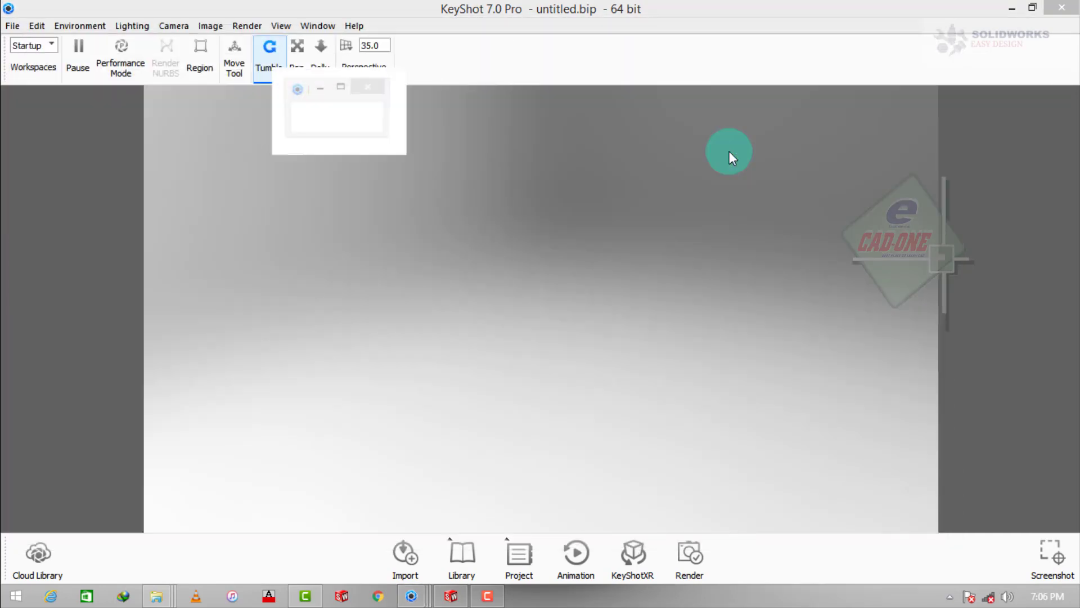
click(612, 387)
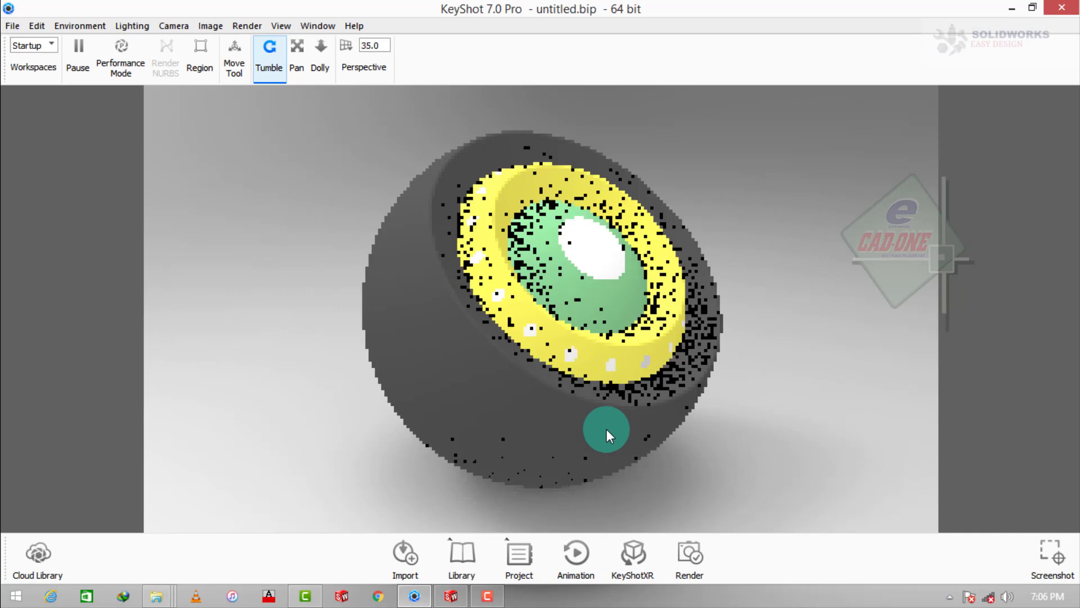
mouse_move(607, 428)
mouse_down()
mouse_move(289, 405)
mouse_move(574, 337)
mouse_move(549, 396)
mouse_move(572, 414)
mouse_up()
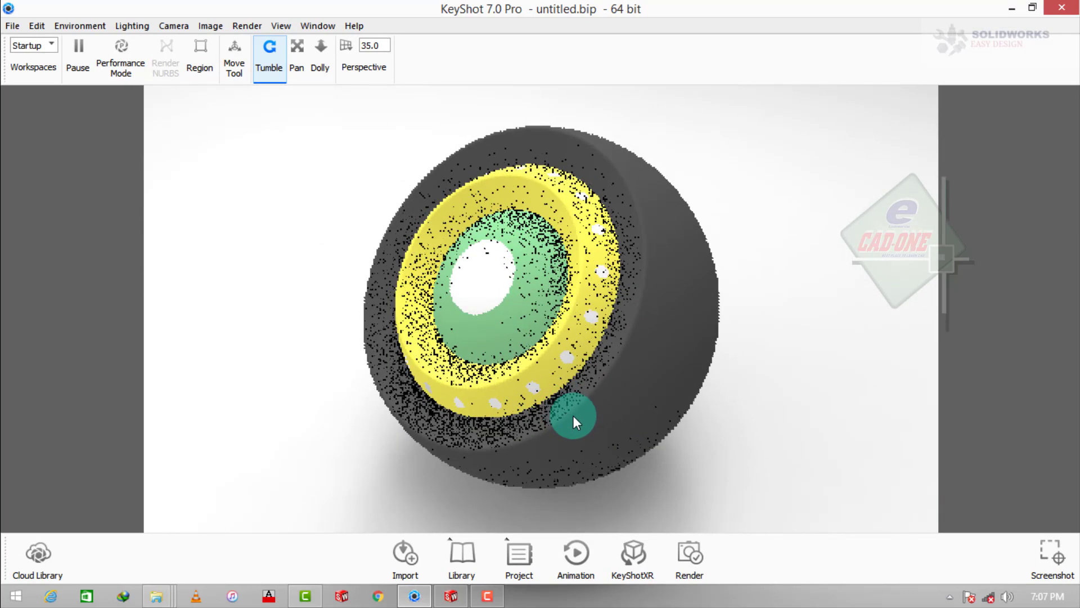
- Drop Infrared Gradient on the core and glossy black paint on the outer sphere
click(462, 556)
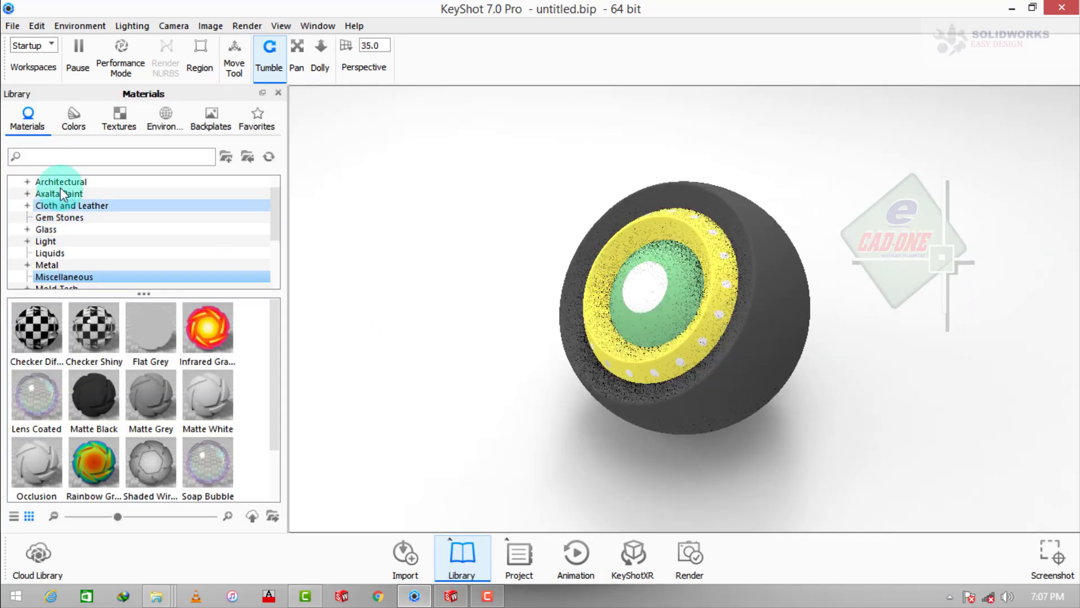
mouse_move(207, 326)
mouse_down()
mouse_move(498, 325)
mouse_move(649, 285)
mouse_up()
click(121, 419)
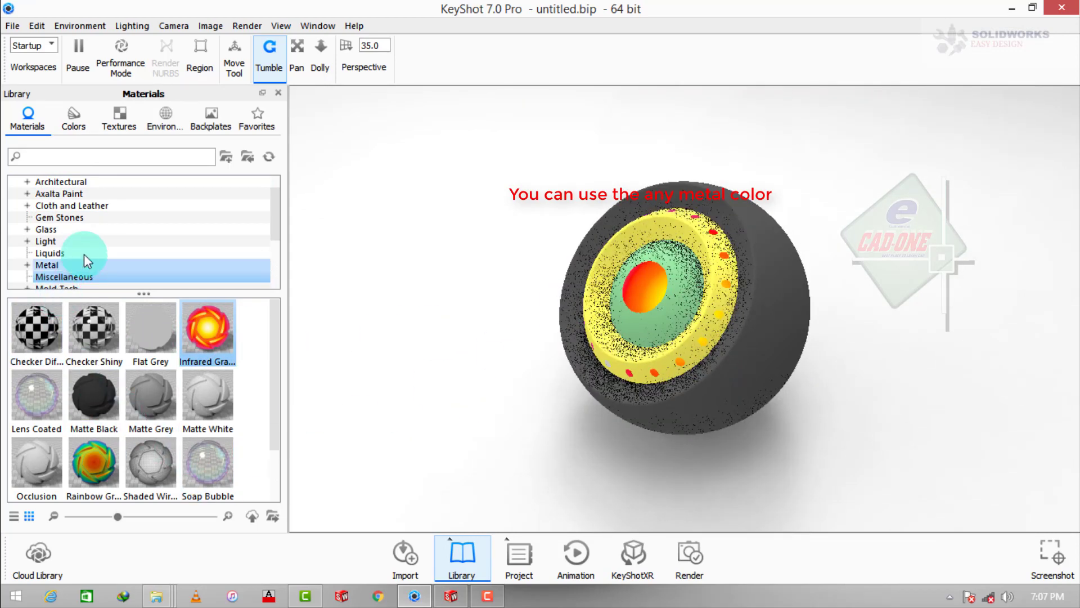
scroll(84, 242, down, 3)
click(67, 206)
drag(39, 335, 771, 363)
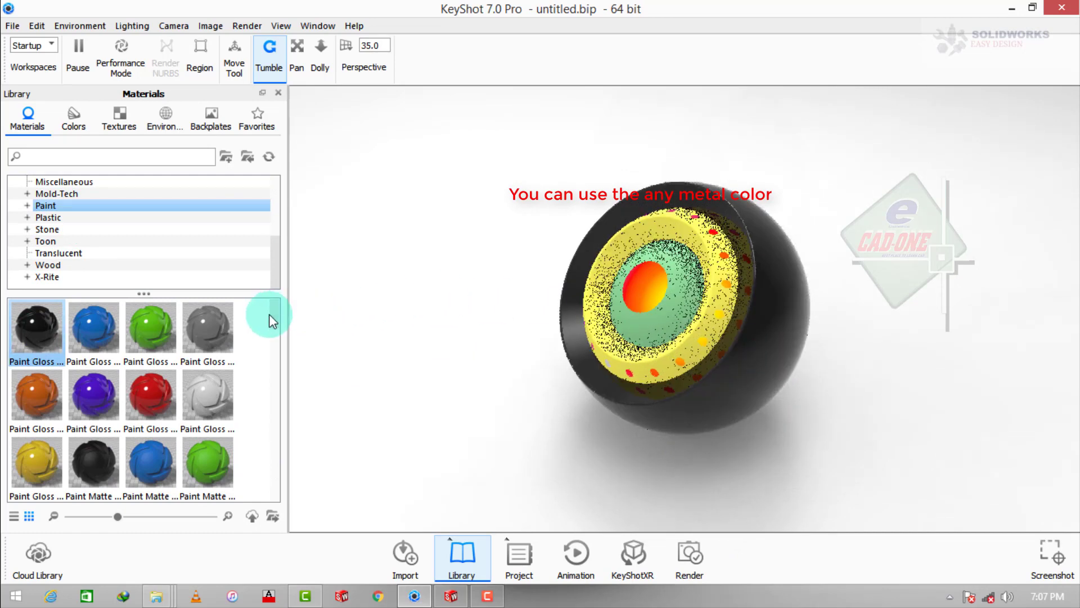
- Apply Axalta Paint Solar Eclipse to the ring and Red Hot Metal to the core
scroll(79, 219, up, 5)
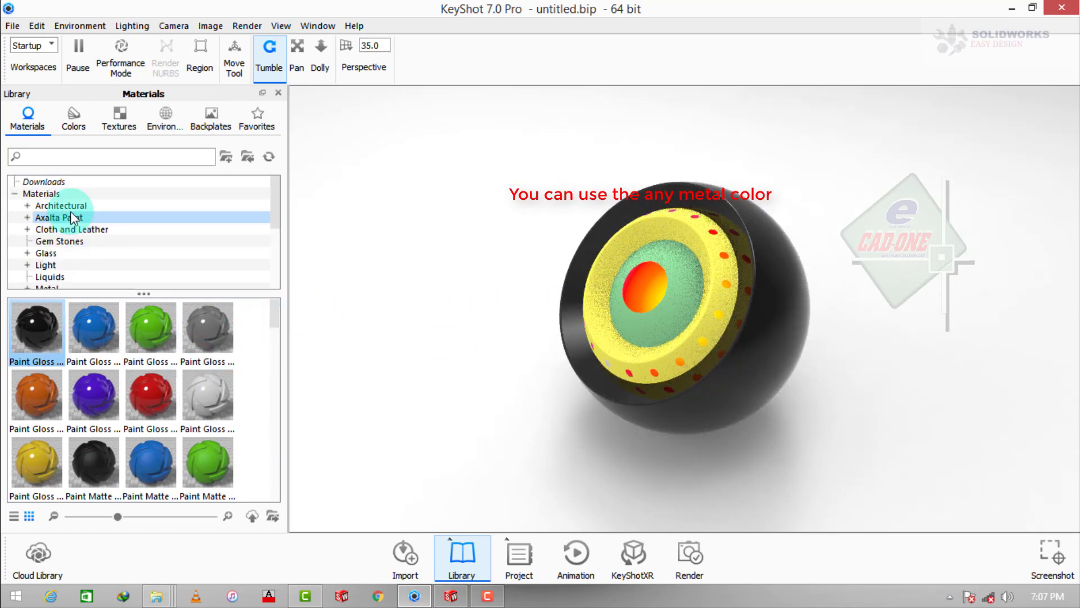
click(70, 216)
scroll(194, 383, down, 10)
scroll(208, 349, down, 2)
drag(220, 316, 693, 345)
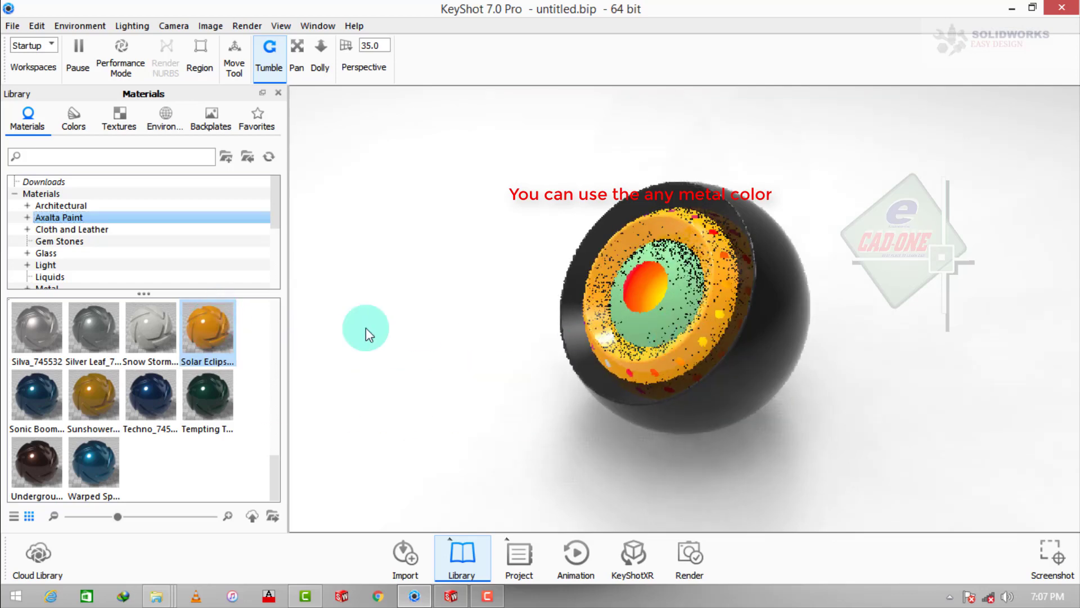
scroll(149, 359, up, 3)
drag(210, 386, 648, 322)
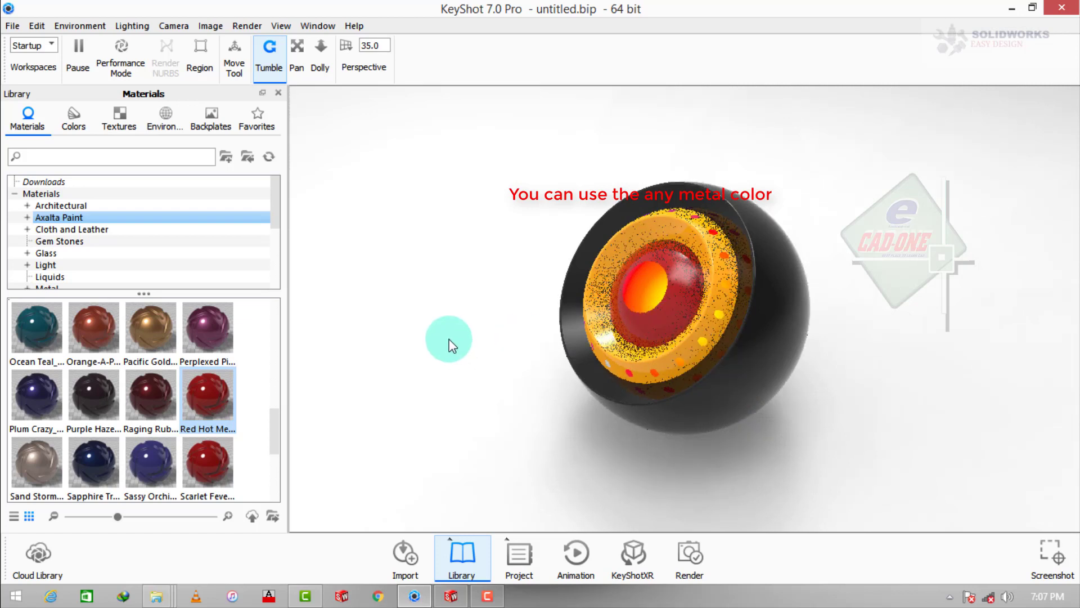
- Set the White Solid Vignette studio backplate behind the model
click(211, 120)
click(48, 229)
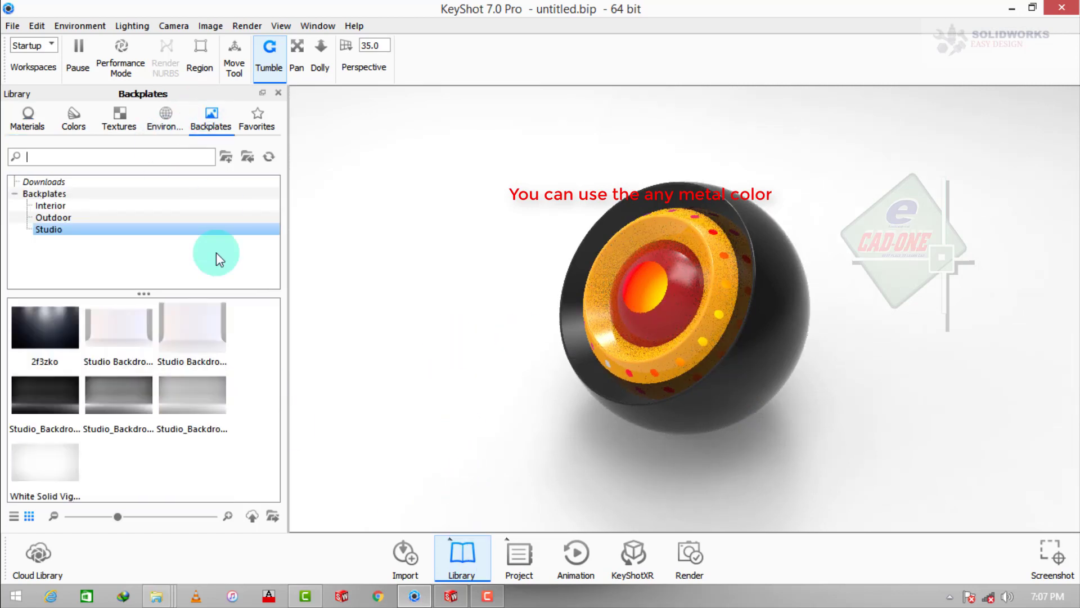
mouse_move(45, 464)
mouse_down()
mouse_move(414, 404)
mouse_move(532, 428)
mouse_up()
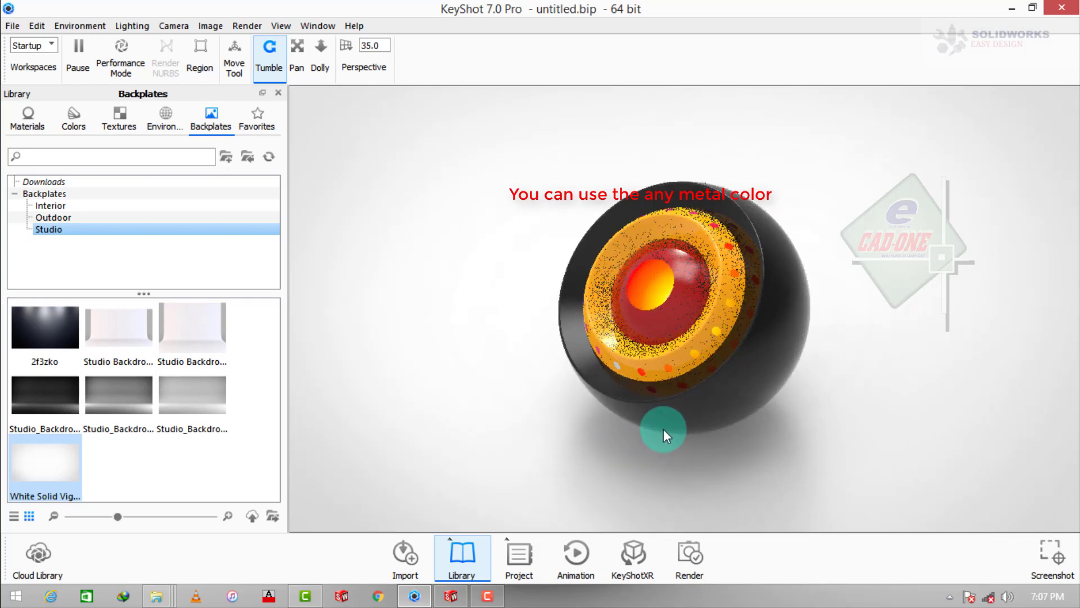
- Light the scene with Los Angeles Sunrise 4K, then switch to Los Angeles Midday 4K
click(165, 116)
click(85, 323)
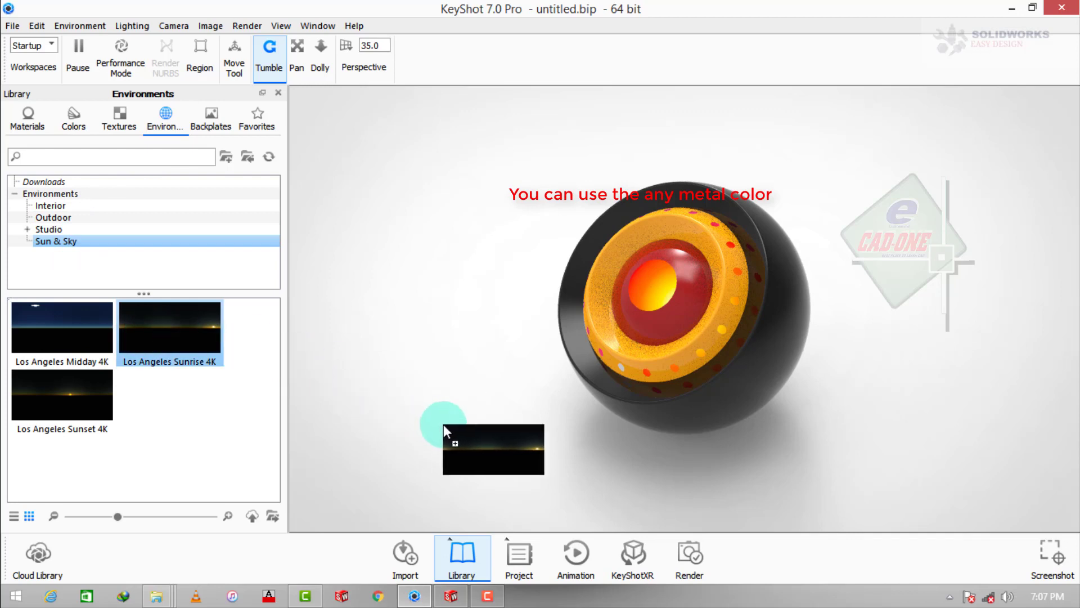
drag(135, 337, 665, 218)
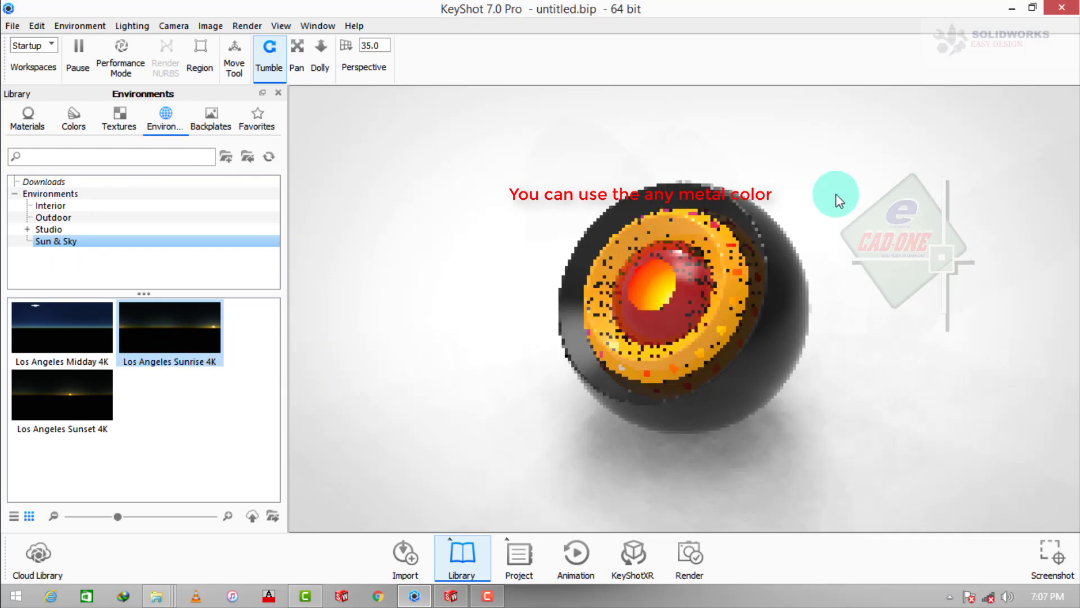
drag(61, 321, 403, 400)
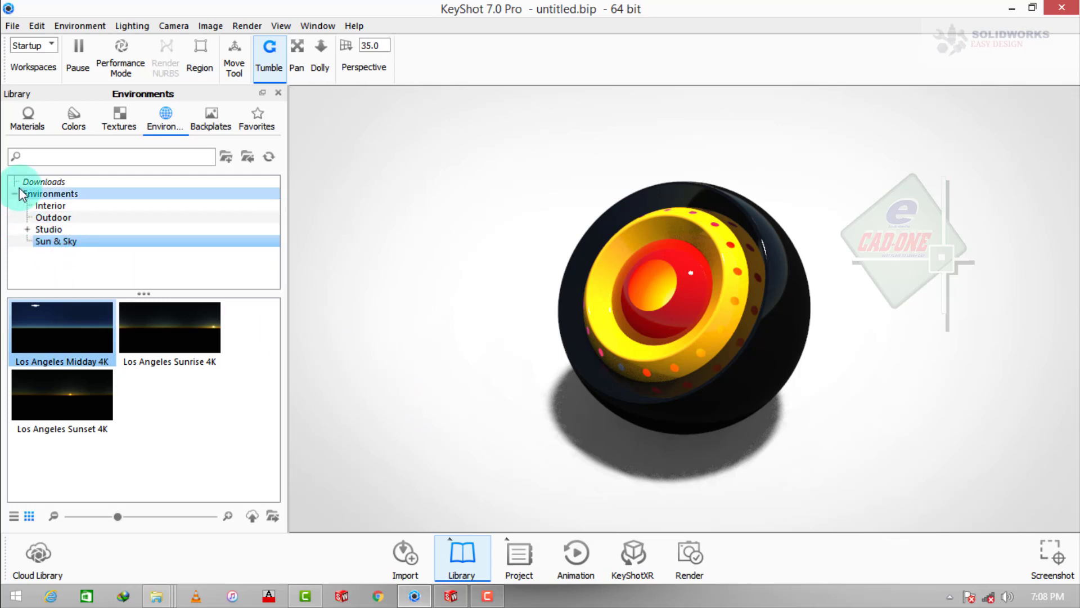
- Apply the Emissive Cool light material to the core
click(1038, 574)
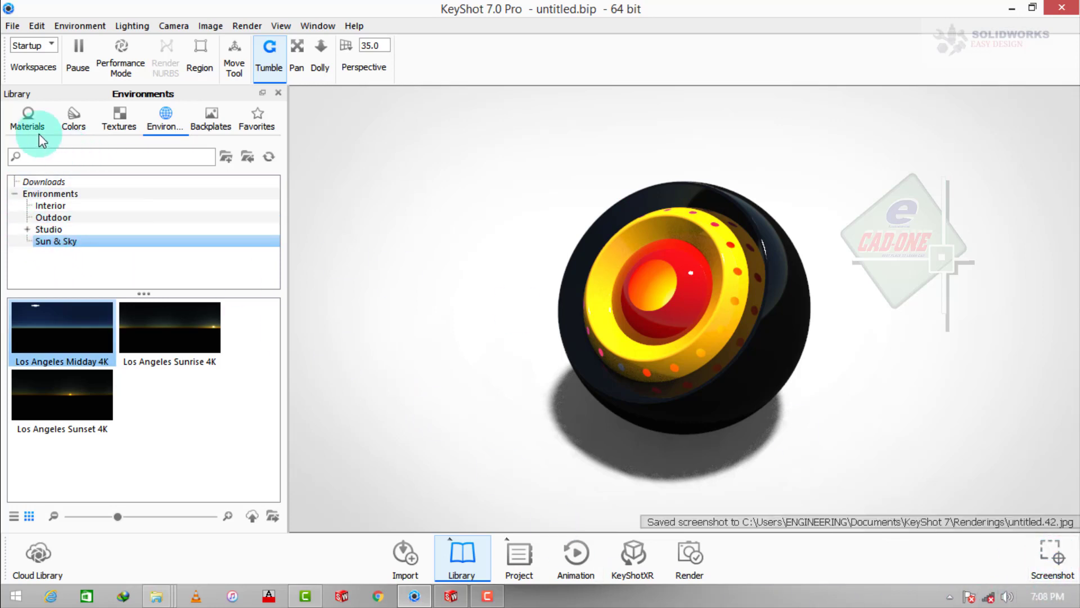
click(28, 119)
click(44, 264)
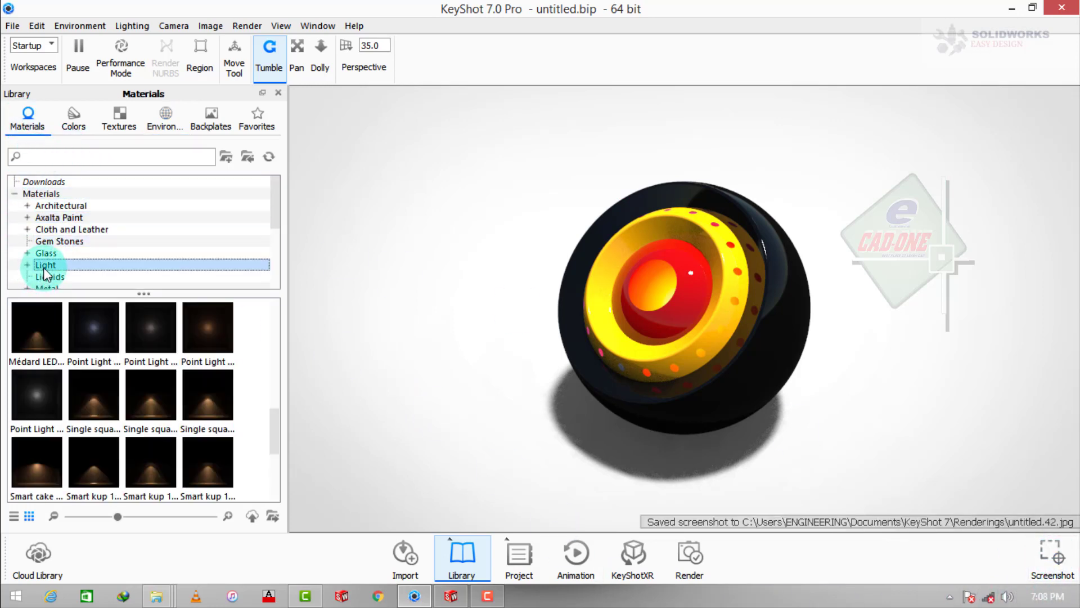
scroll(126, 395, up, 3)
scroll(152, 382, up, 2)
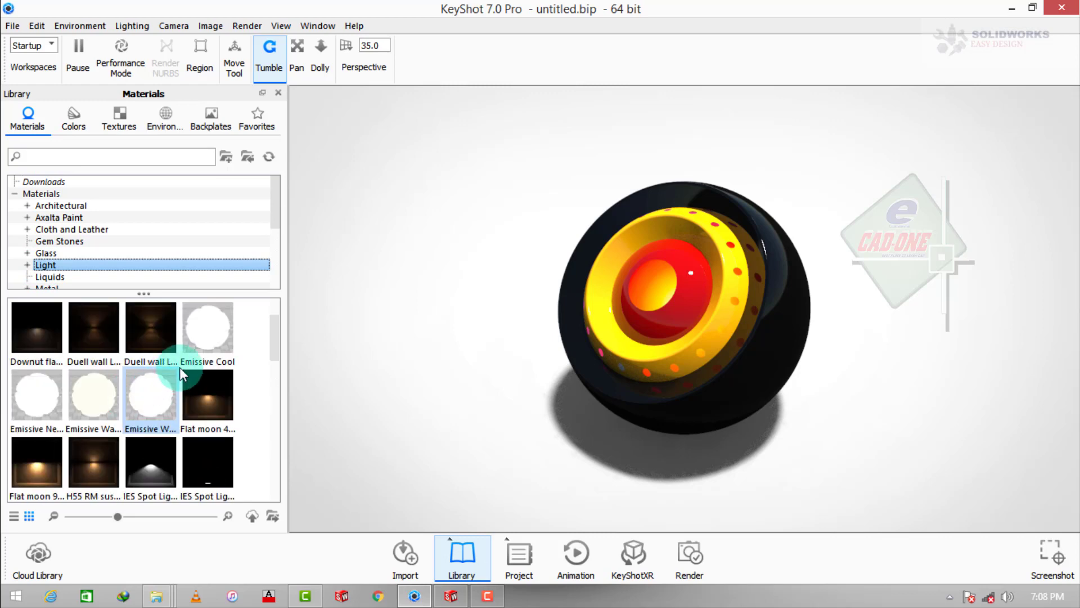
drag(207, 329, 635, 299)
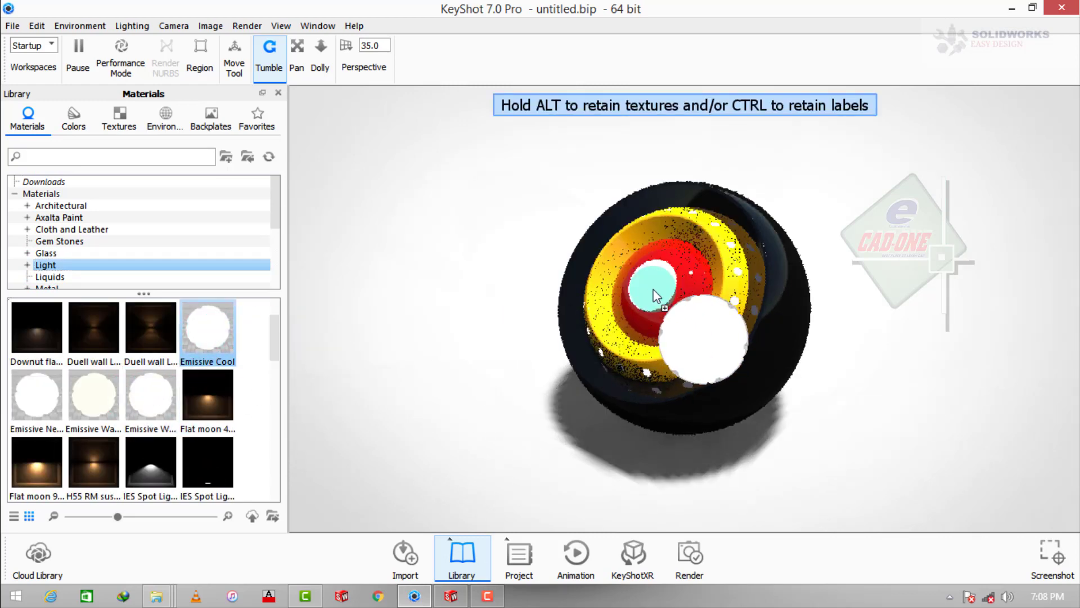
drag(654, 294, 652, 292)
- Try Flat moon, then settle on Emissive White for the core, and hide the library
mouse_move(207, 393)
mouse_down()
mouse_move(607, 318)
mouse_move(651, 278)
mouse_up()
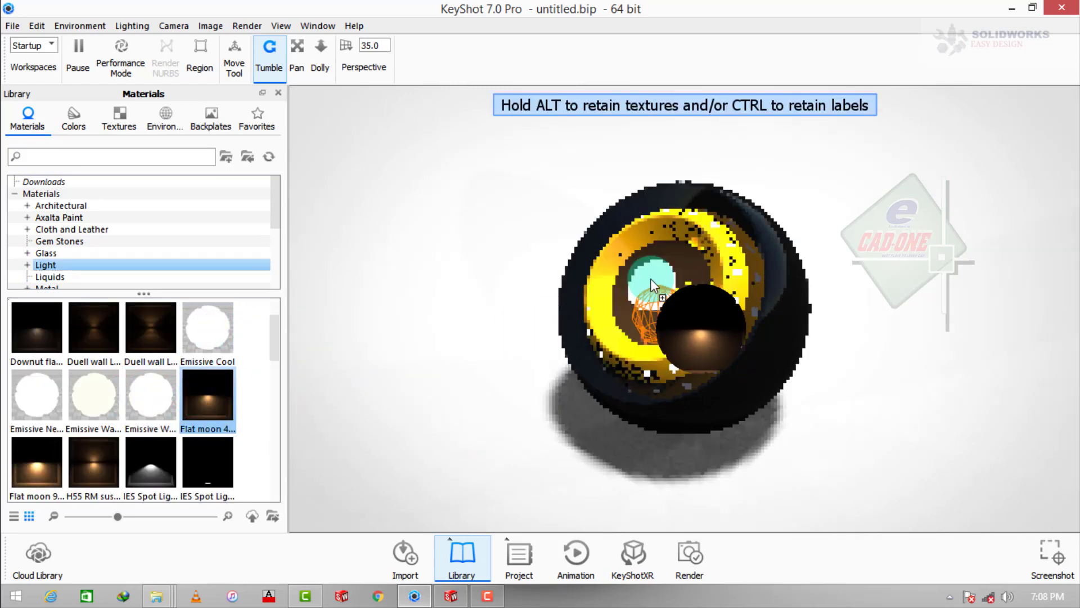
mouse_move(207, 394)
mouse_down()
mouse_move(179, 421)
mouse_move(651, 290)
mouse_up()
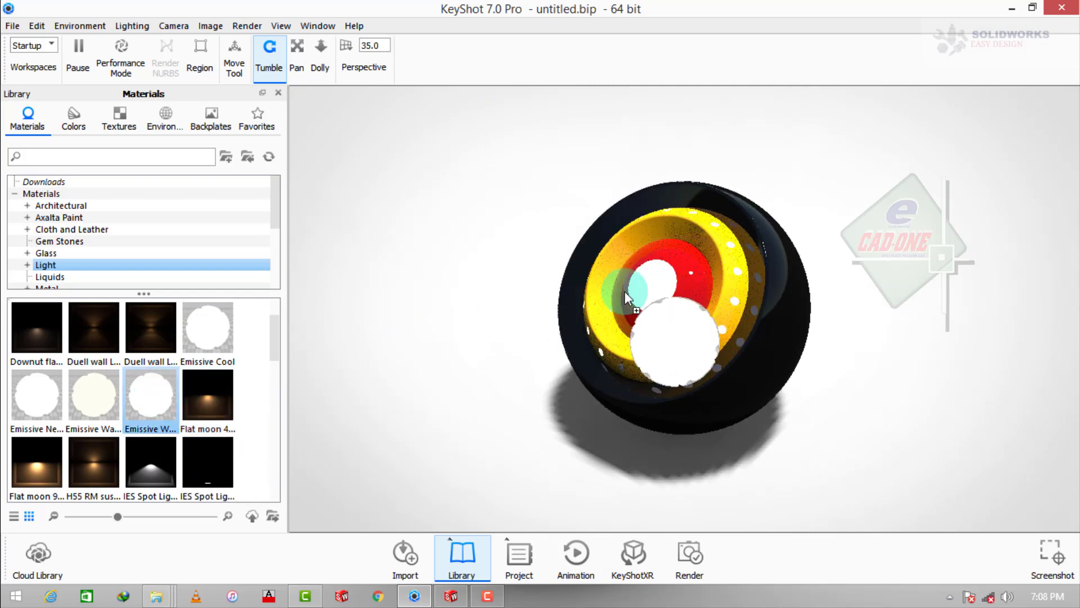
click(471, 561)
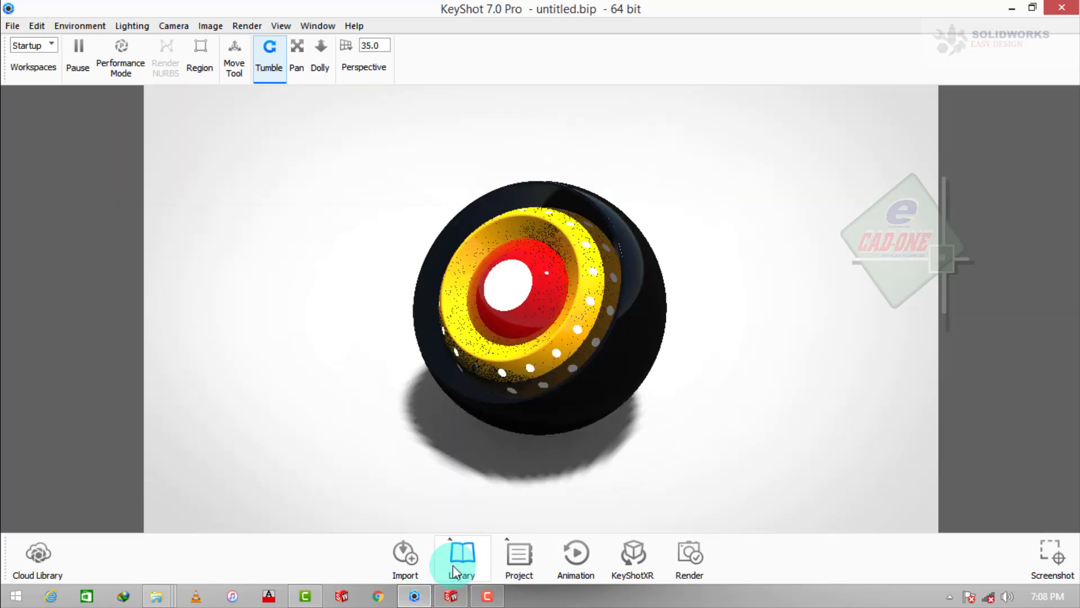
click(455, 569)
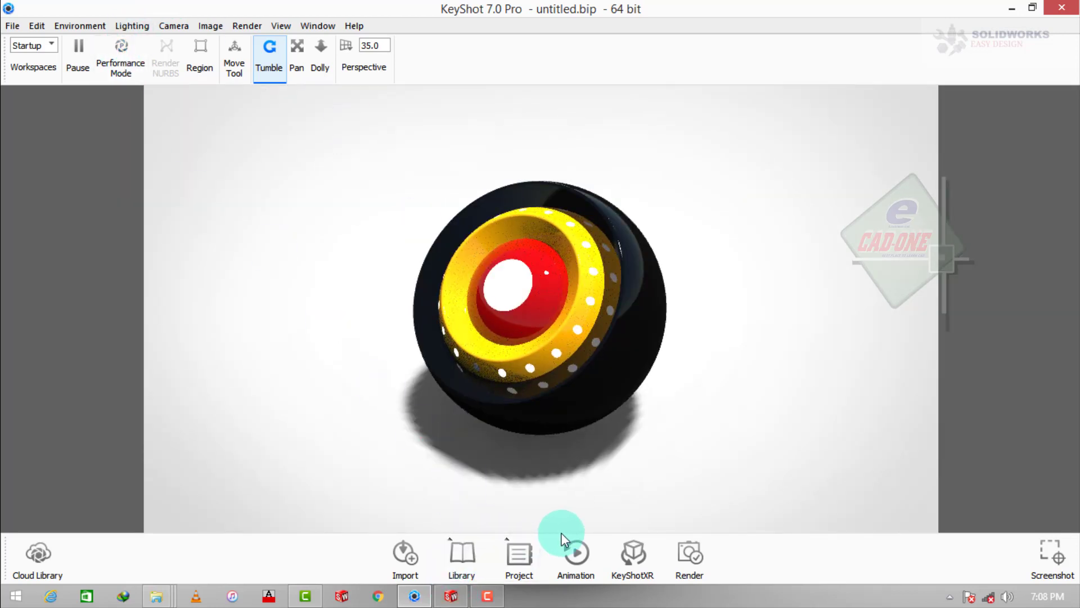
drag(542, 478, 539, 457)
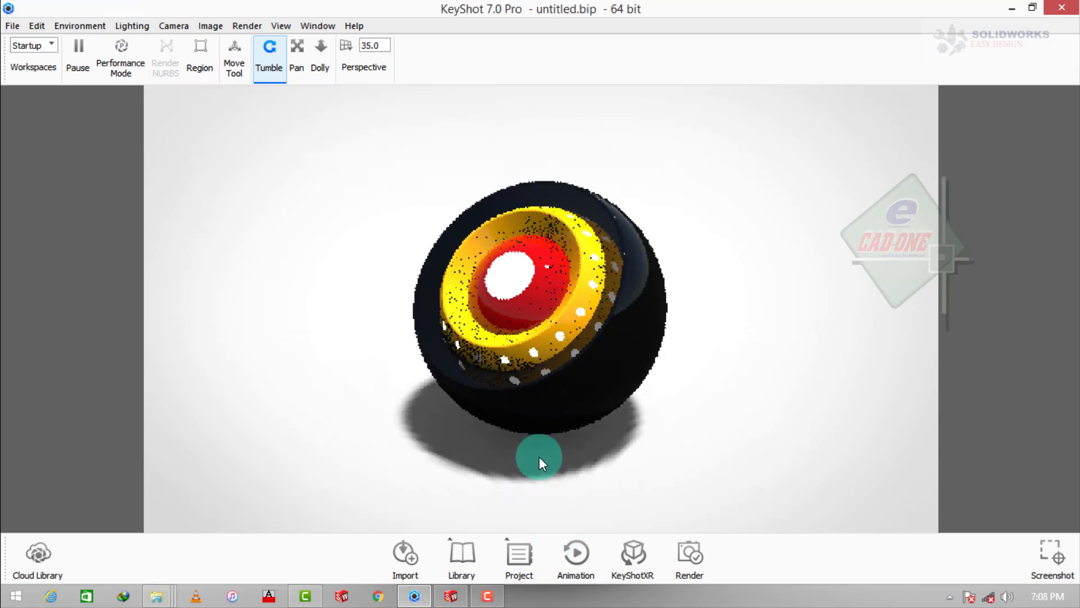